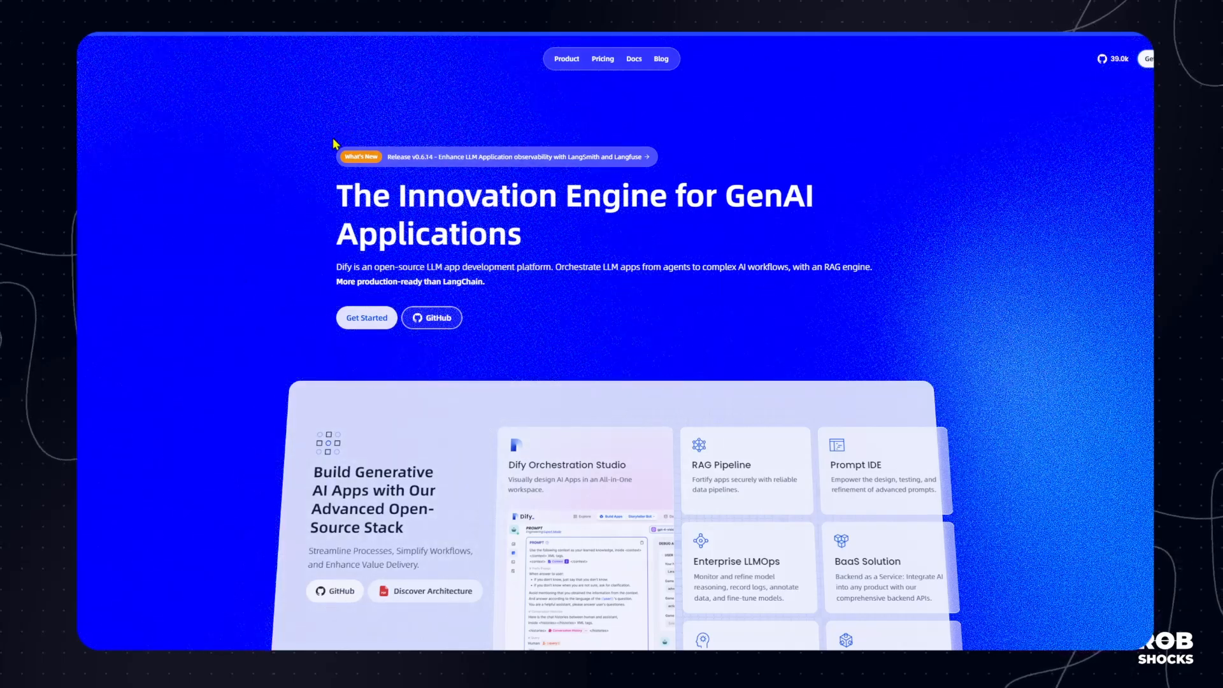
Step: Look over the Dify homepage's introduction and its overview of generative AI features
scroll(255, 262, down, 1)
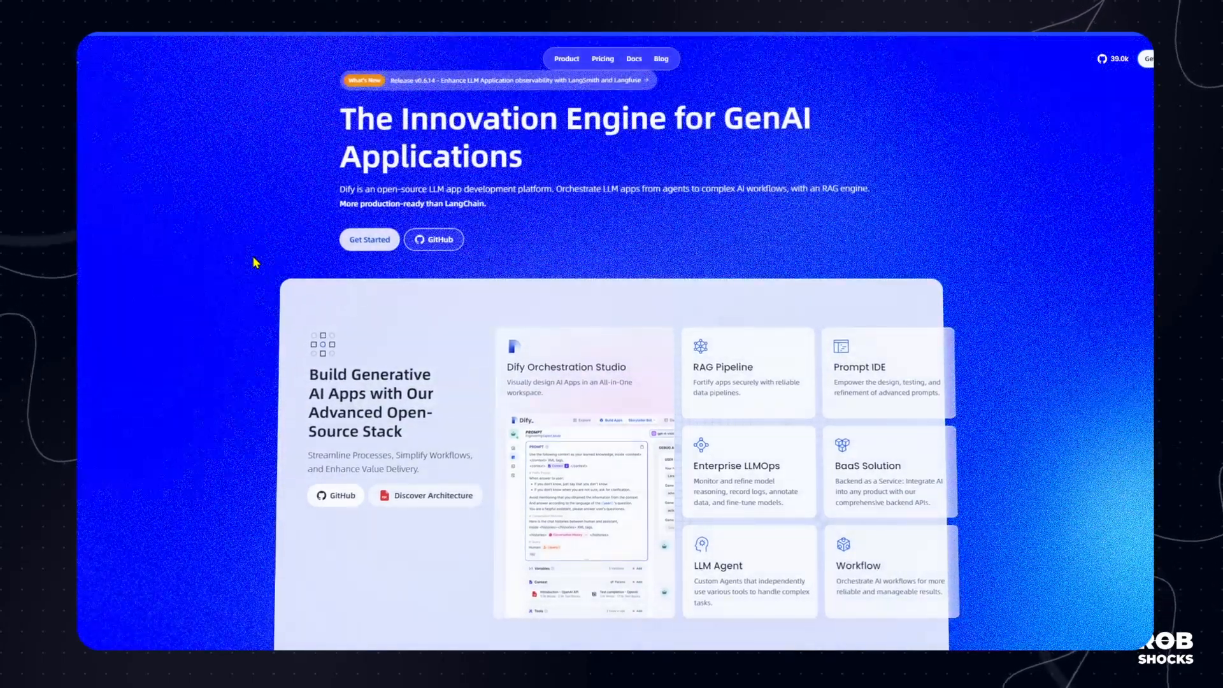
scroll(255, 262, down, 3)
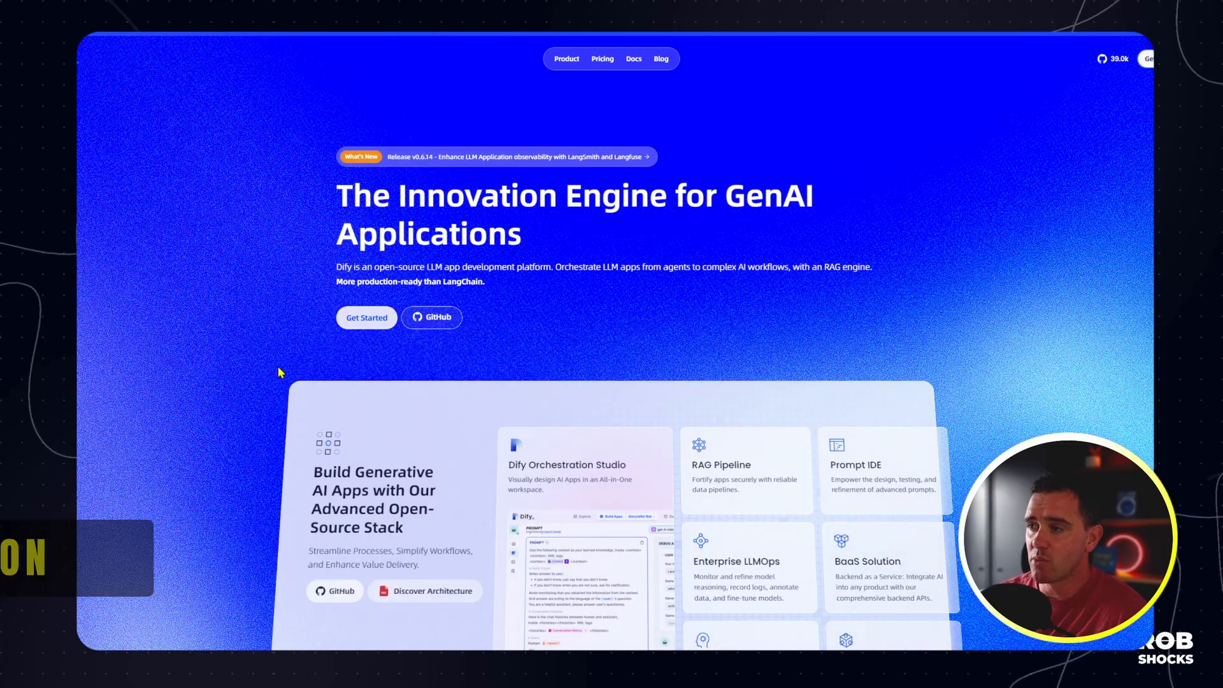
scroll(248, 392, down, 1)
scroll(244, 396, down, 2)
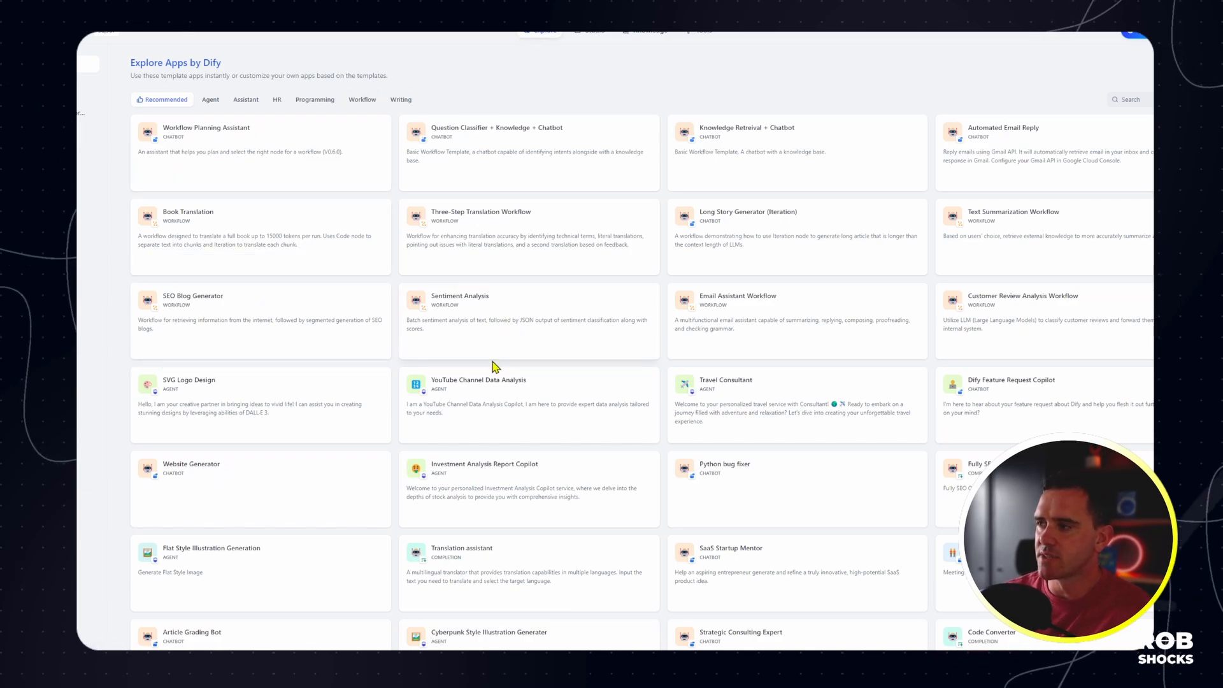
Step: Browse the recommended app templates, including the Agent, Assistant, HR and Workflow categories
scroll(504, 422, down, 1)
scroll(504, 422, down, 1)
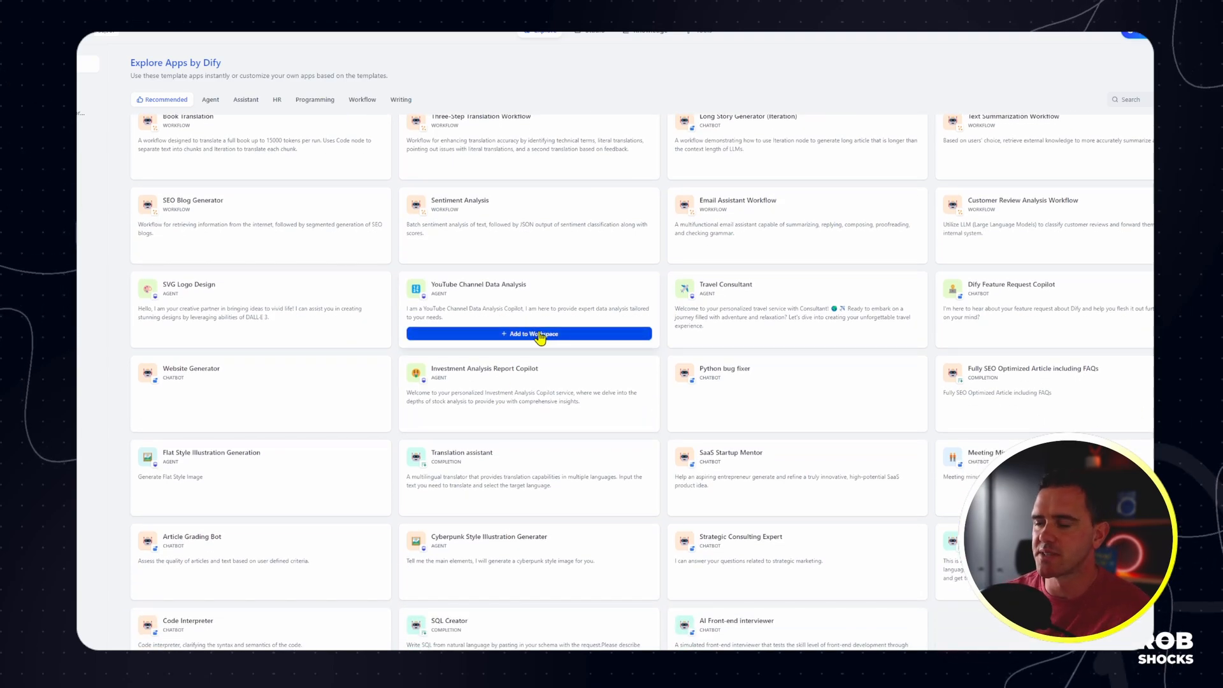
scroll(540, 402, down, 1)
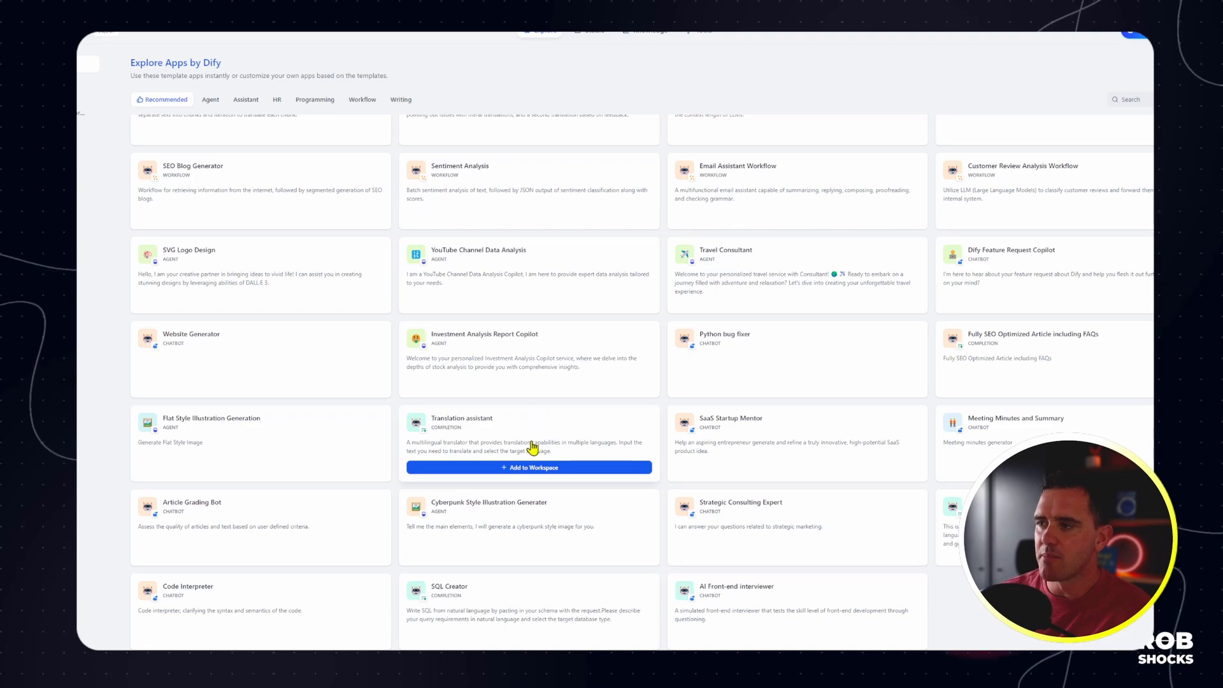
scroll(533, 446, up, 3)
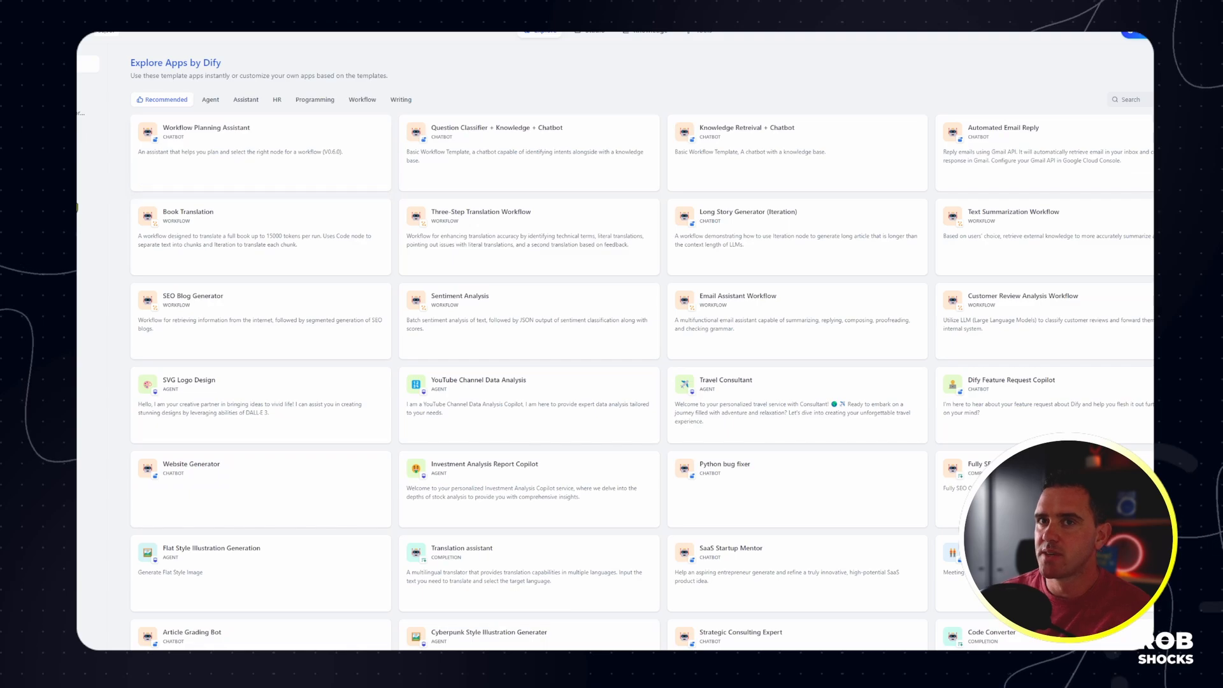
click(203, 110)
click(246, 109)
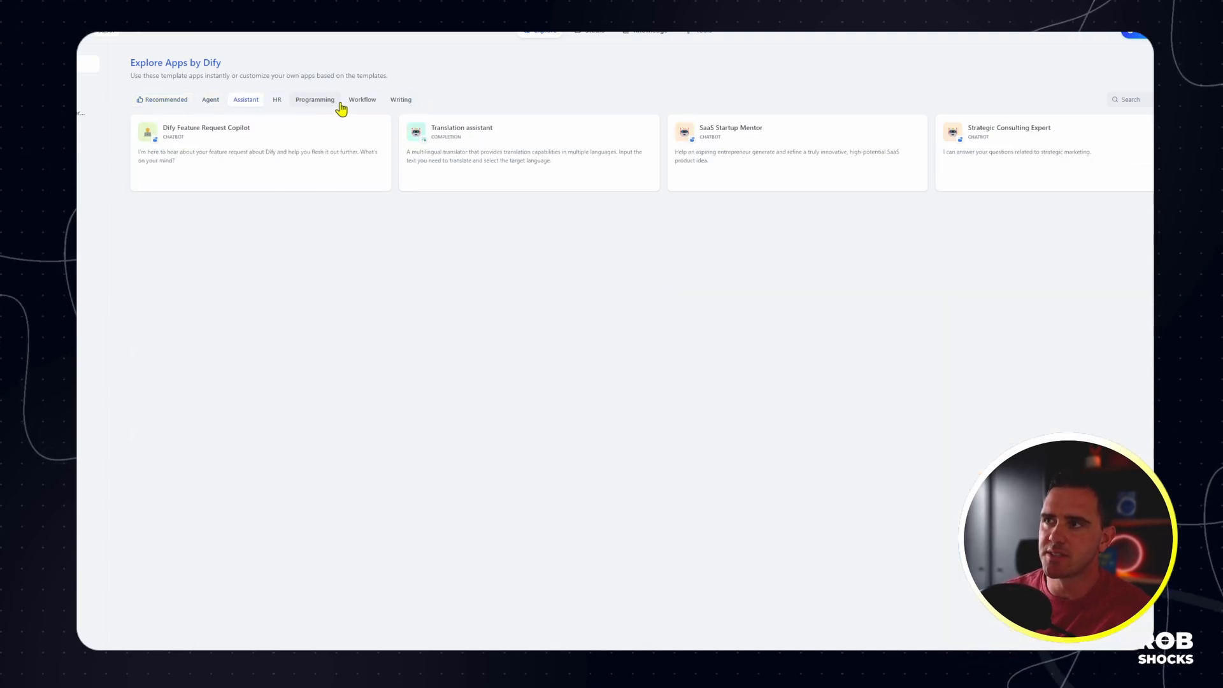
click(280, 107)
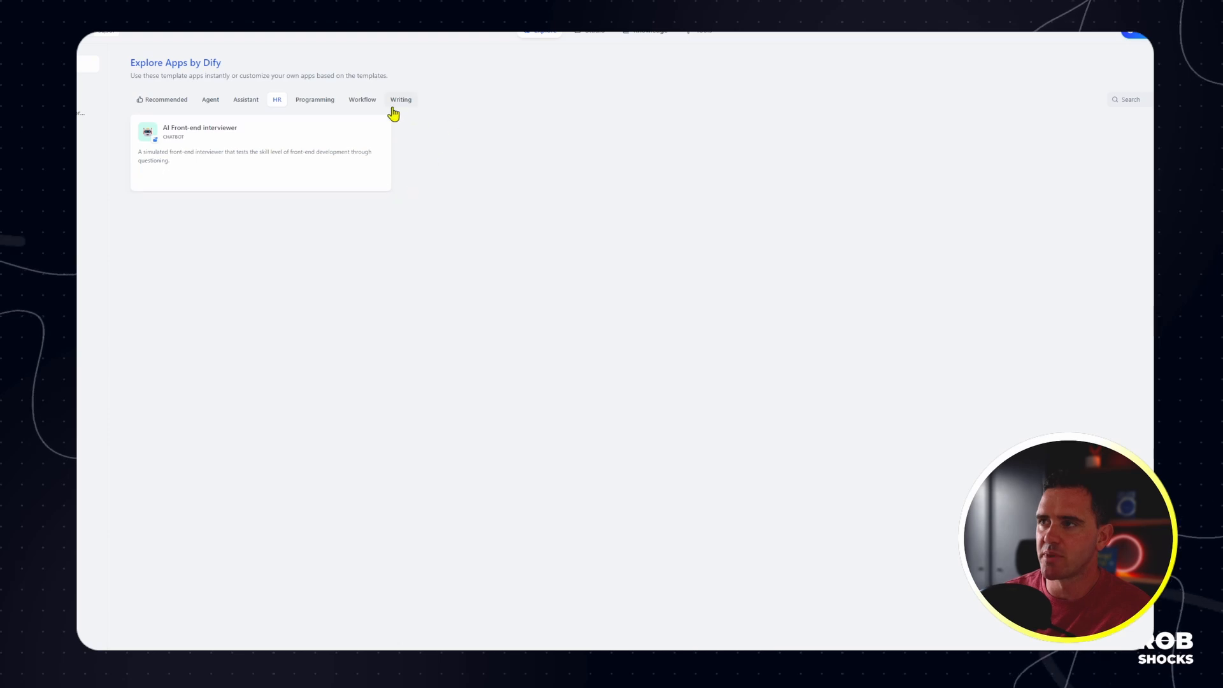
click(363, 102)
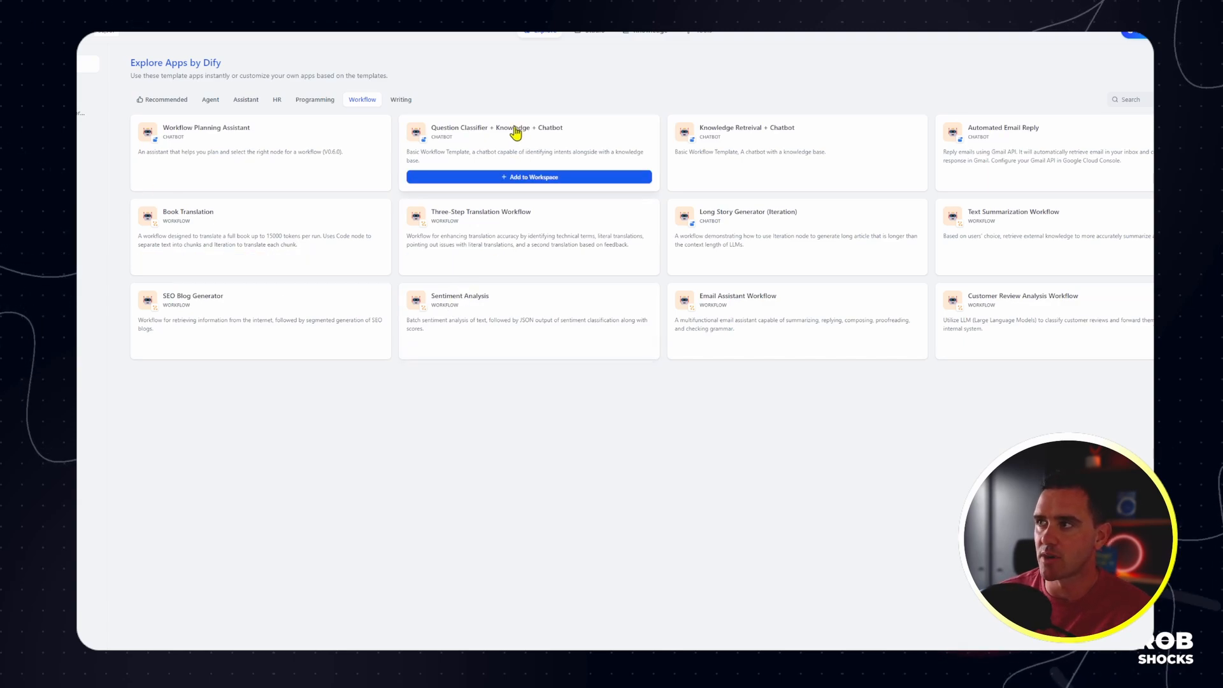
Step: Look through the workspace's studio apps, knowledge bases and the full list of available tools
click(590, 37)
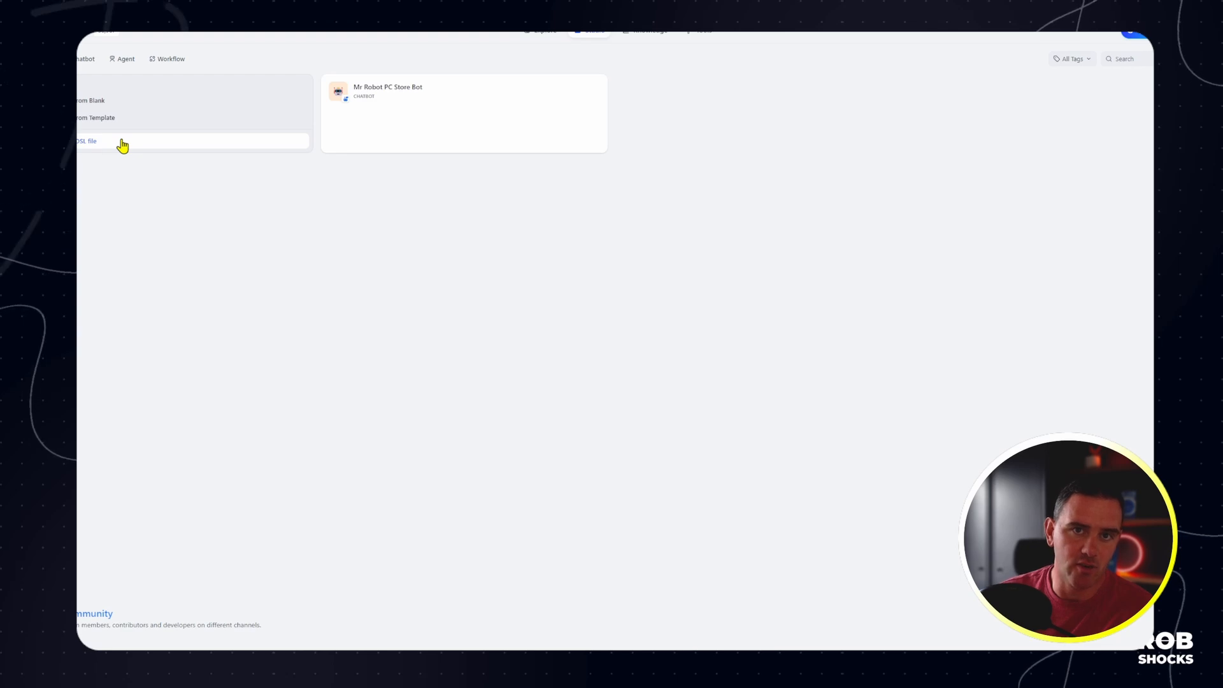
click(658, 32)
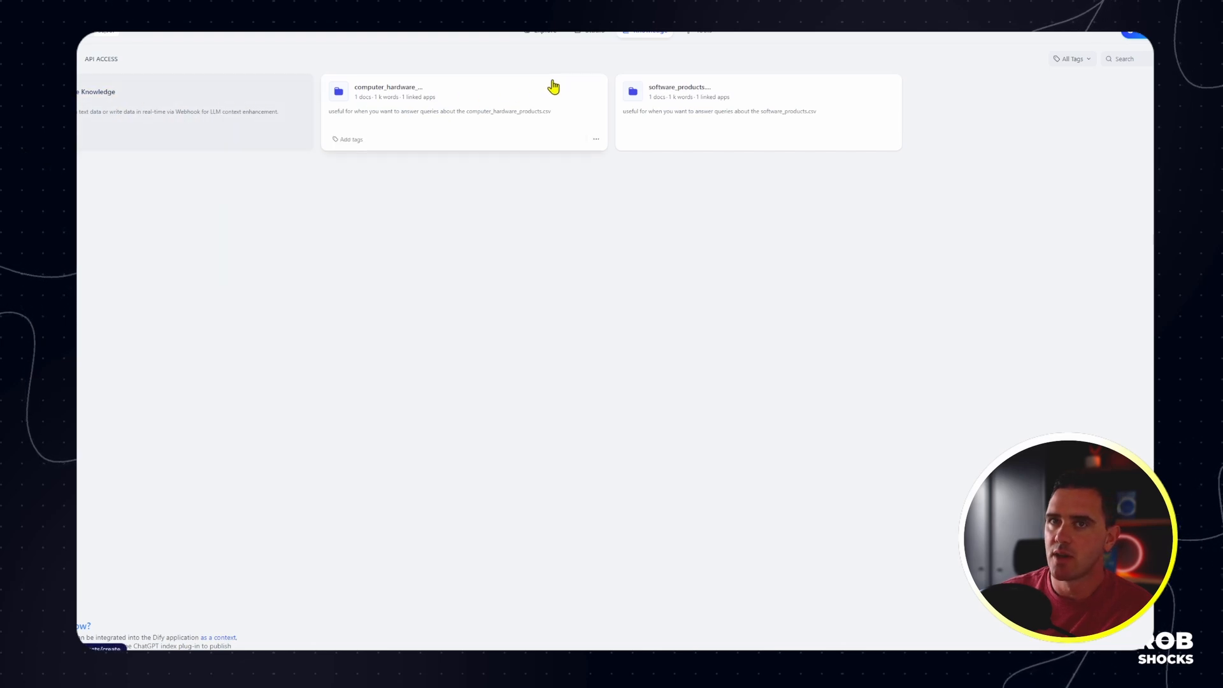
click(707, 32)
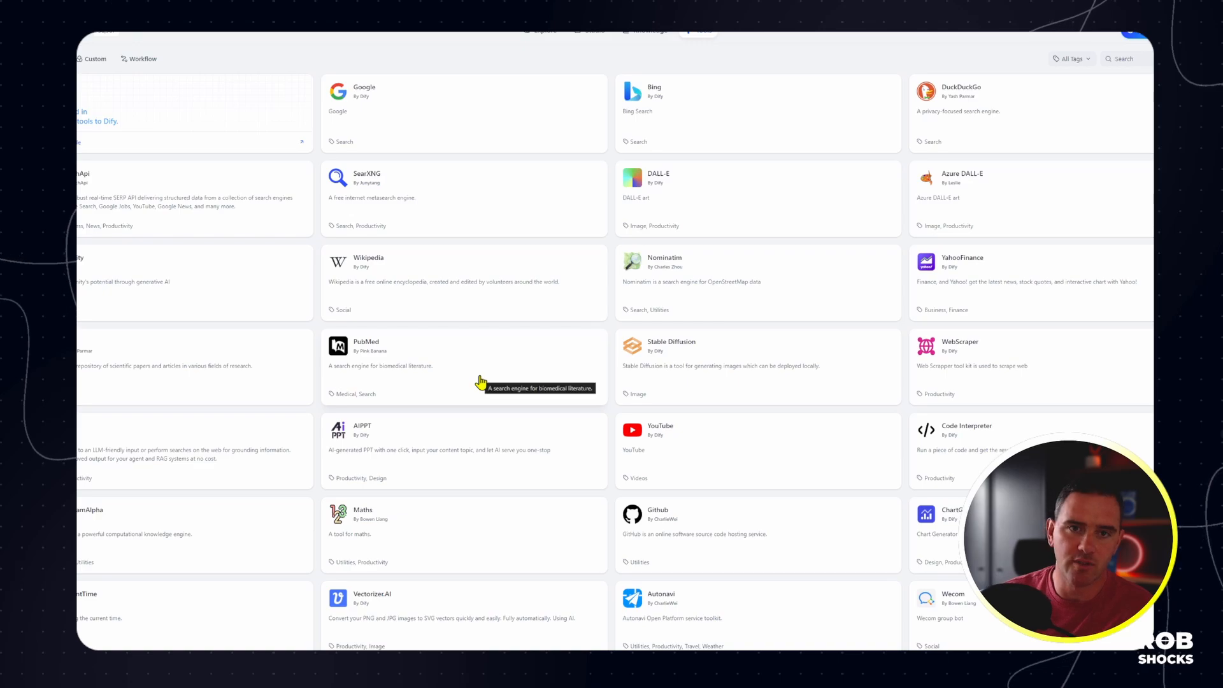
scroll(480, 379, down, 10)
scroll(480, 380, up, 10)
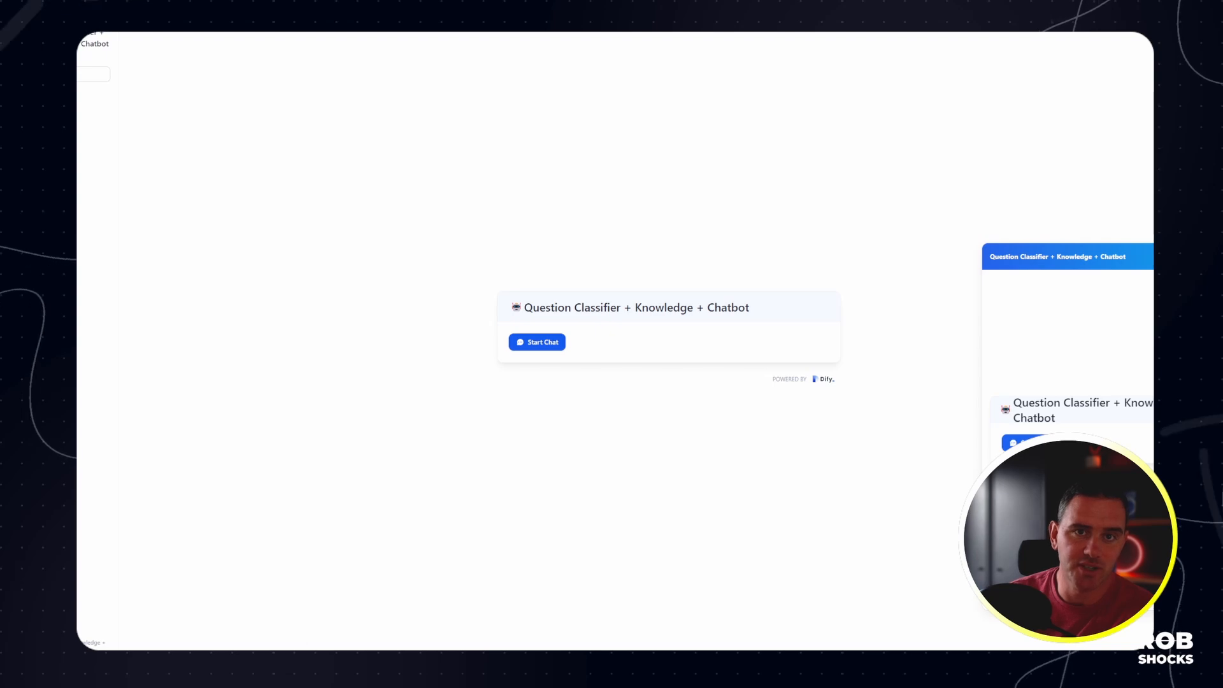
Step: Start a chat with the Question Classifier + Knowledge + Chatbot app and ask "what motherboards do you have in stock and how much are they"
click(1188, 628)
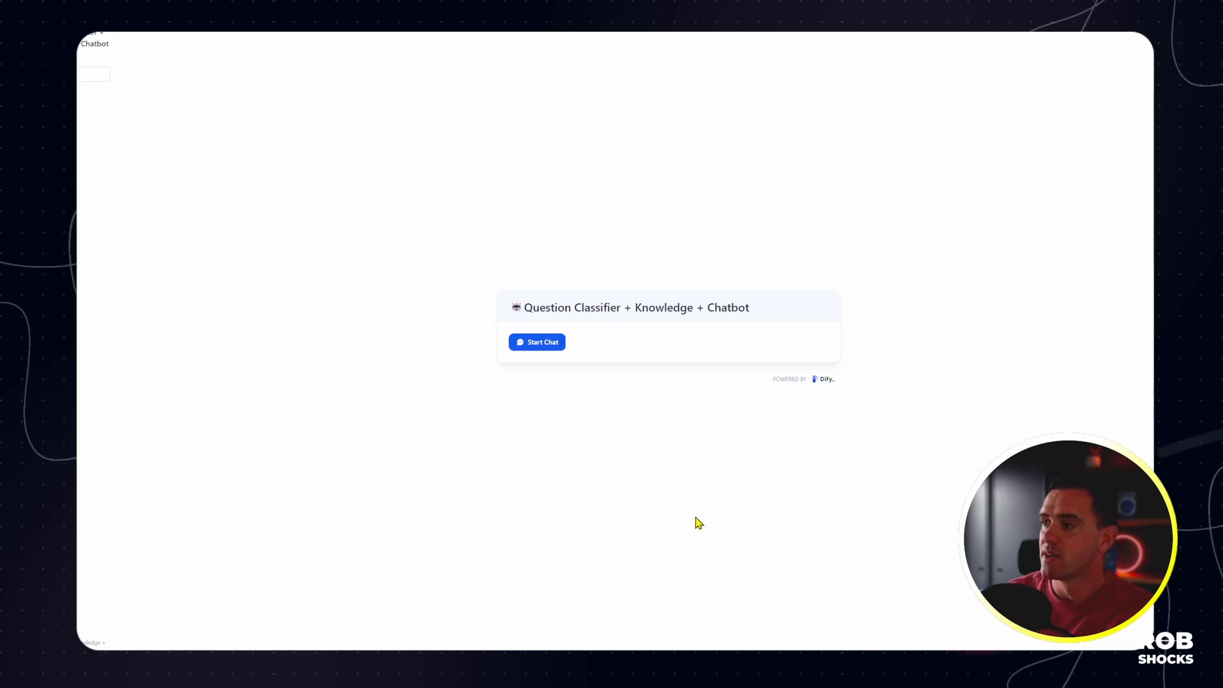
click(549, 344)
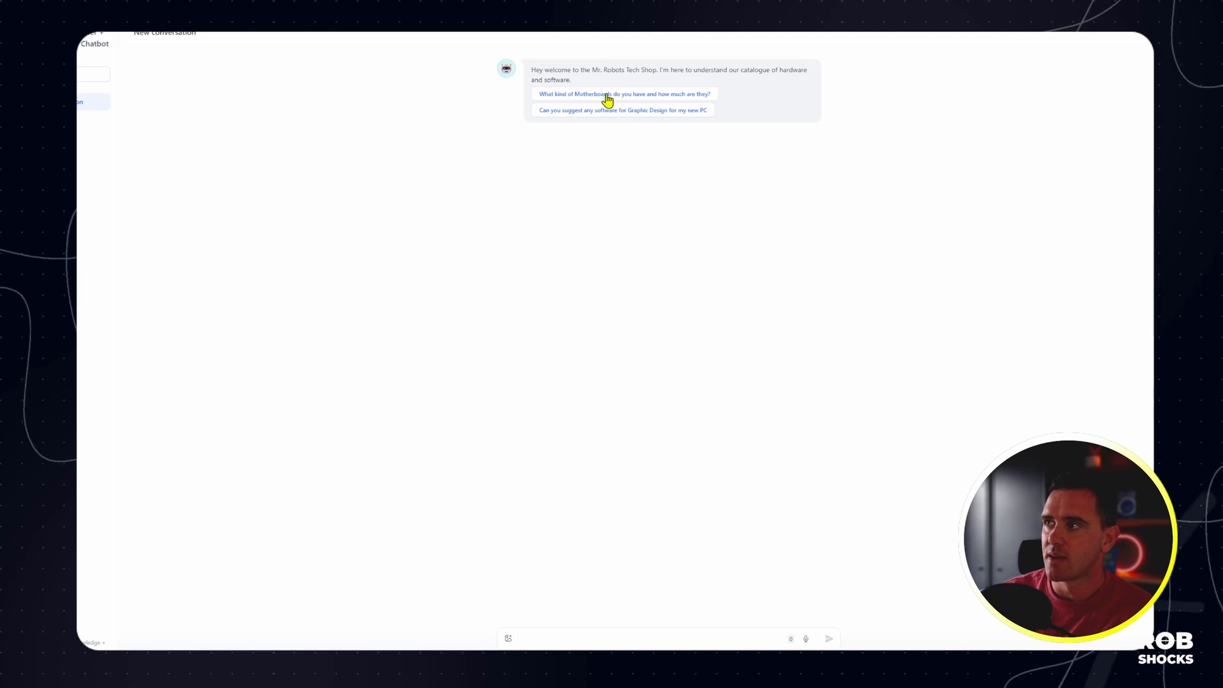
click(554, 639)
text(w)
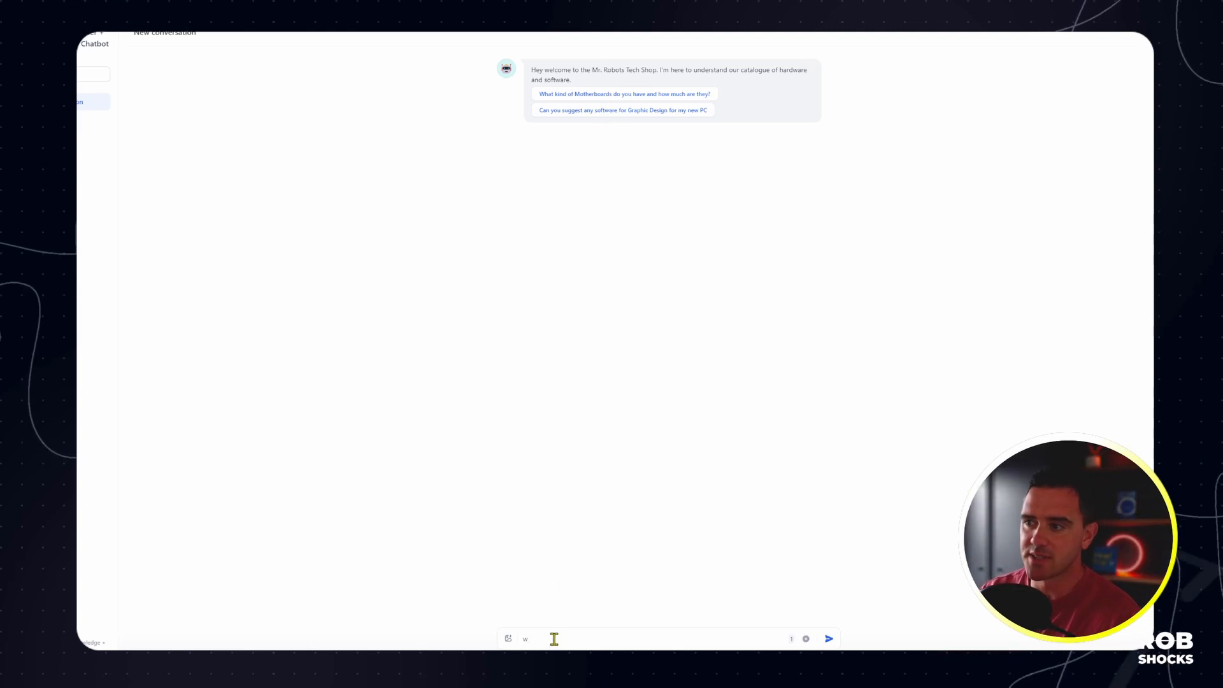
text(hat motherboa)
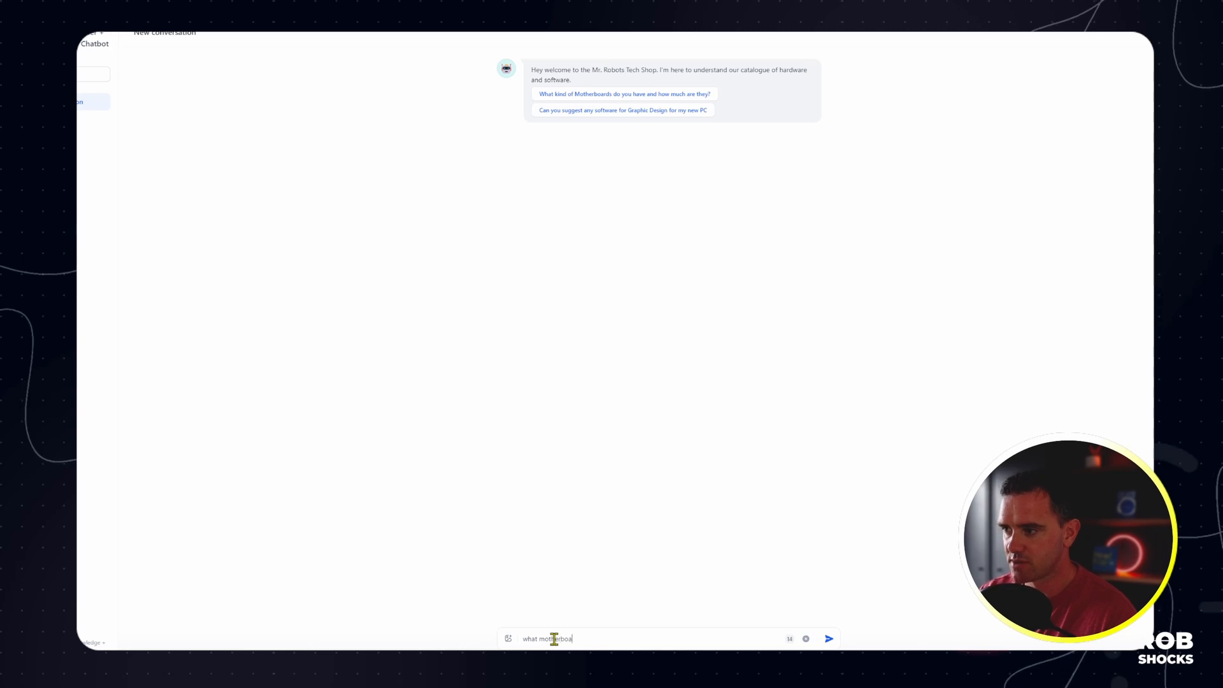
text(rds do you have in s)
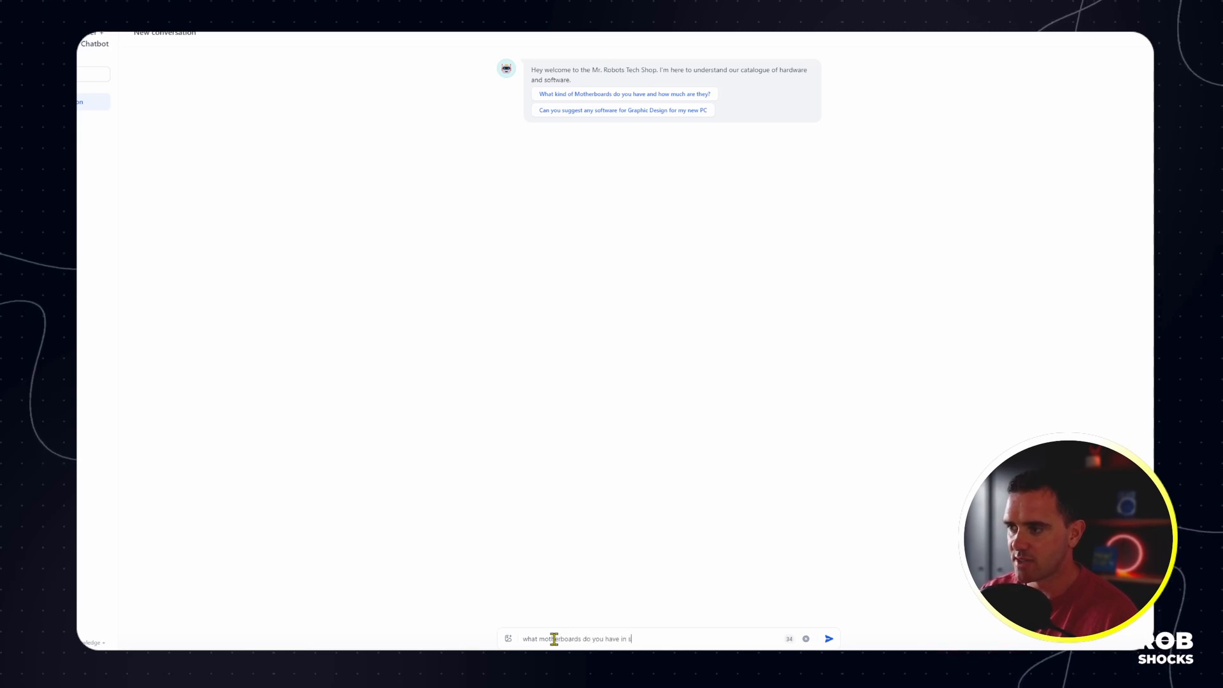
text(tock and how)
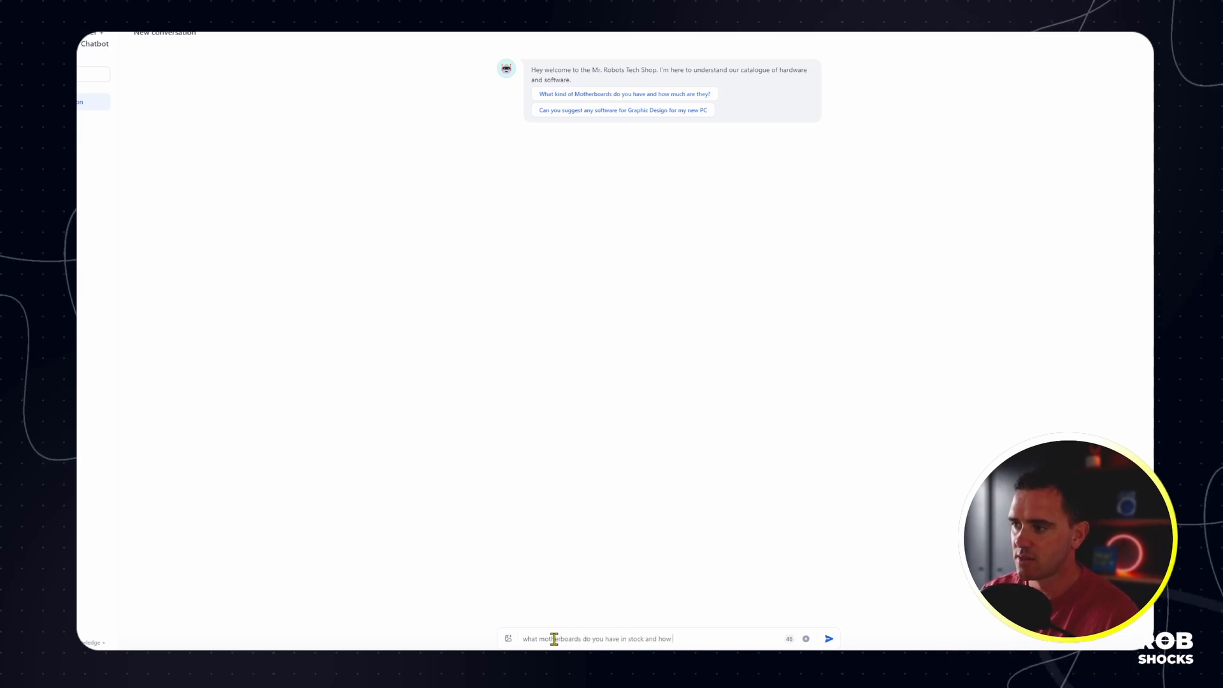
text( much are they)
key(Return)
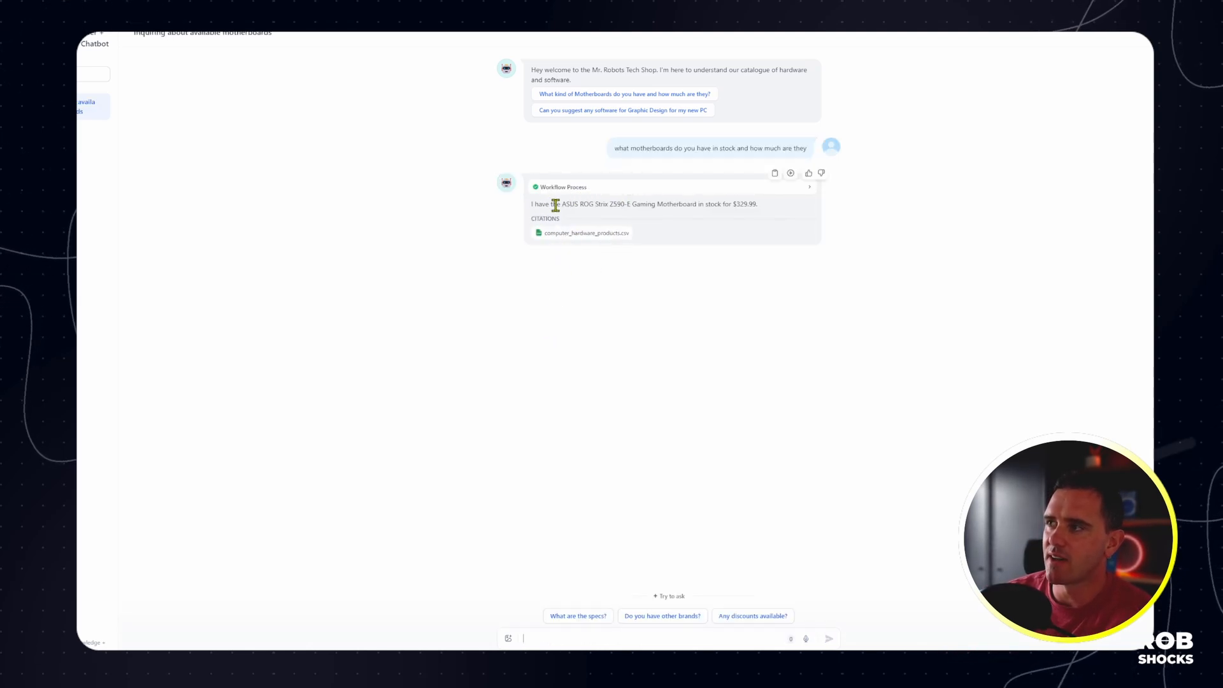
drag(555, 204, 756, 205)
click(636, 411)
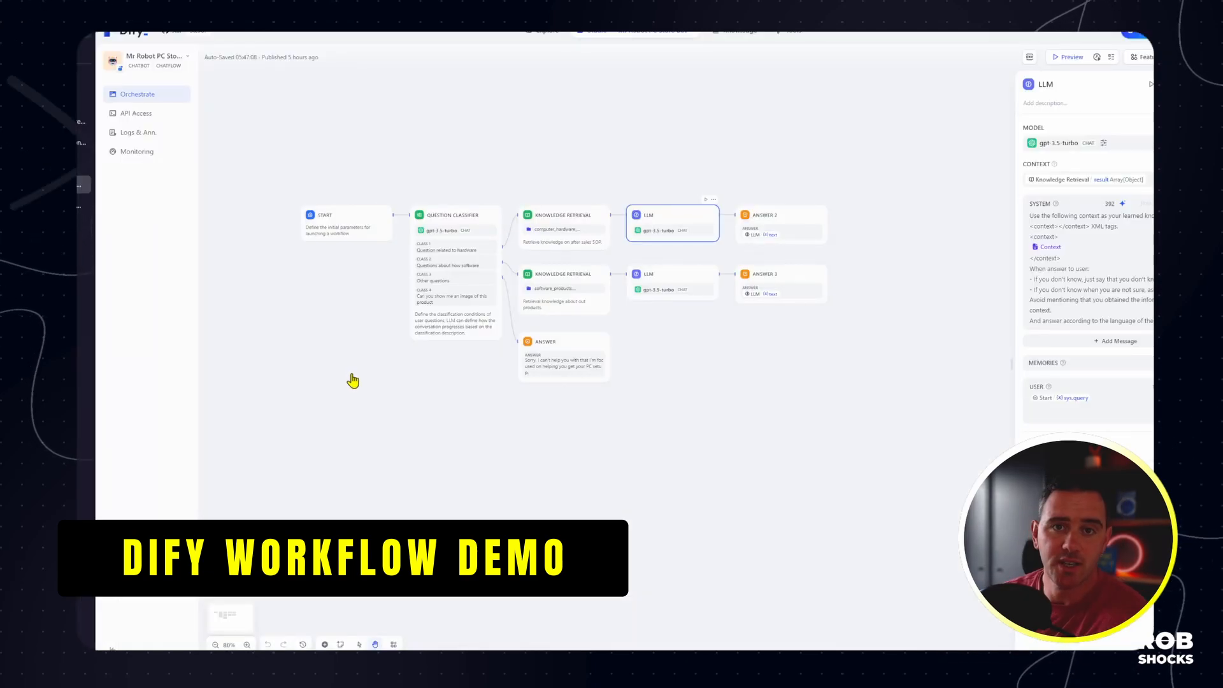
Step: Look over the node layout of the existing Mr Robot PC Store Bot chatflow and open its features
drag(373, 406, 376, 409)
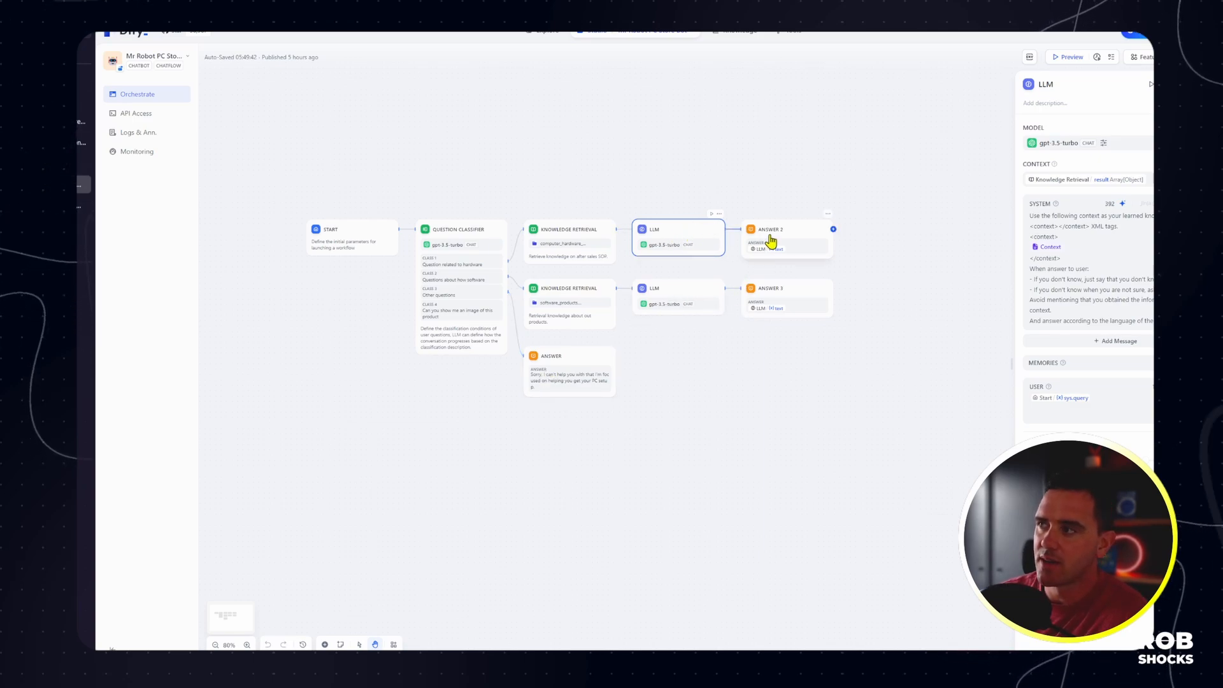
click(1142, 59)
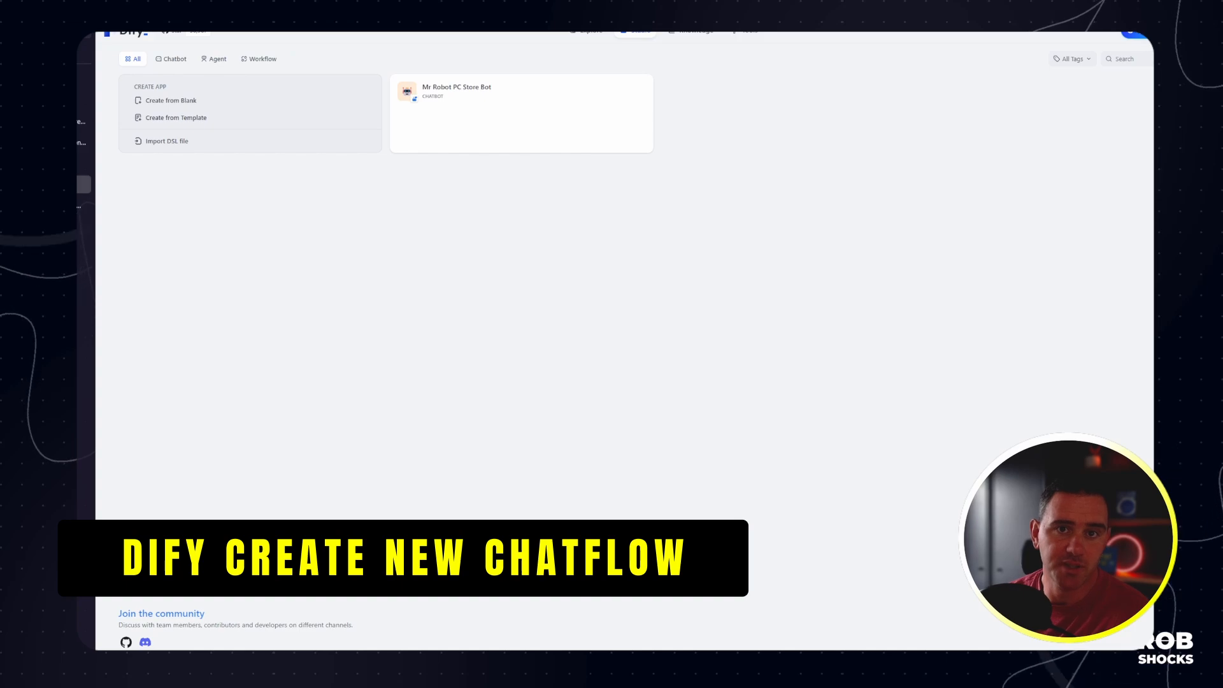
Step: Create a blank Chatbot app with the Chatflow orchestrate method, named "Mr Robot PC Store v2"
click(185, 102)
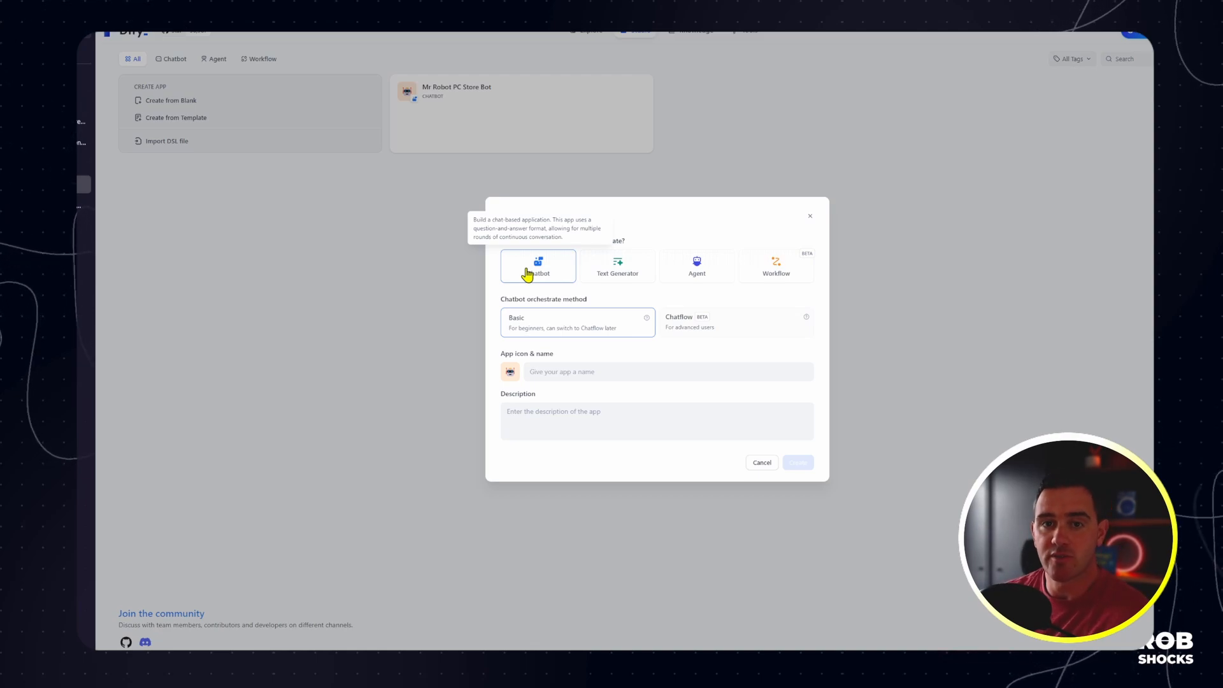
click(756, 258)
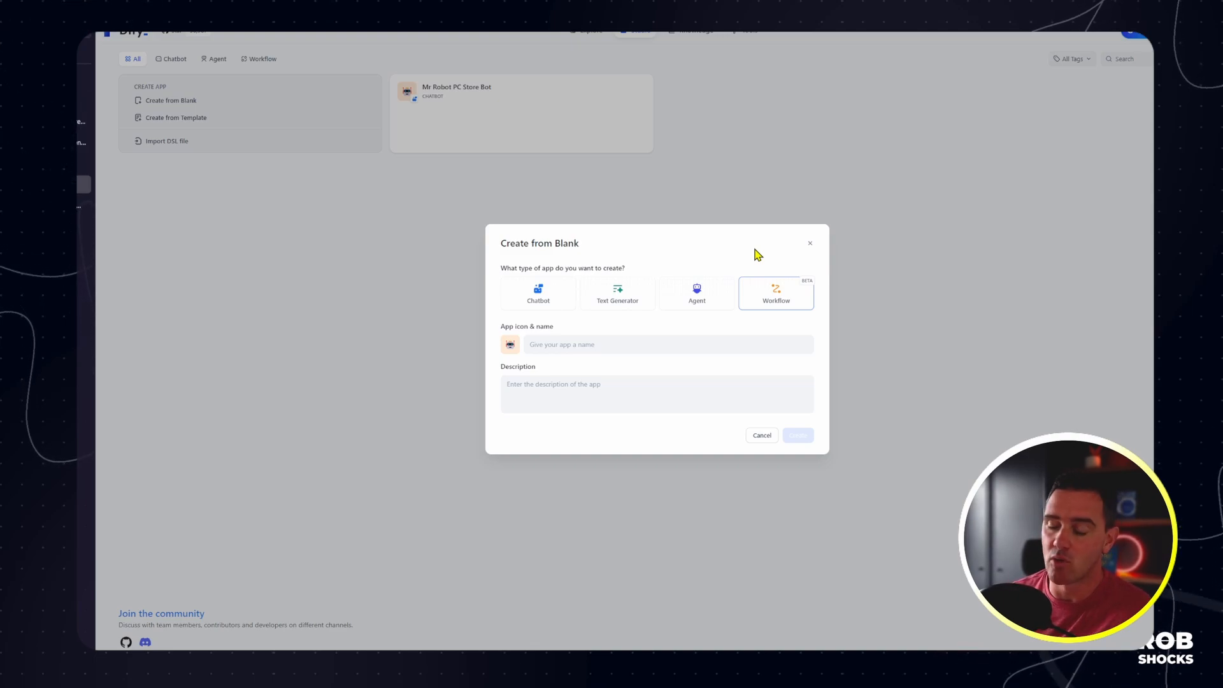
click(542, 294)
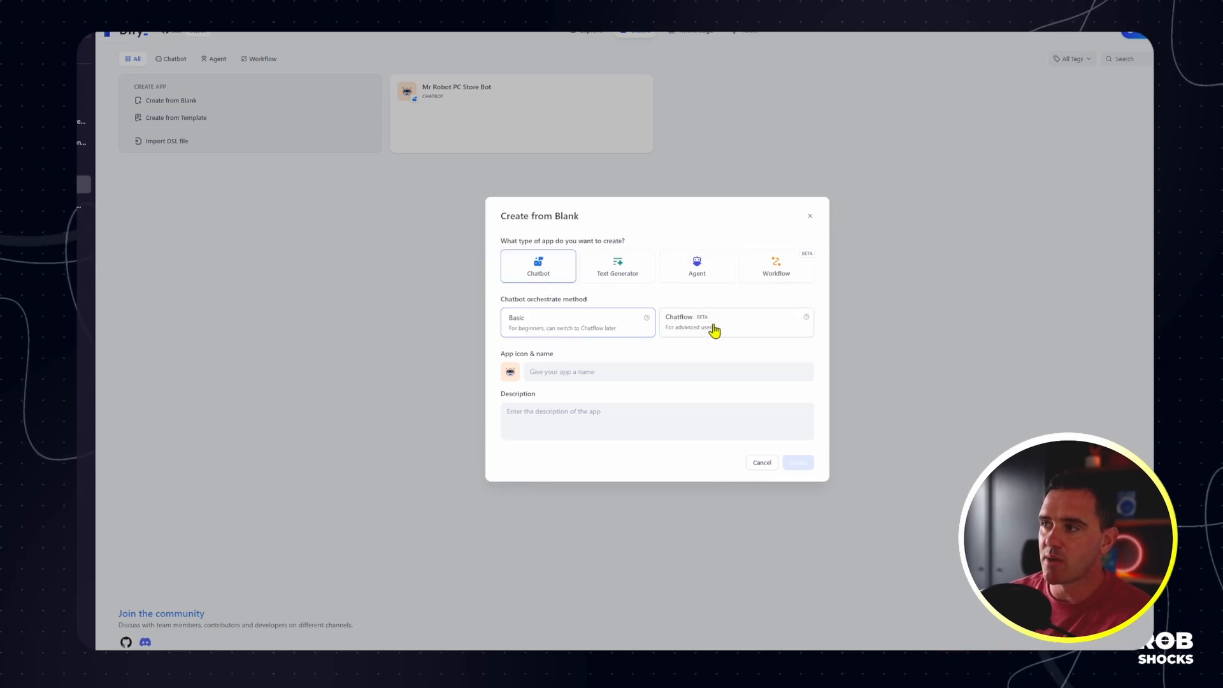
click(745, 327)
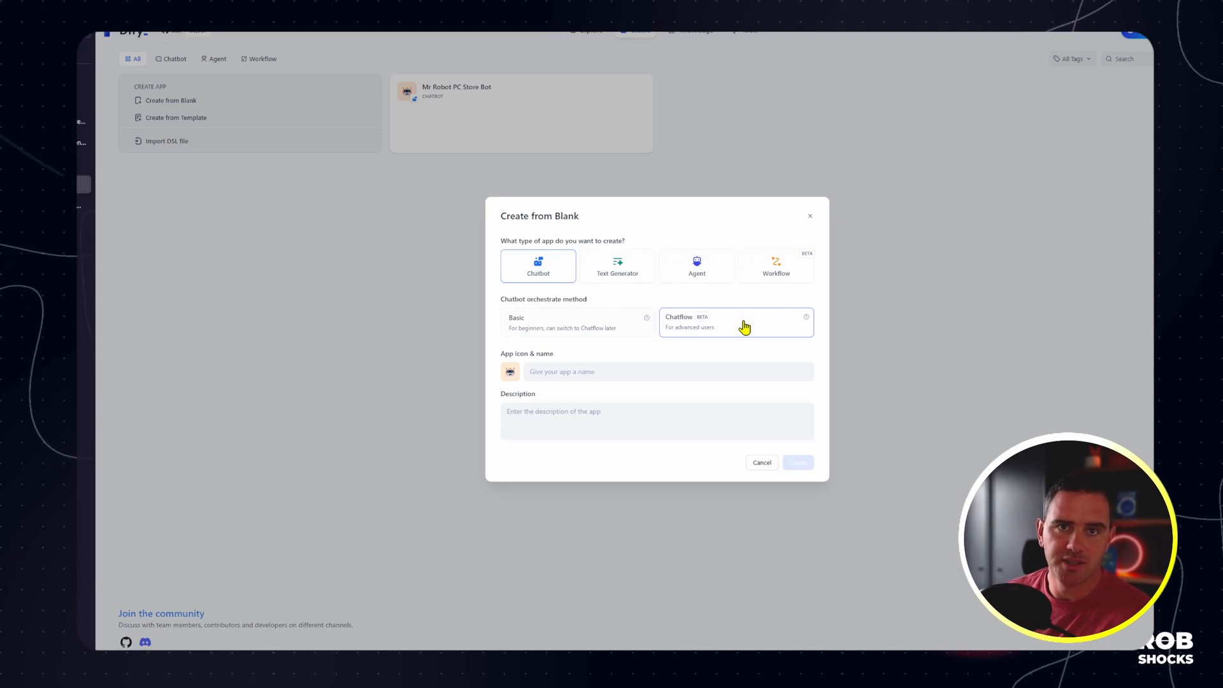
click(606, 371)
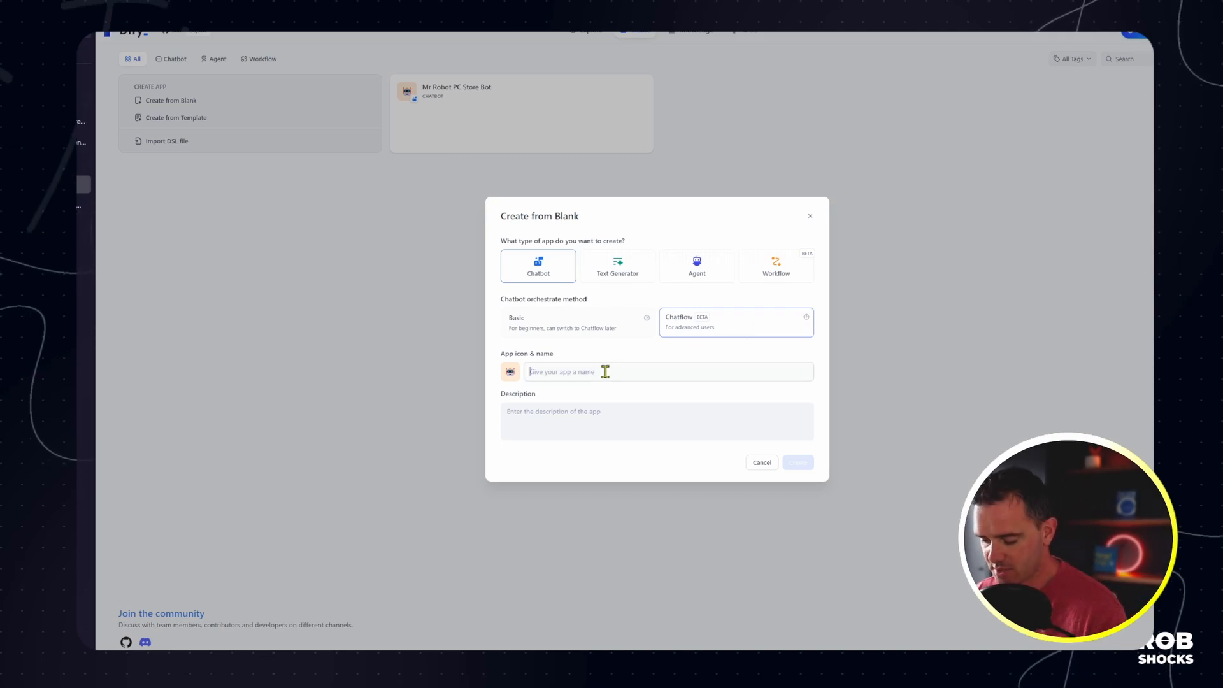
text(Mr Robot)
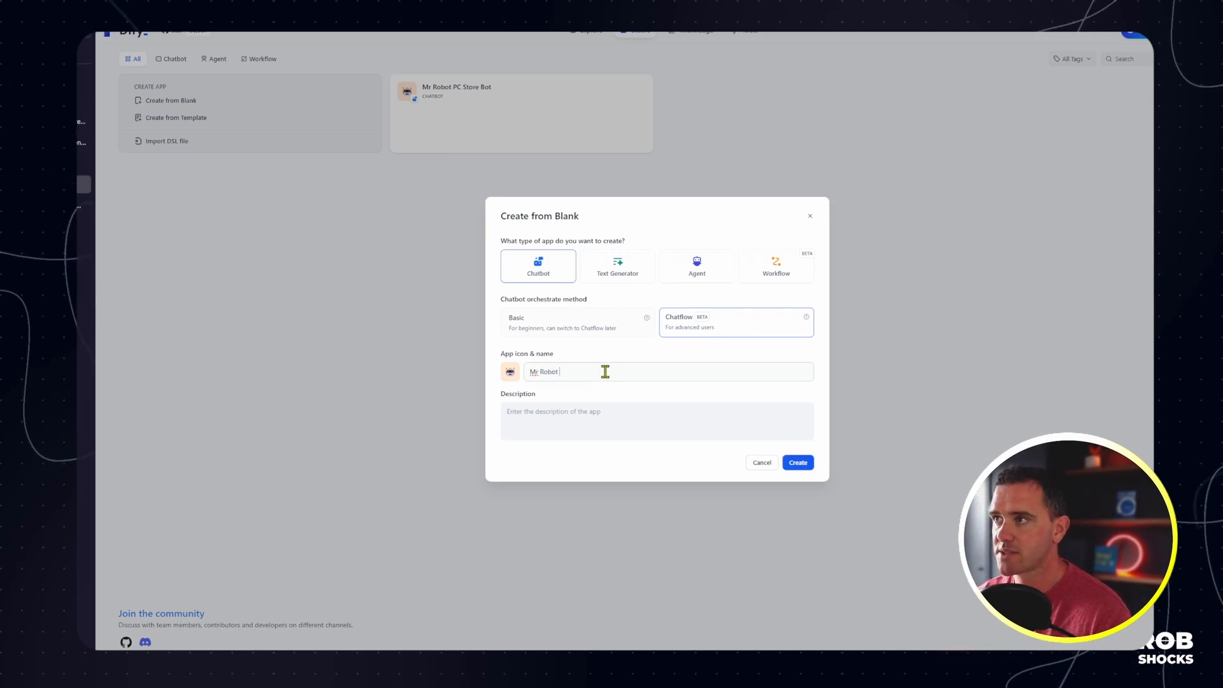
text( PC Store v2)
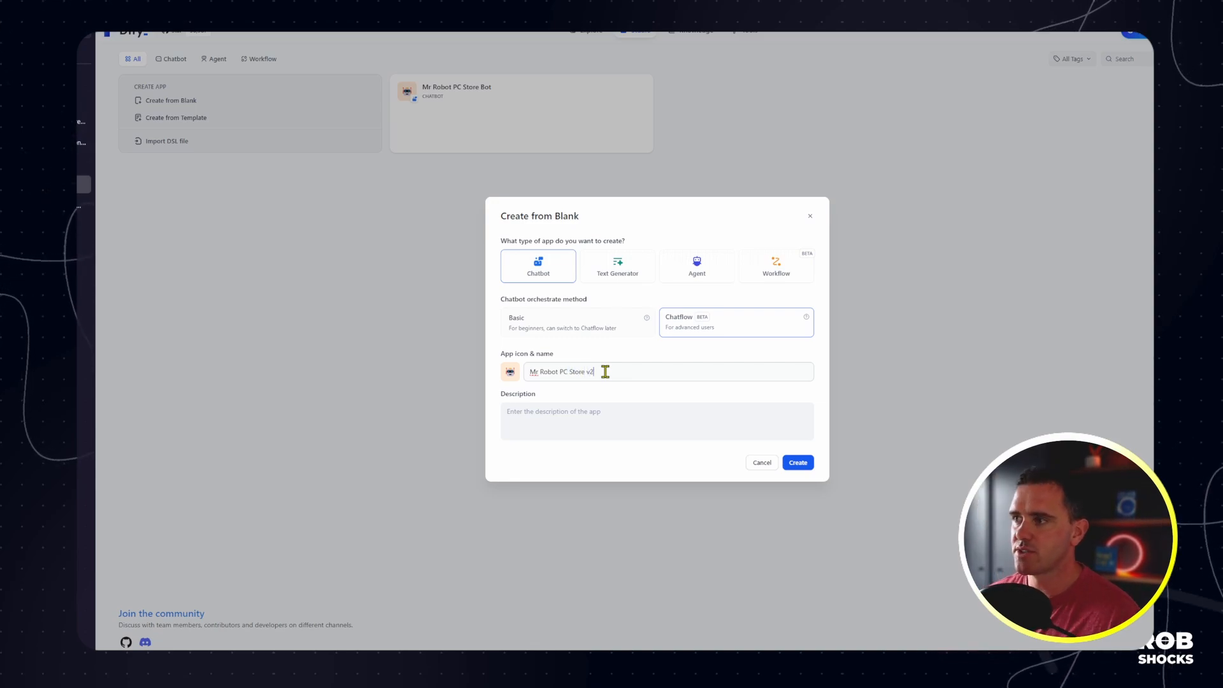
click(599, 415)
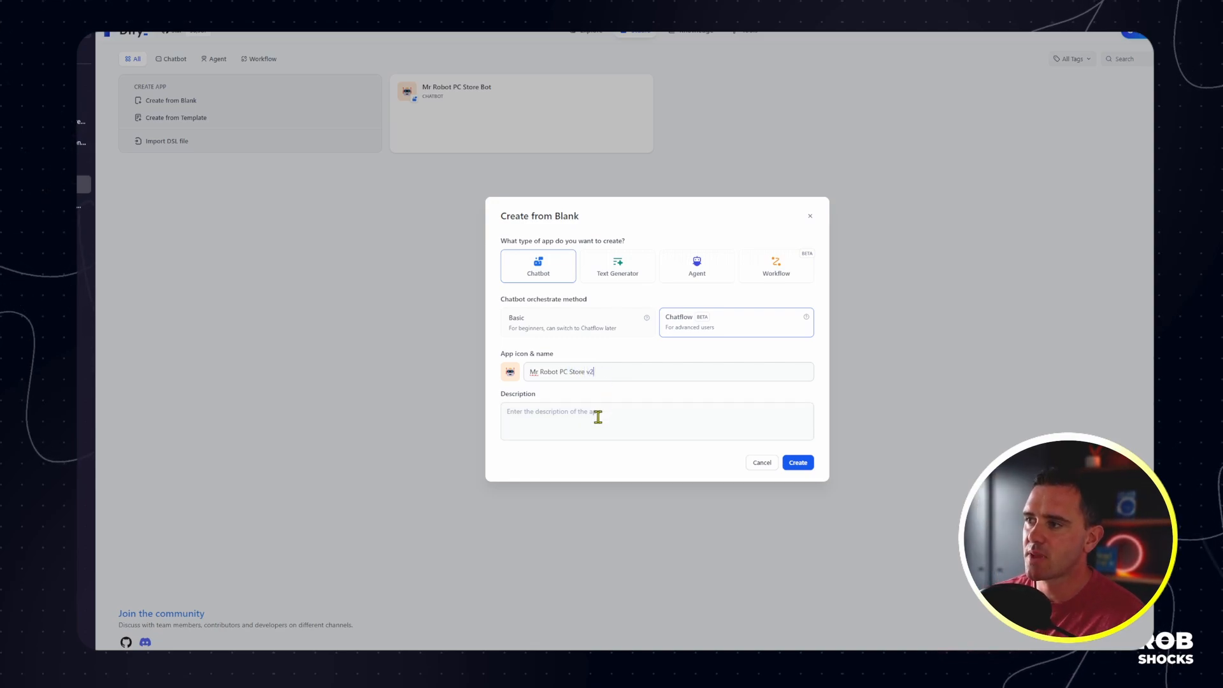
click(798, 465)
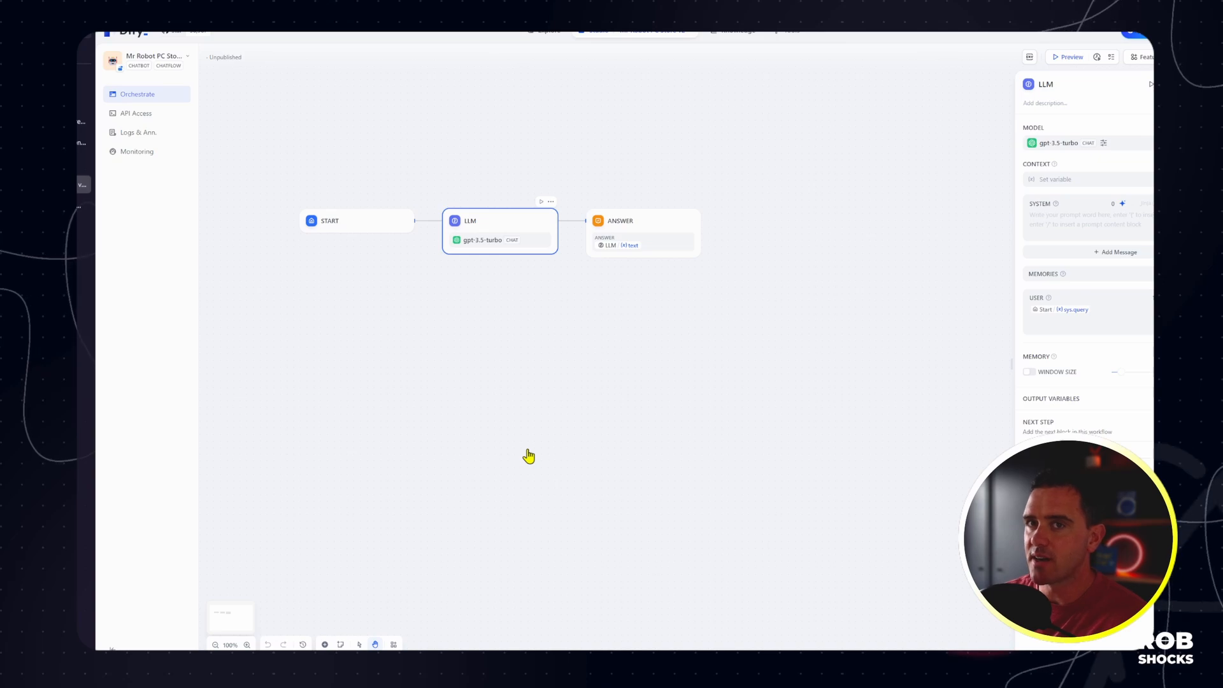
Step: Examine the settings of the Start, LLM and Answer nodes in the new chatflow
click(379, 228)
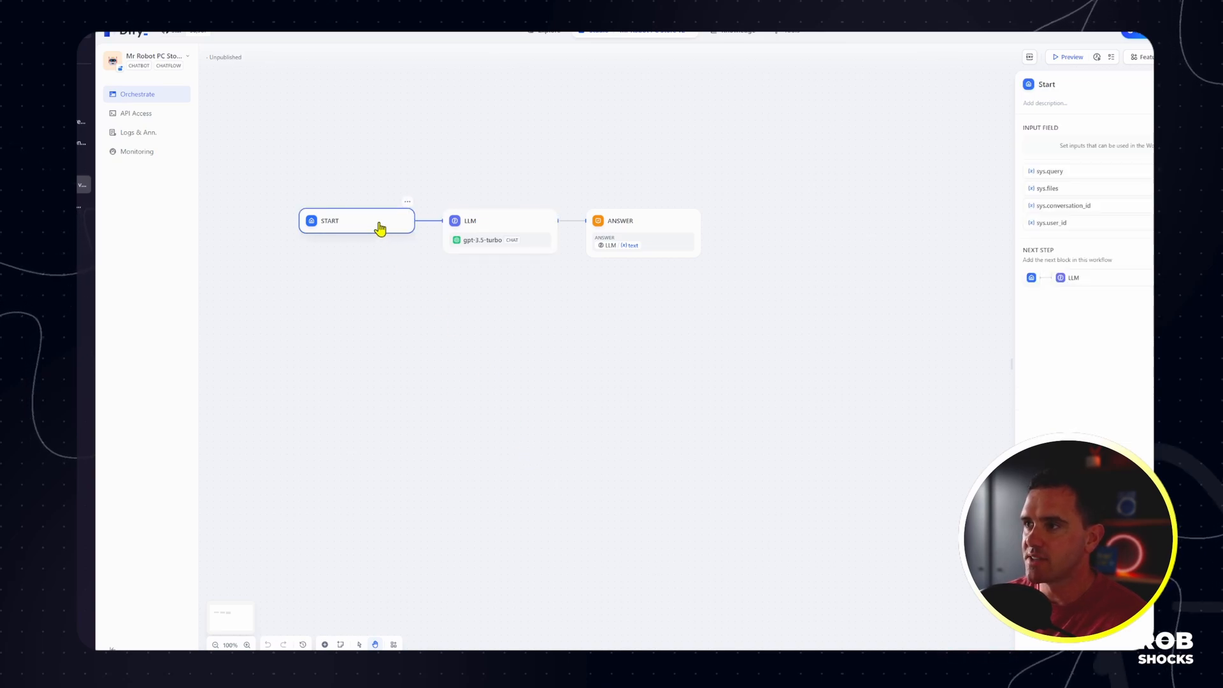
click(506, 229)
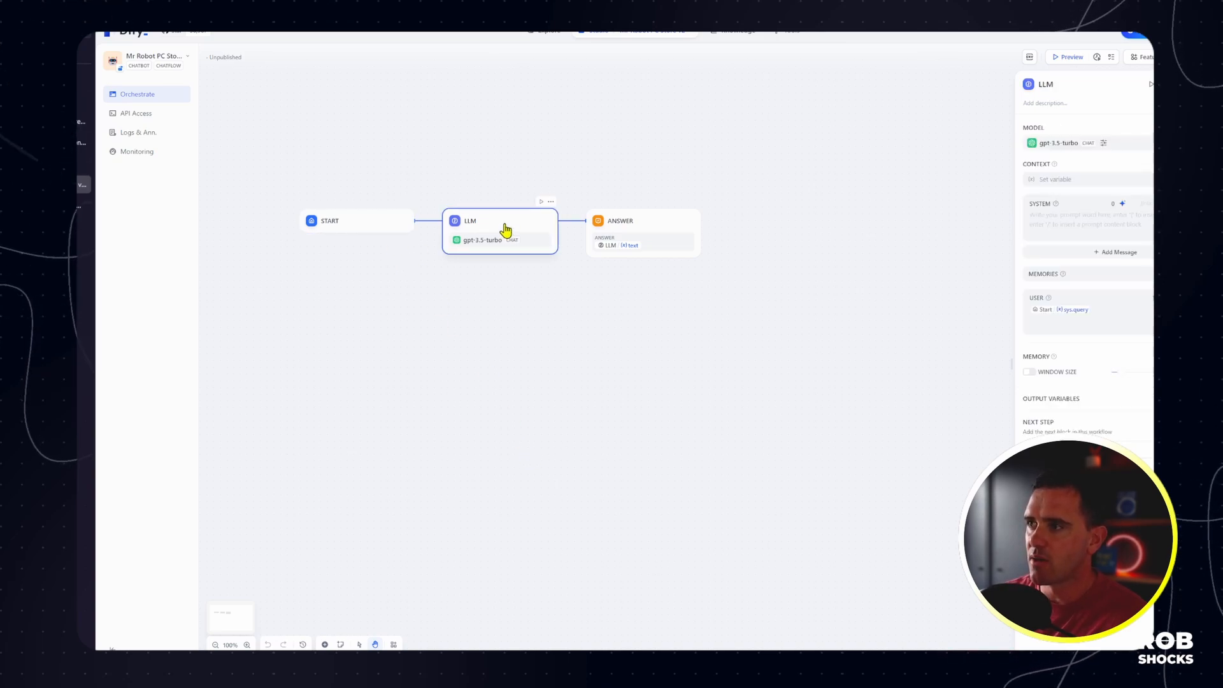
click(630, 227)
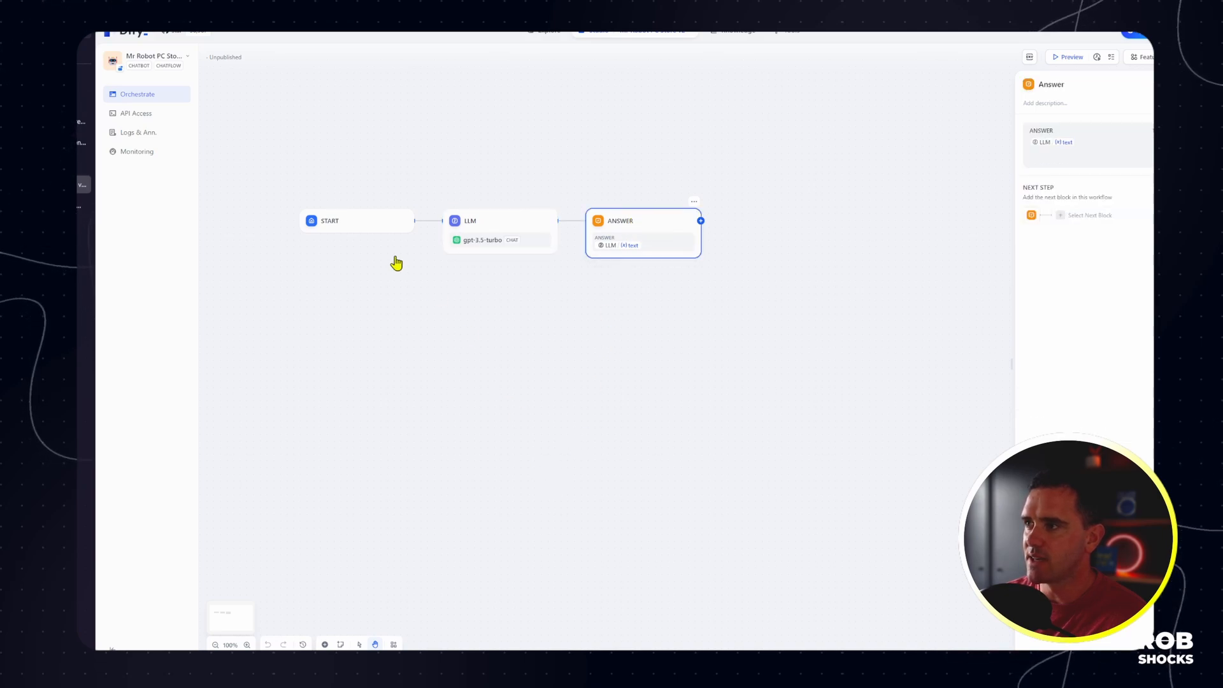
Step: Preview the new chatflow and send it a short greeting as a test message
click(373, 233)
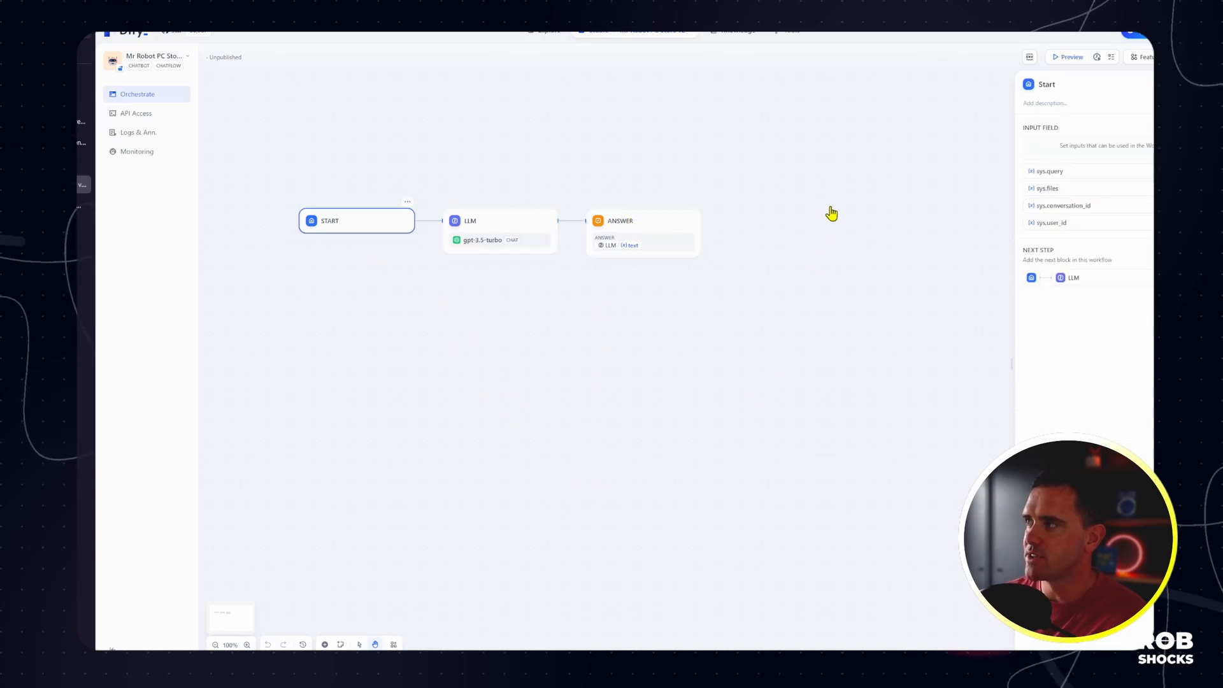
click(1068, 56)
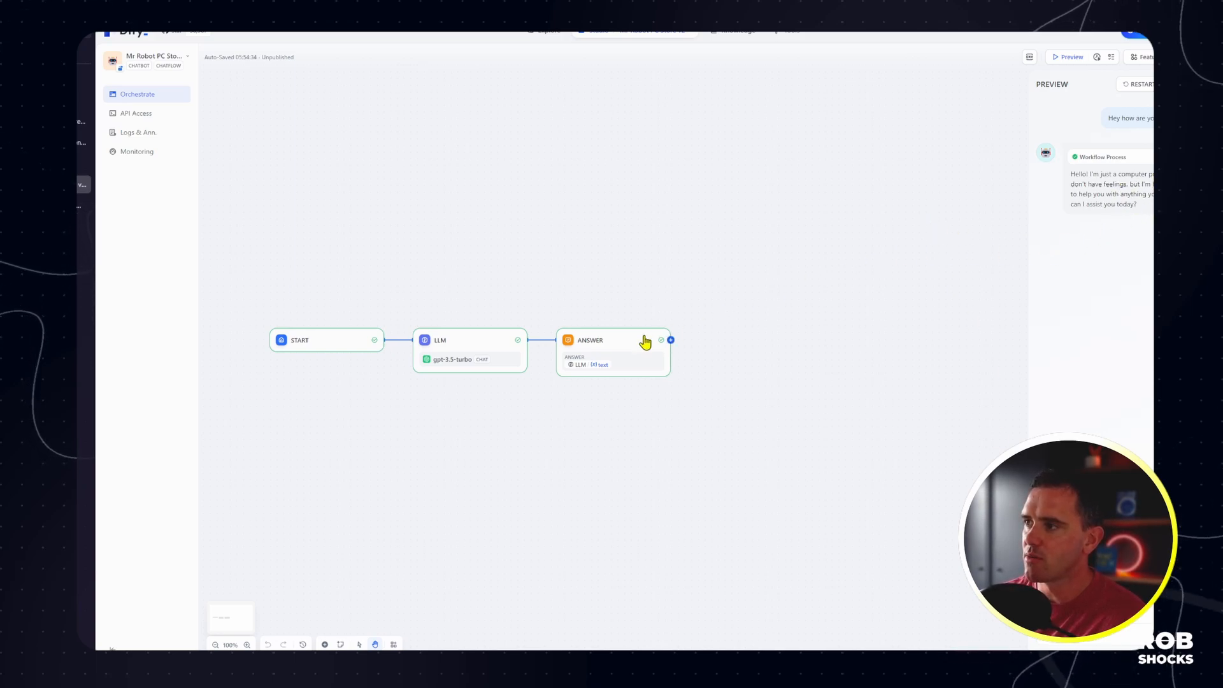
Step: Examine the LLM node's model parameters and the OpenAI and Anthropic models available for it
click(463, 358)
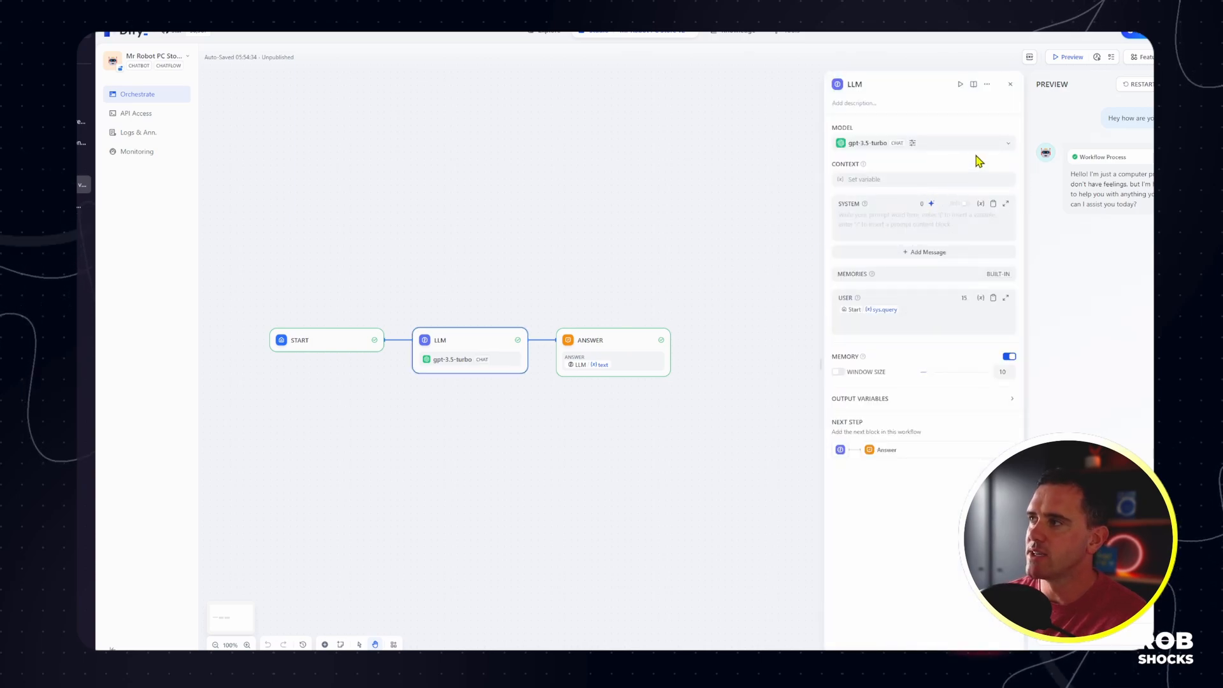
click(1006, 147)
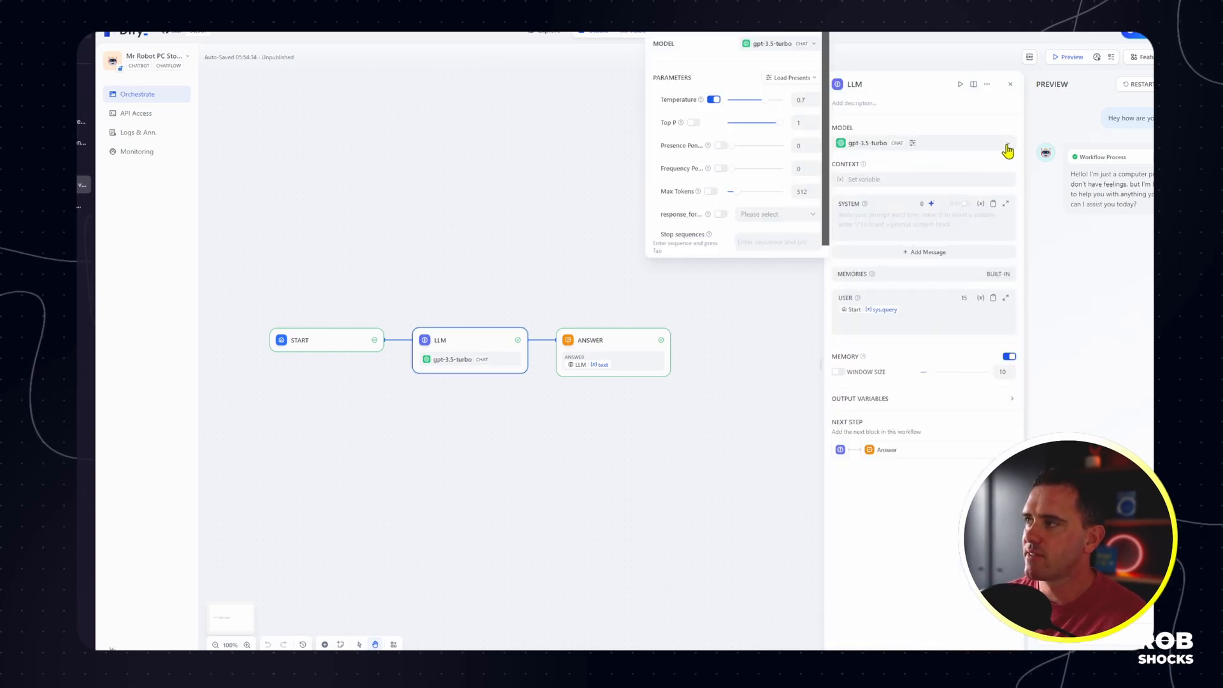
click(812, 45)
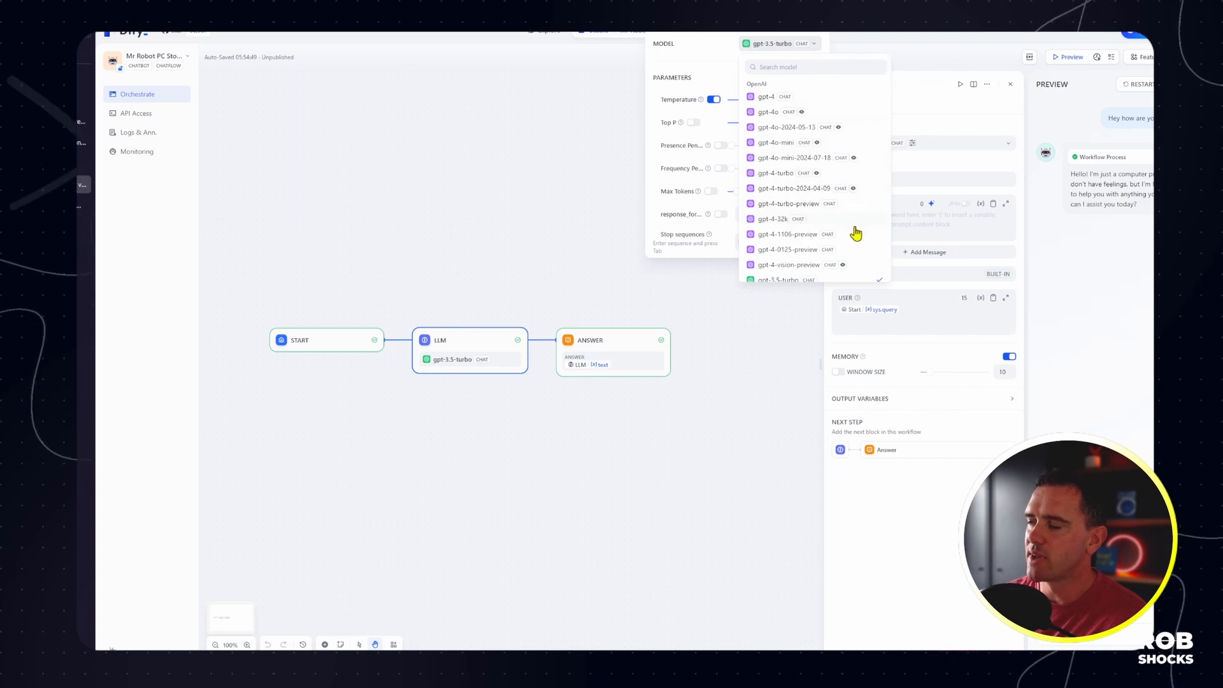
scroll(855, 234, down, 1)
scroll(840, 233, down, 1)
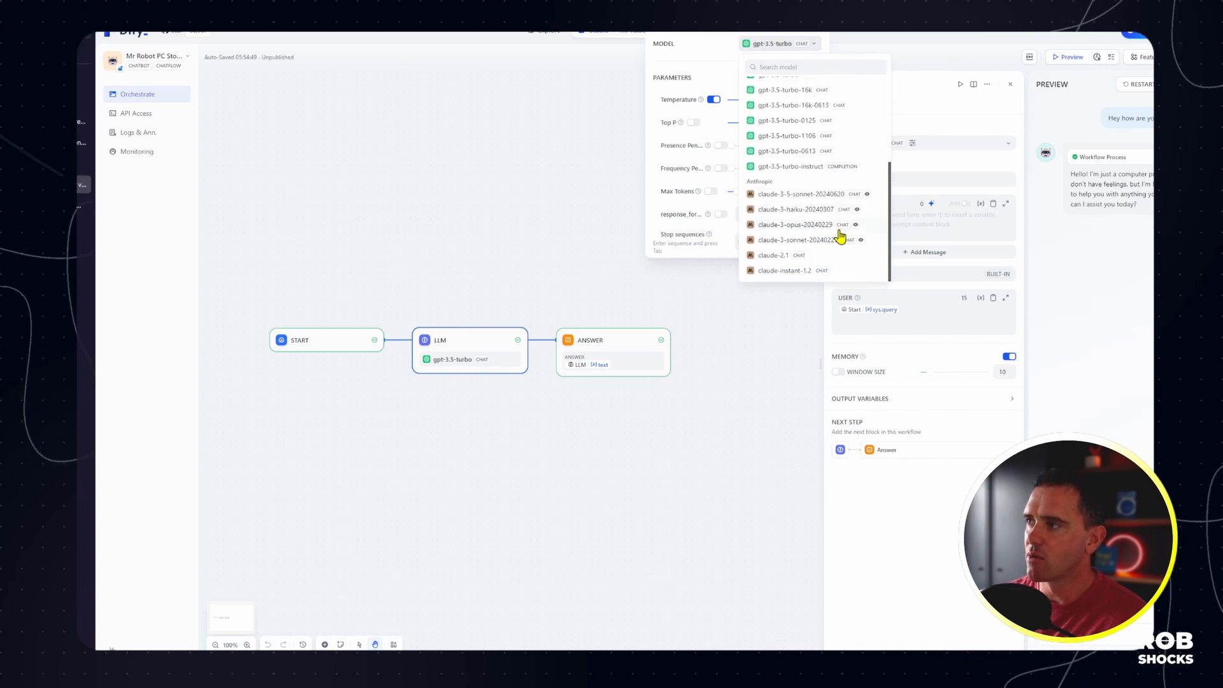
scroll(838, 217, up, 6)
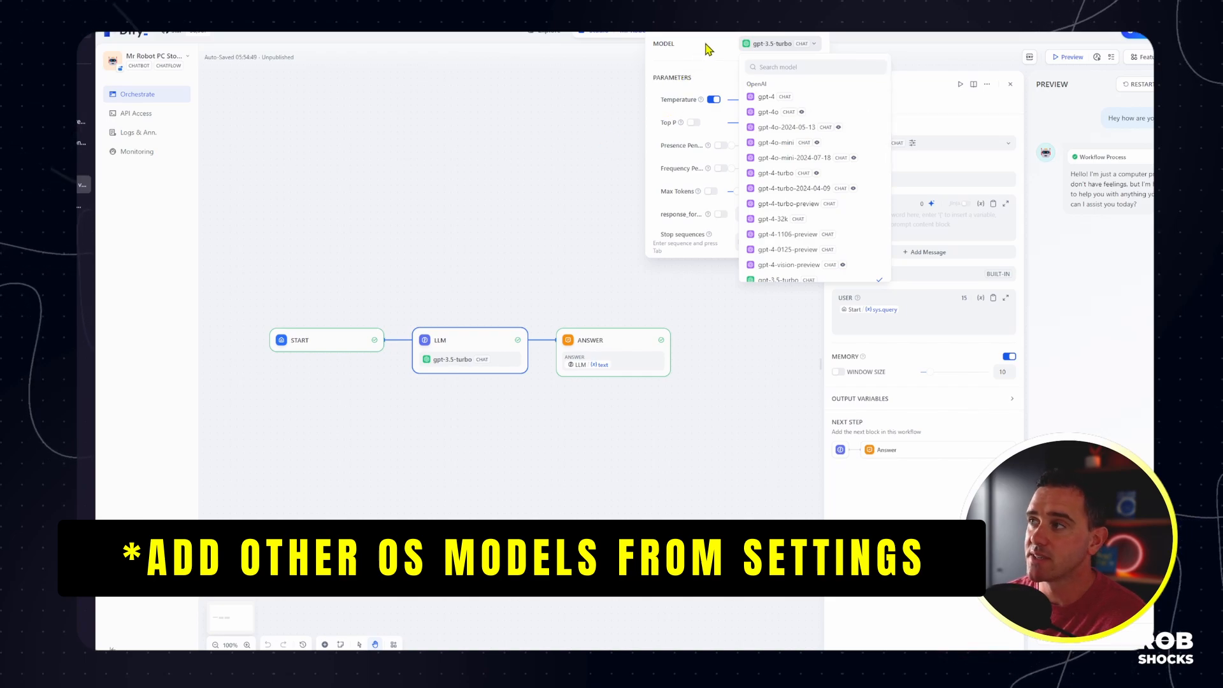
click(710, 49)
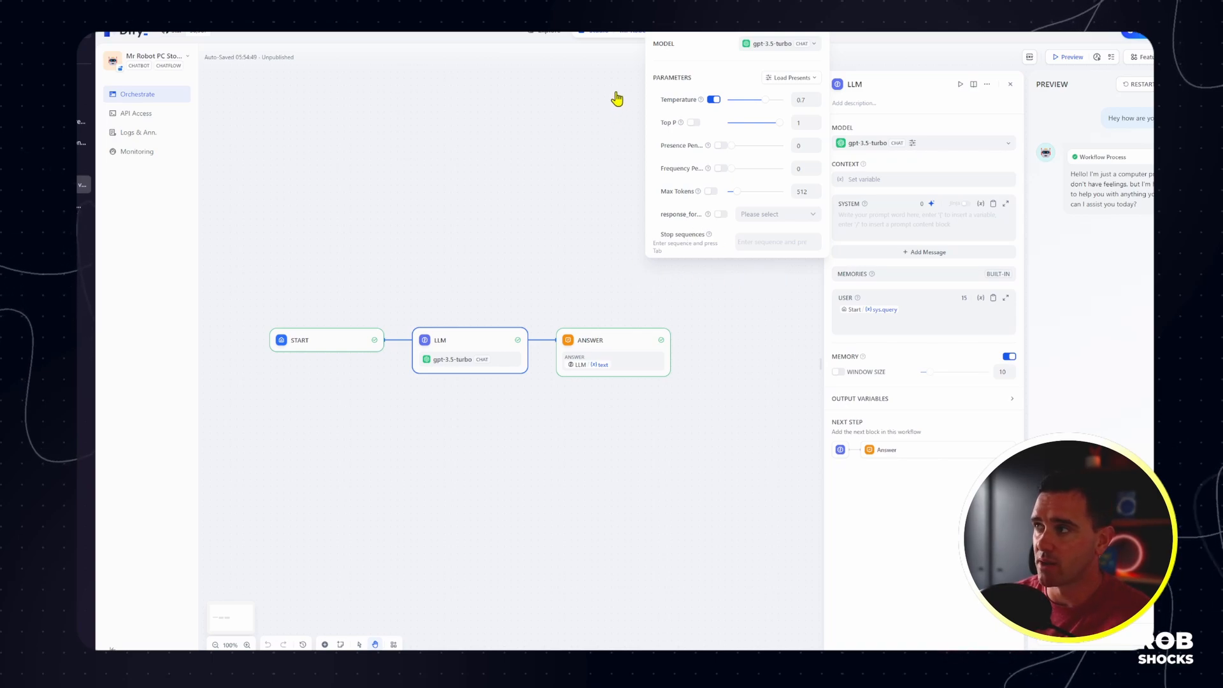
click(617, 98)
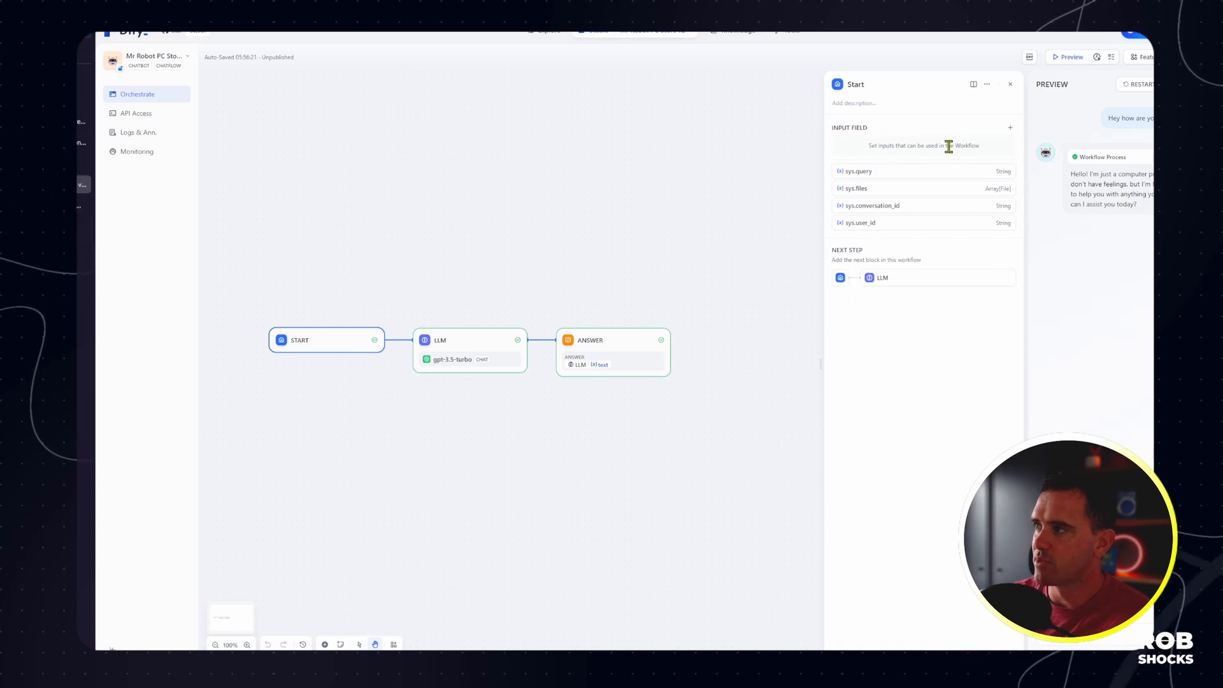
Step: Look at the field types offered for a Start node input field and cancel without adding one
click(1011, 128)
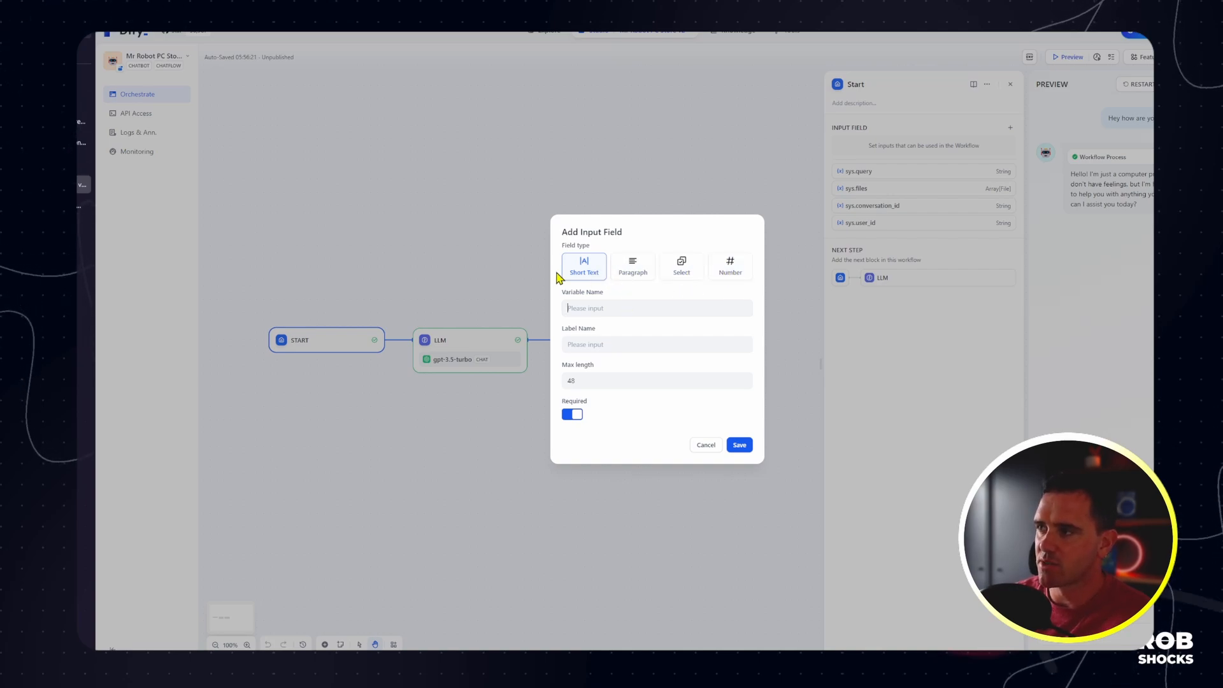
click(704, 446)
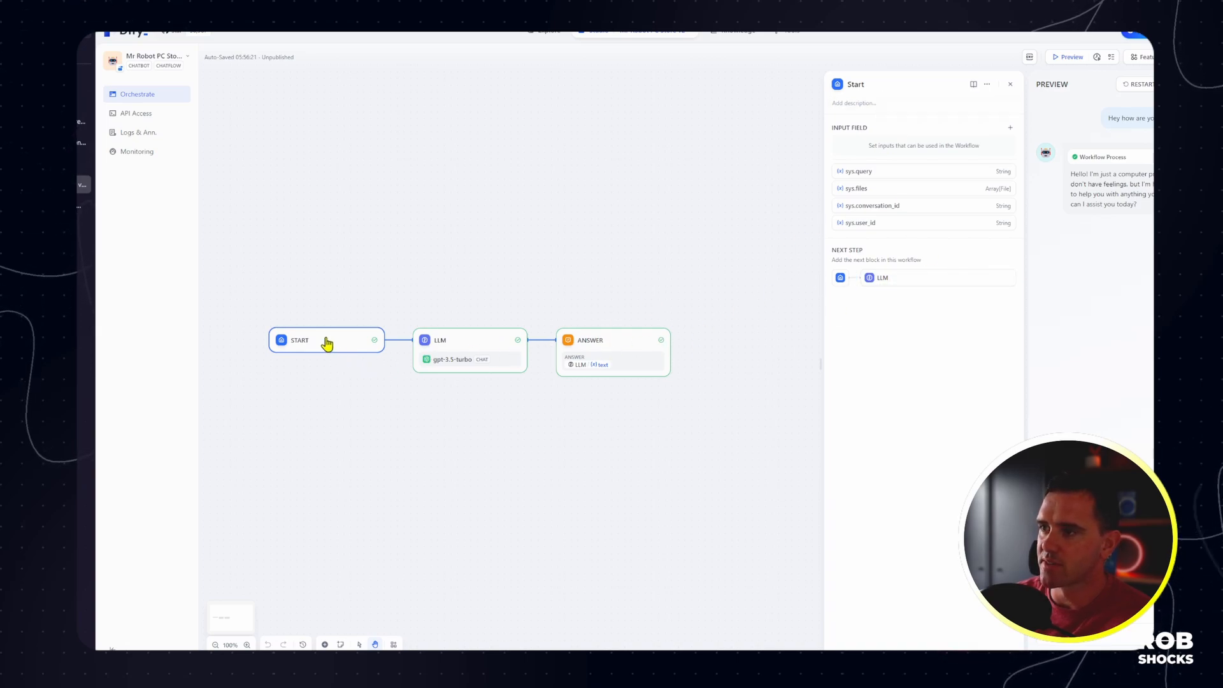
click(357, 249)
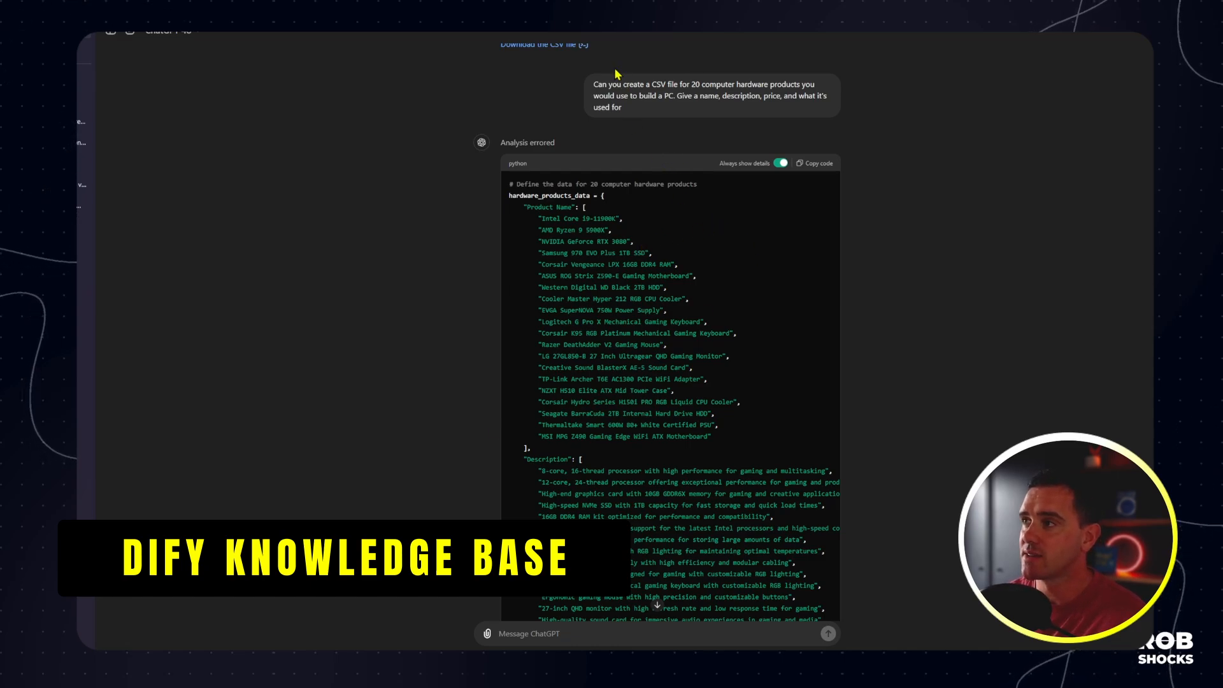
Step: Switch to ChatGPT and review the prompts and code that generate the hardware and software product CSV files
drag(594, 84, 630, 109)
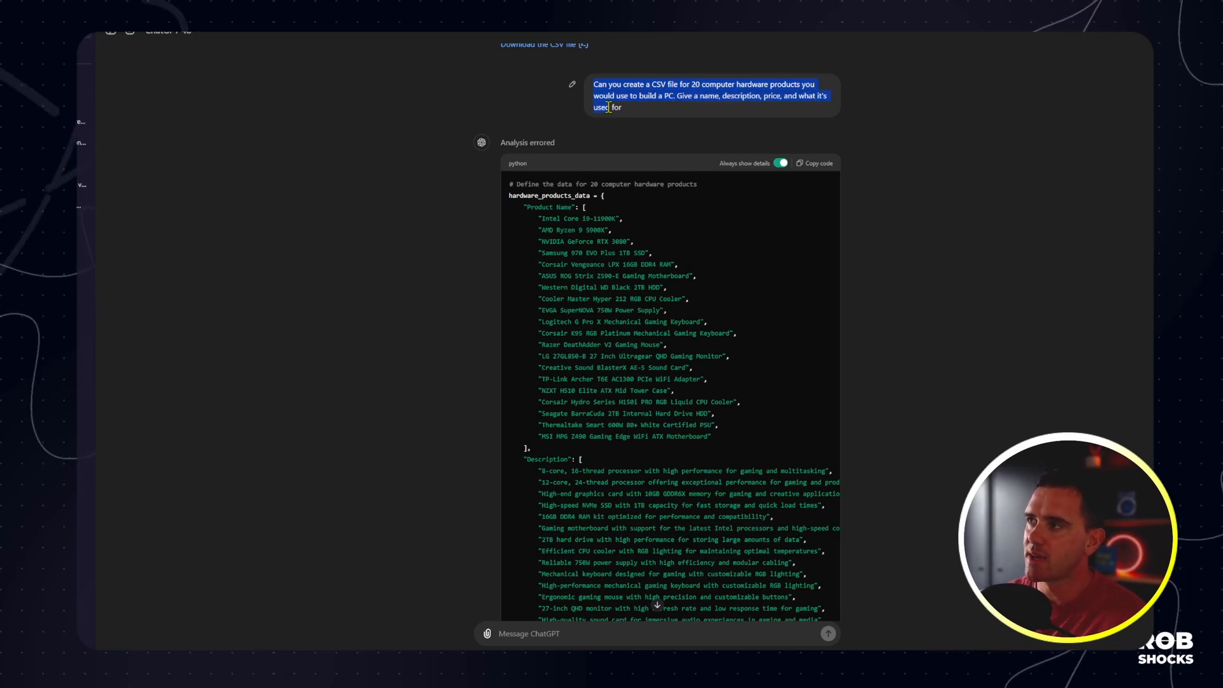
scroll(395, 386, down, 20)
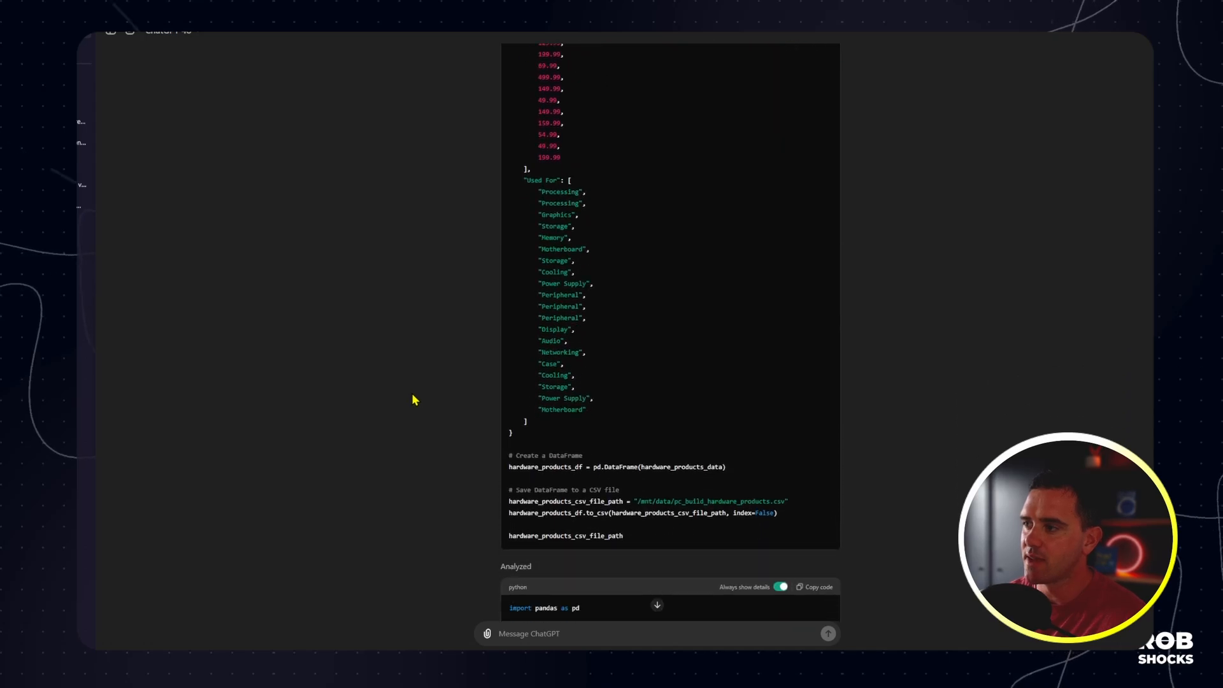
scroll(415, 400, down, 15)
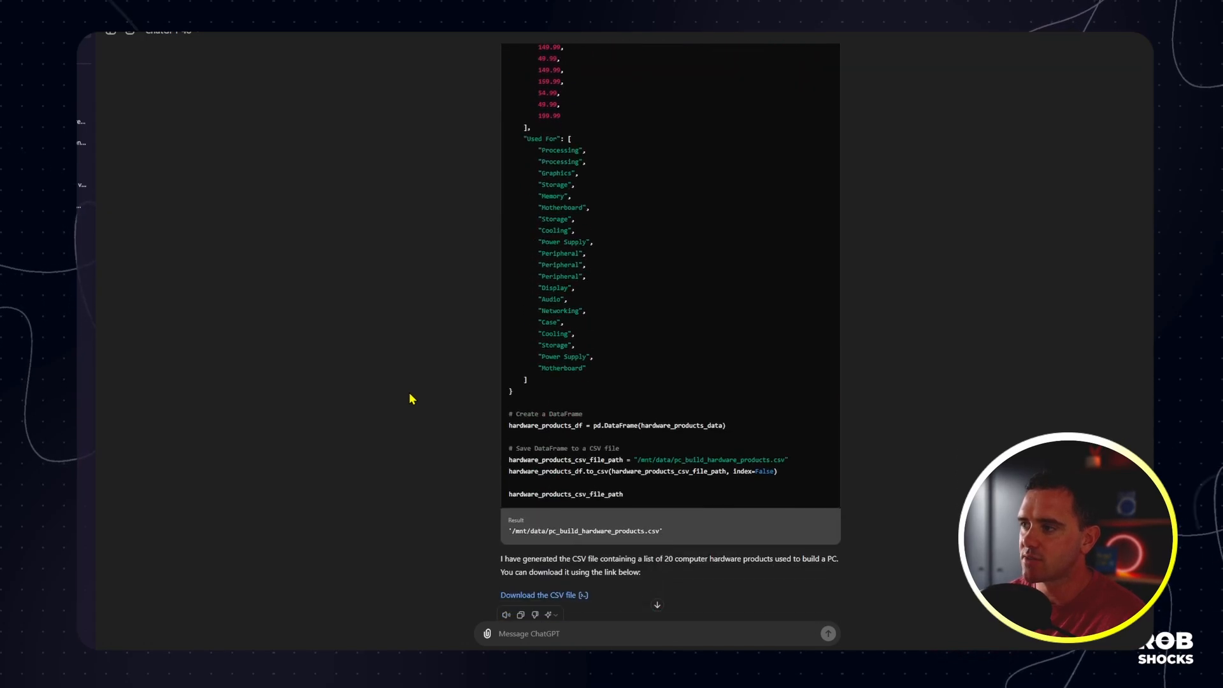
scroll(411, 399, down, 7)
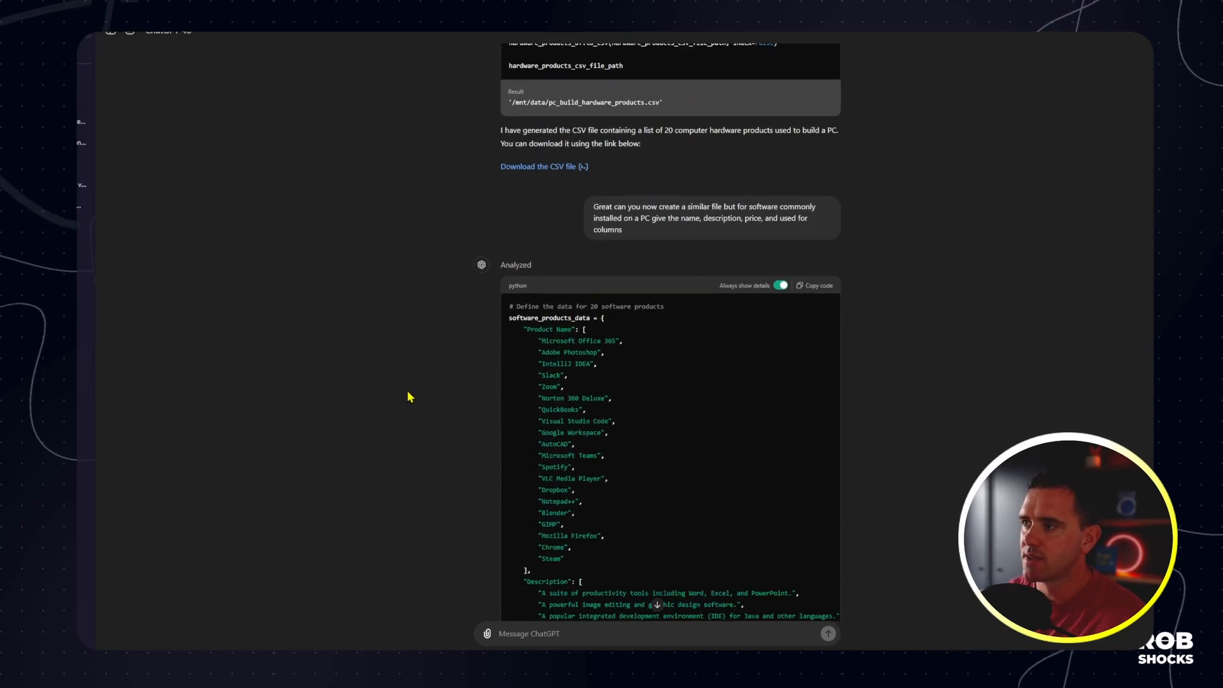
scroll(410, 396, up, 1)
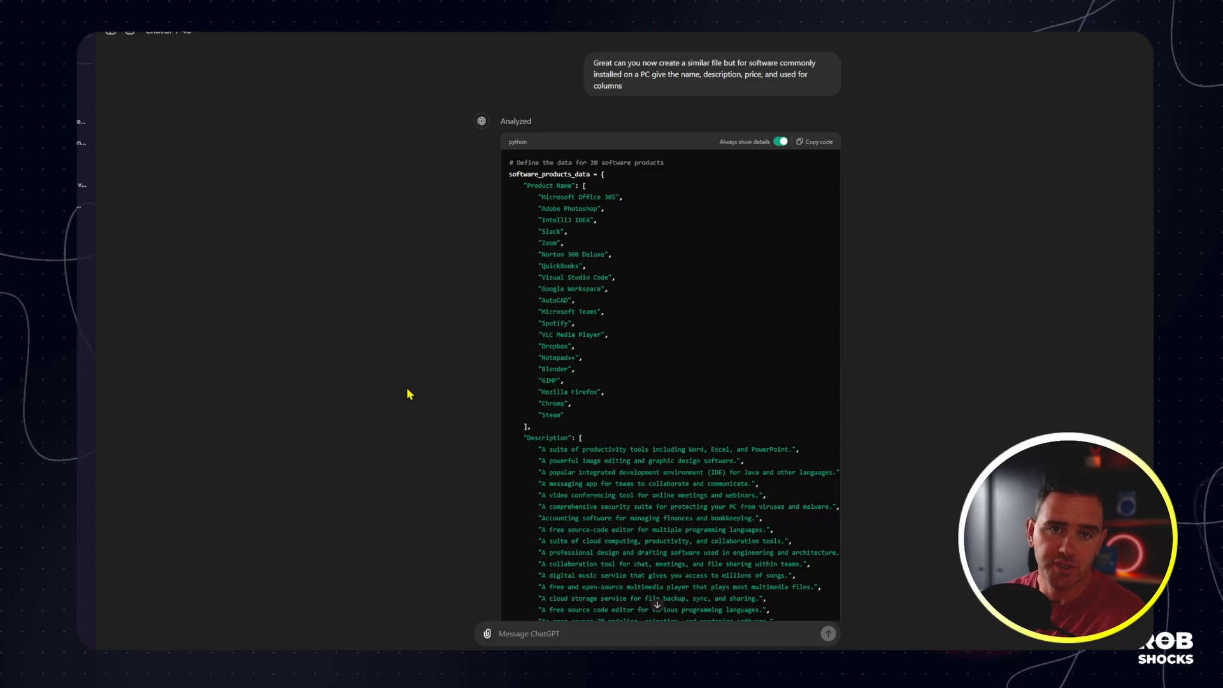
drag(592, 63, 798, 90)
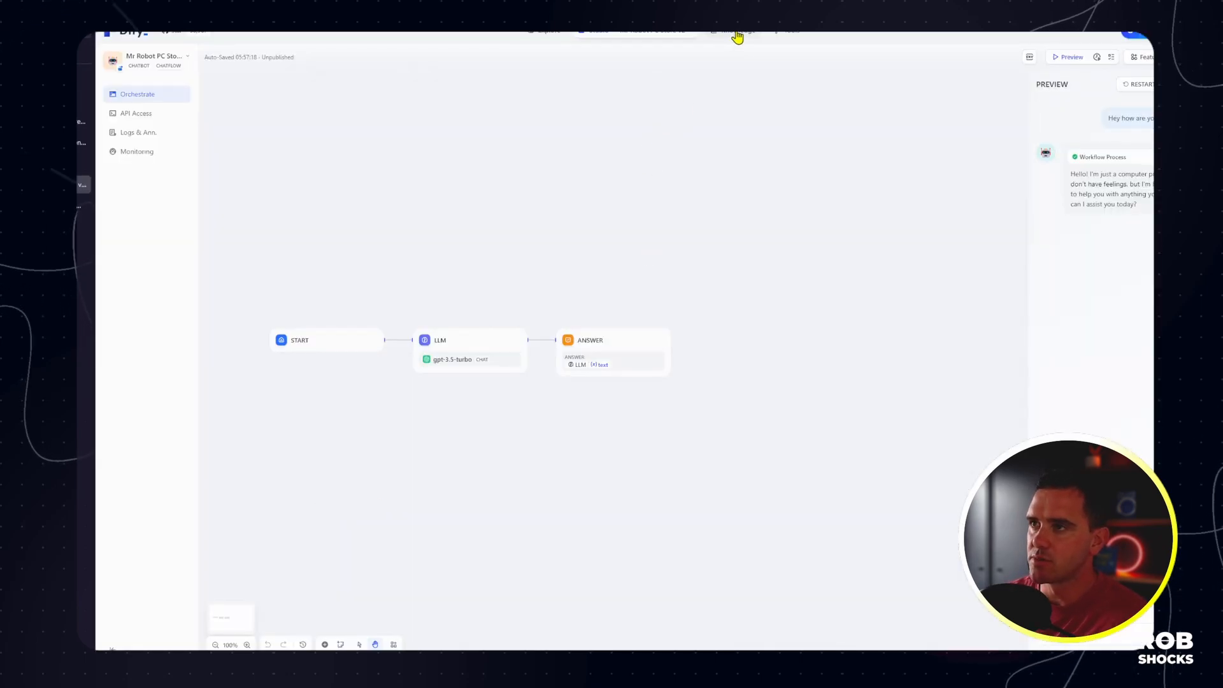
Step: Switch back to Dify and start a new knowledge base by importing the file computer_hardware_products_V2.csv
click(737, 37)
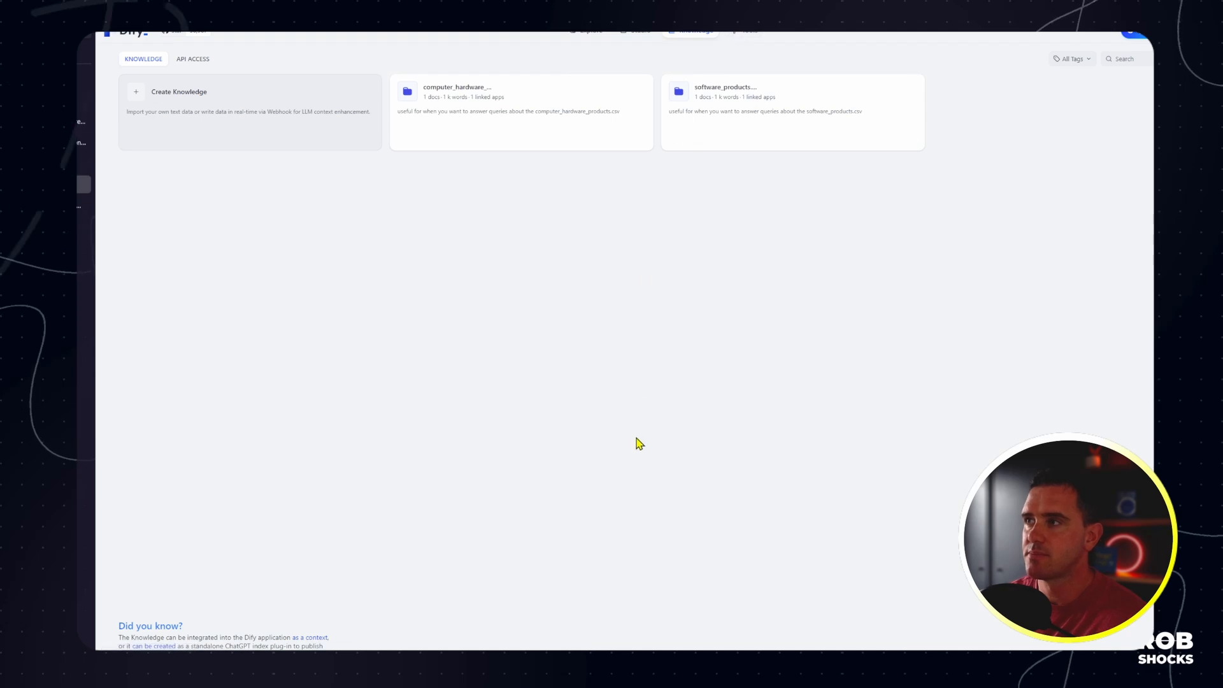
click(136, 96)
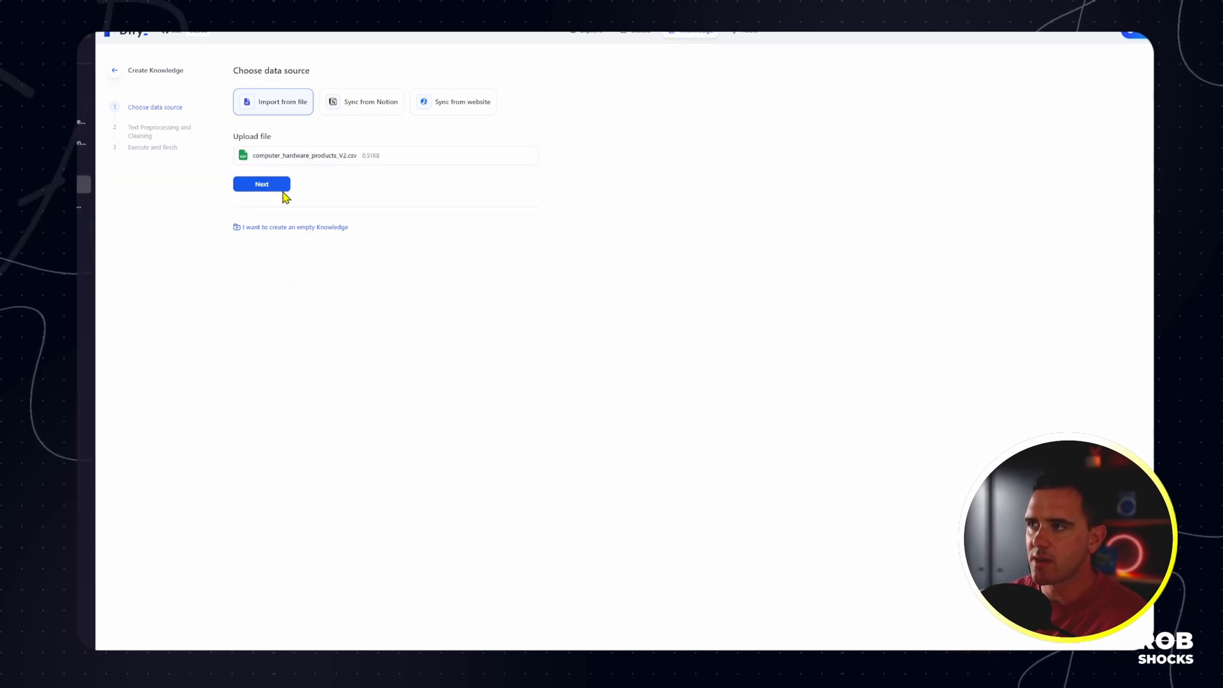
click(264, 185)
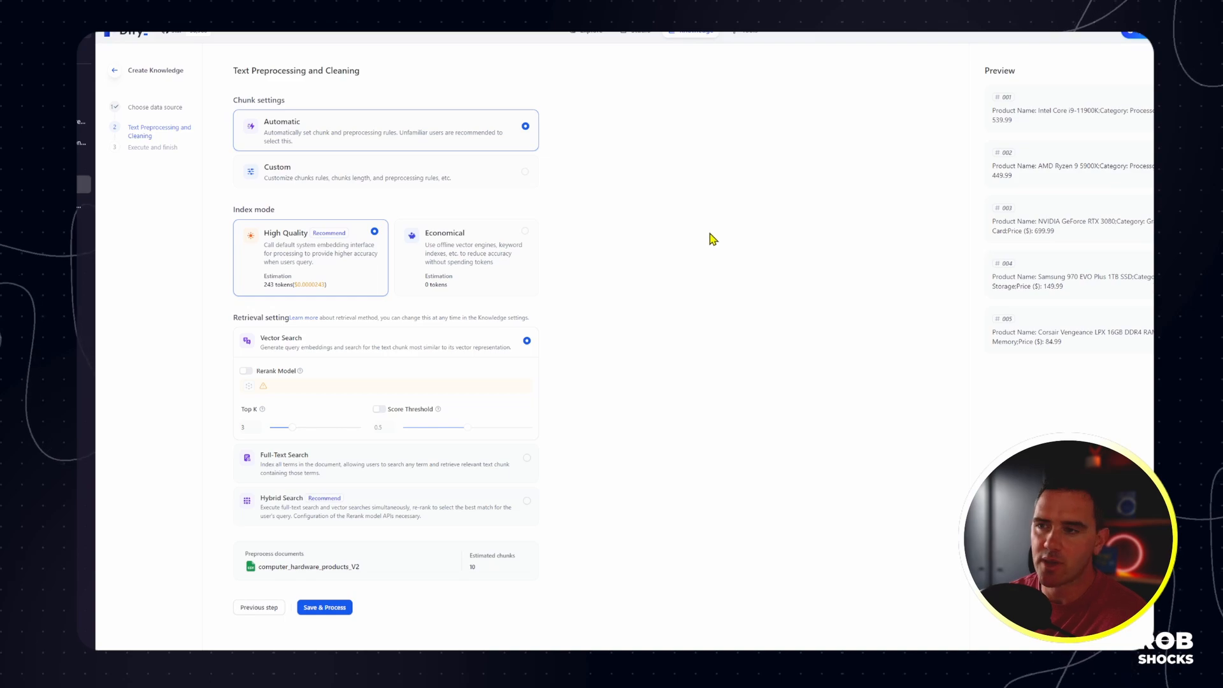
Step: Compare the Custom chunk settings, process the file with Automatic chunking, High Quality indexing and Vector Search, and open its document list
click(351, 164)
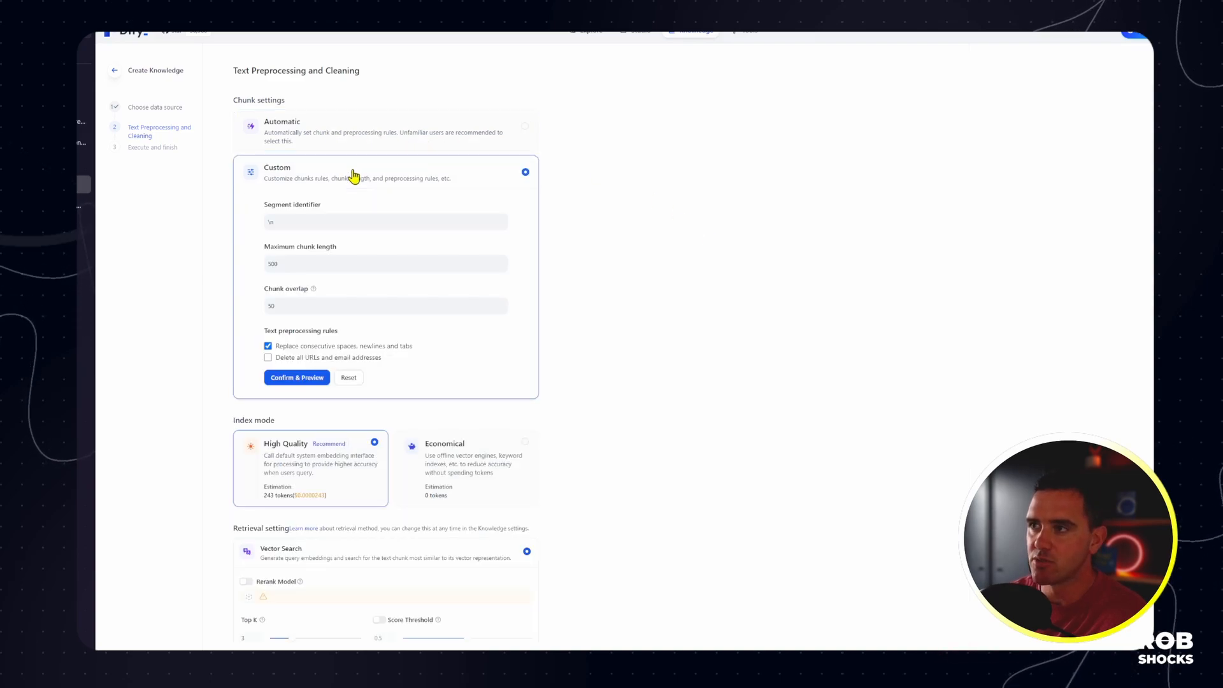
click(362, 134)
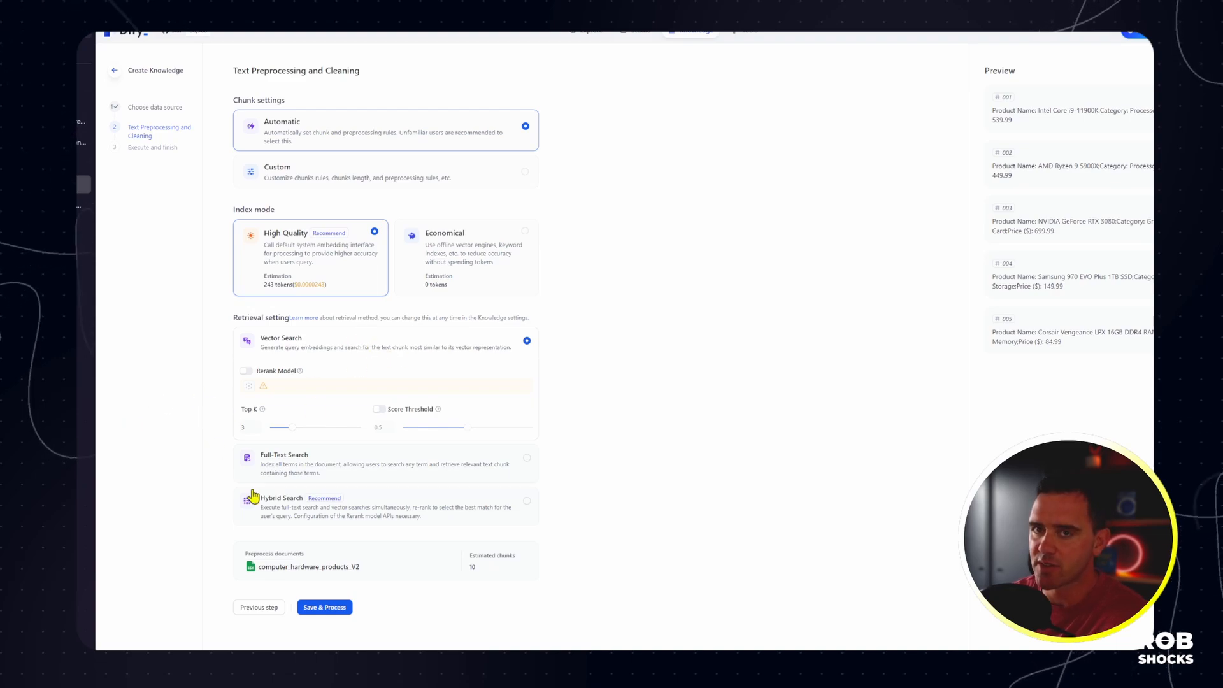
click(327, 608)
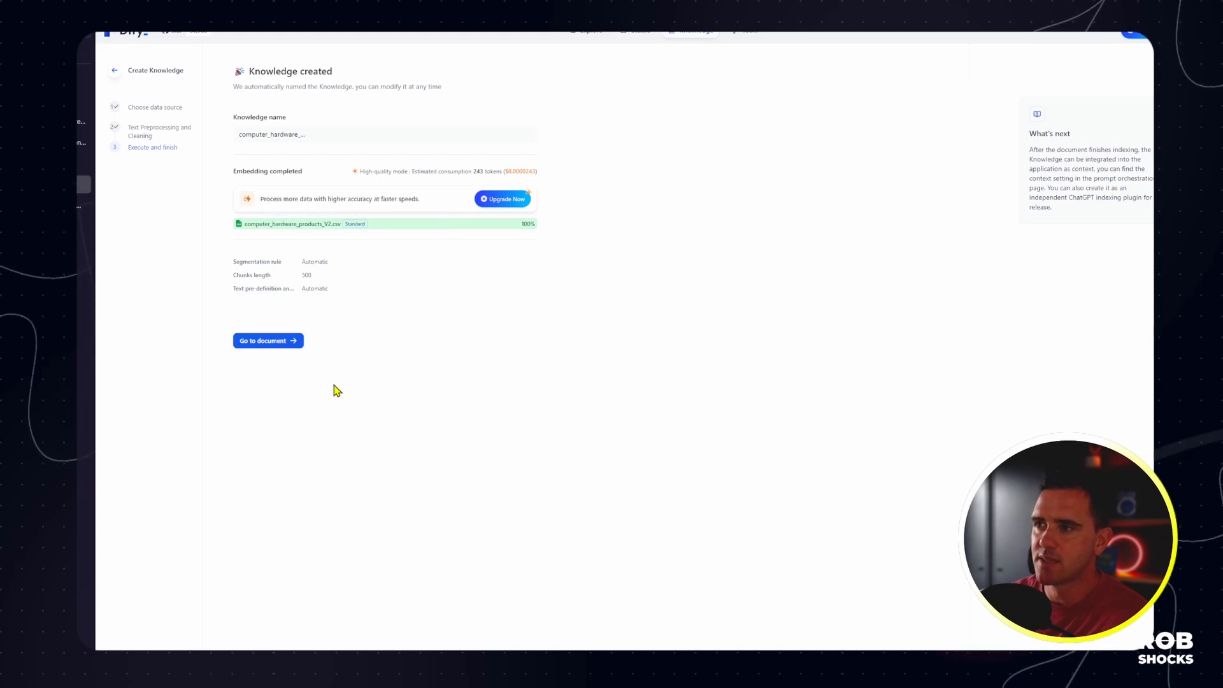
click(253, 344)
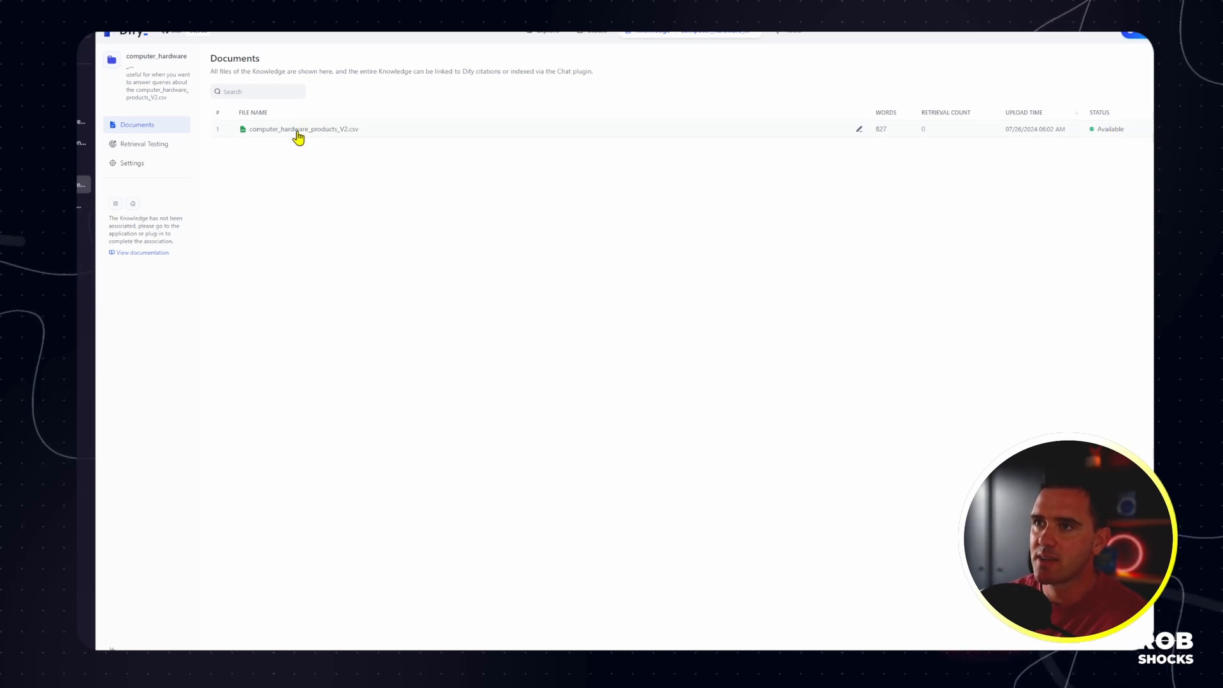
Step: Run a retrieval test on the hardware knowledge base with the query "Do you have any Fans available"
click(165, 144)
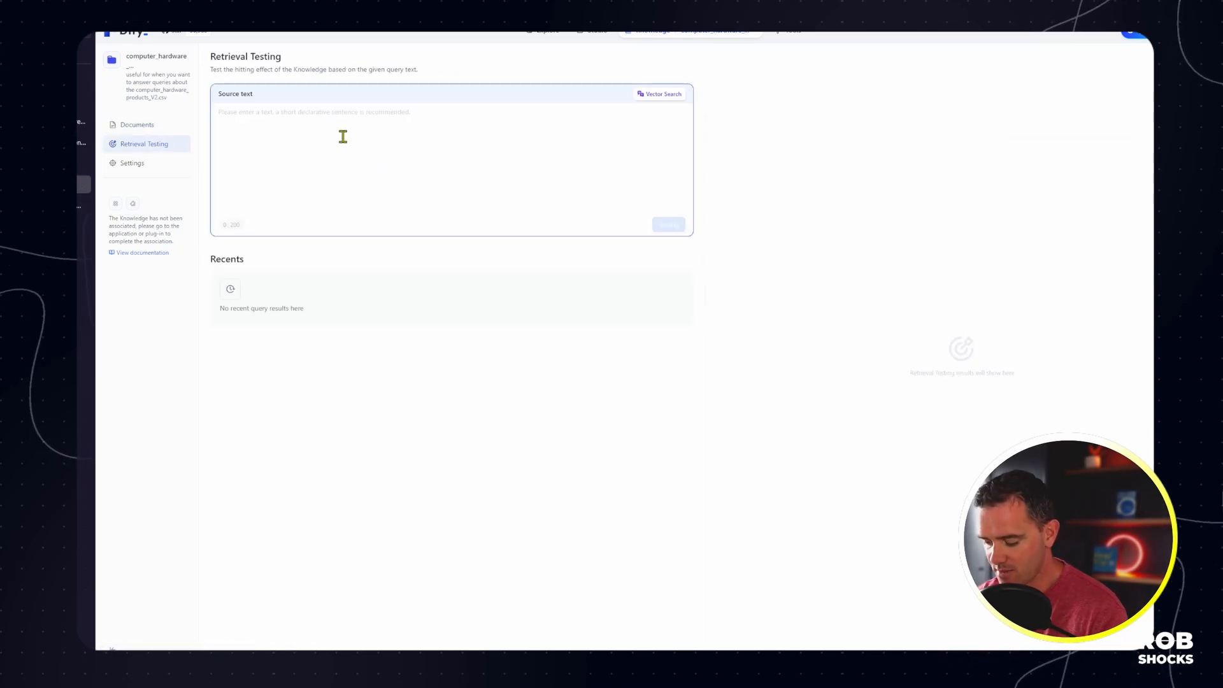
click(342, 137)
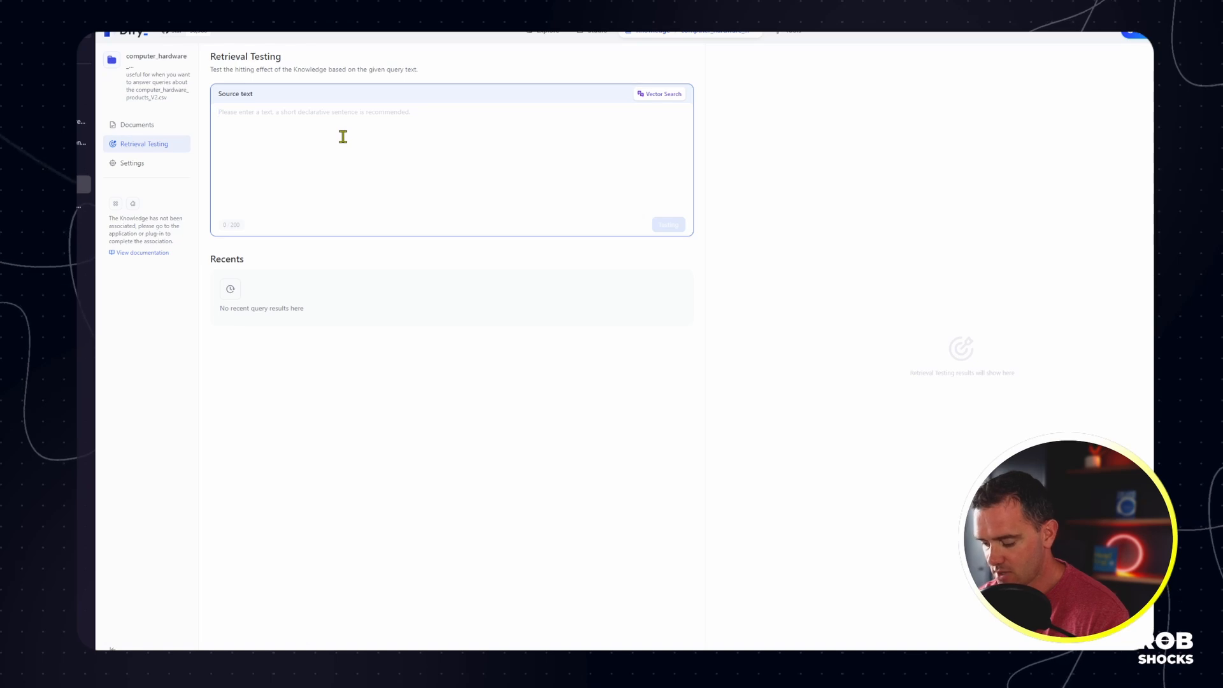
text(Do you )
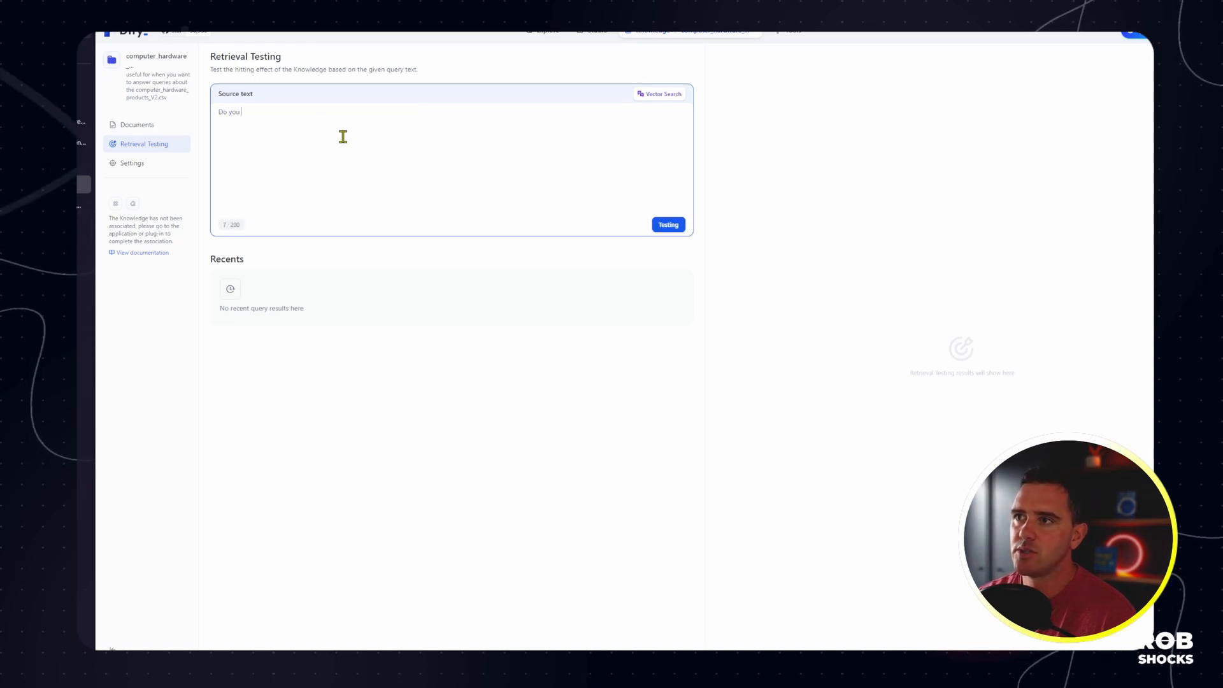
text(have any Fans)
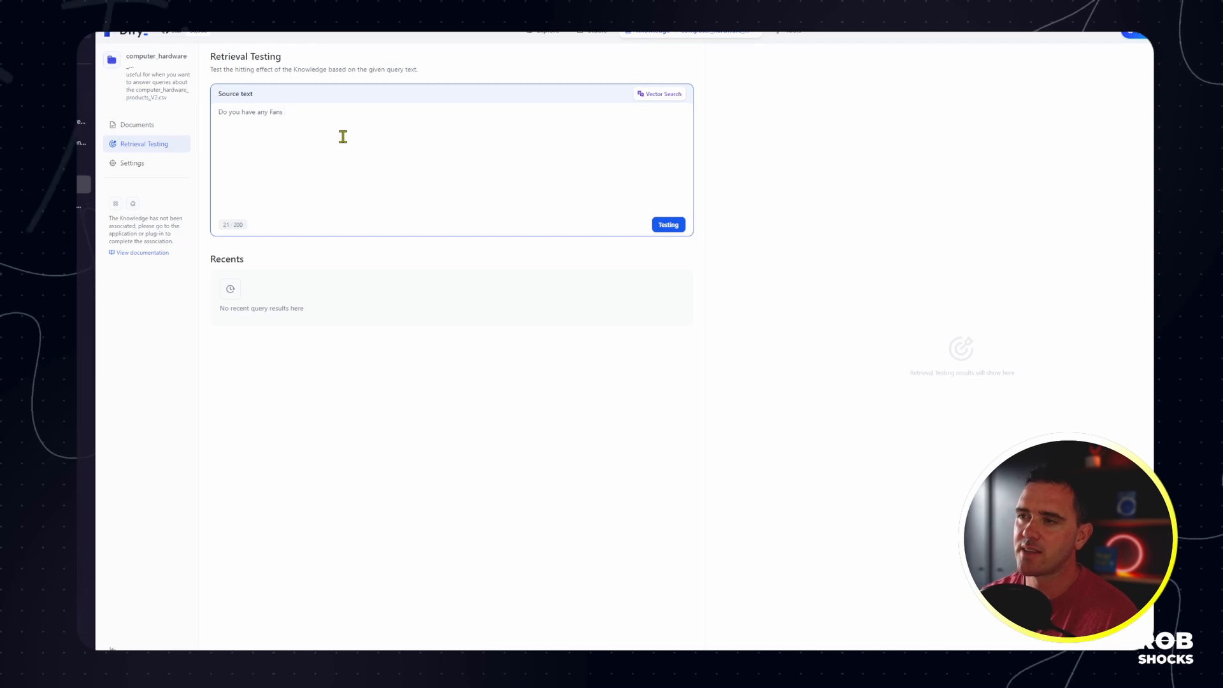
text( ava)
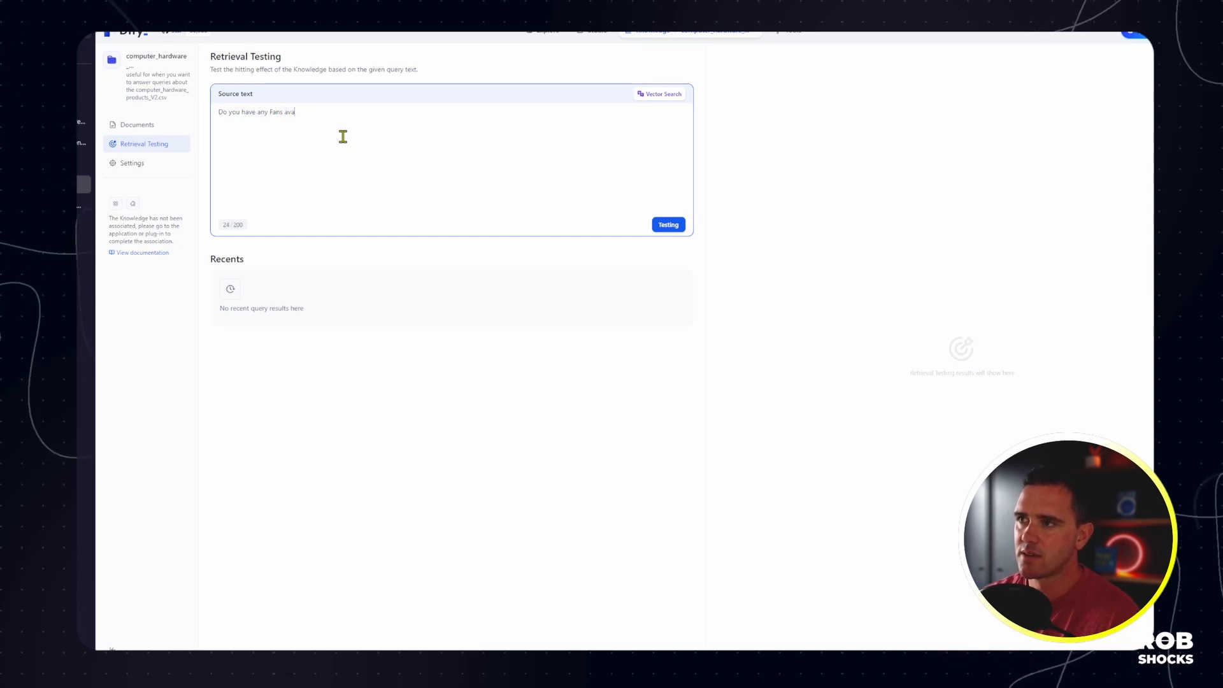
text(ilable)
key(Return)
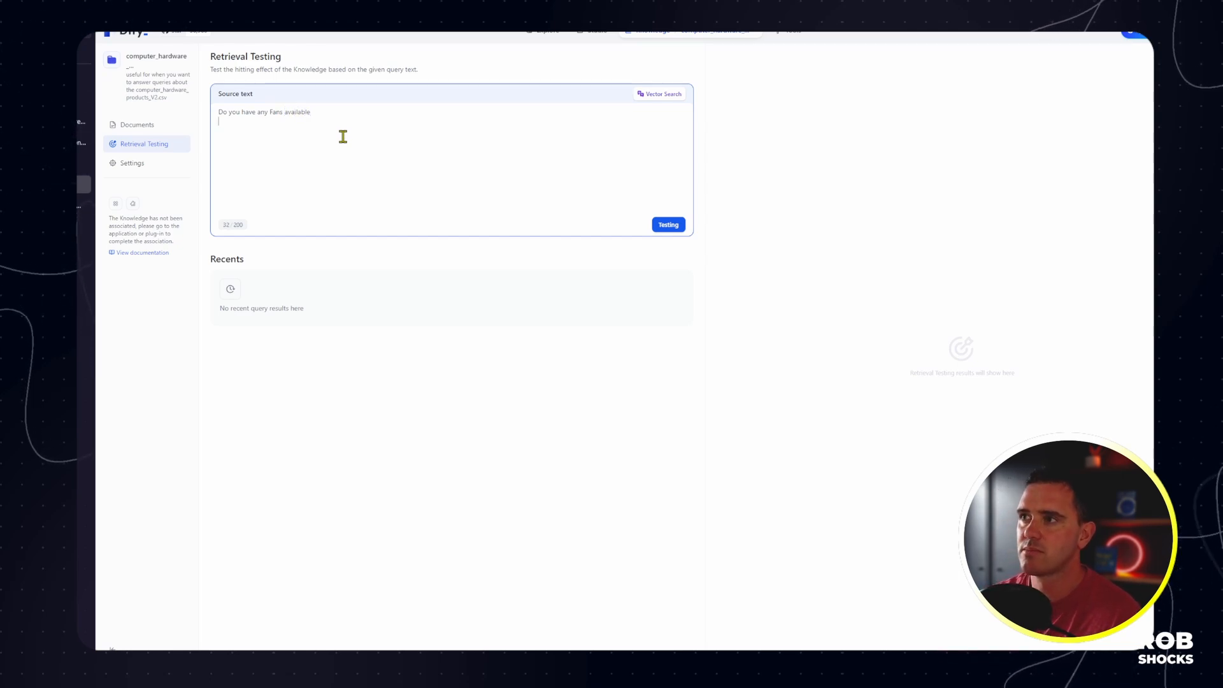
click(661, 233)
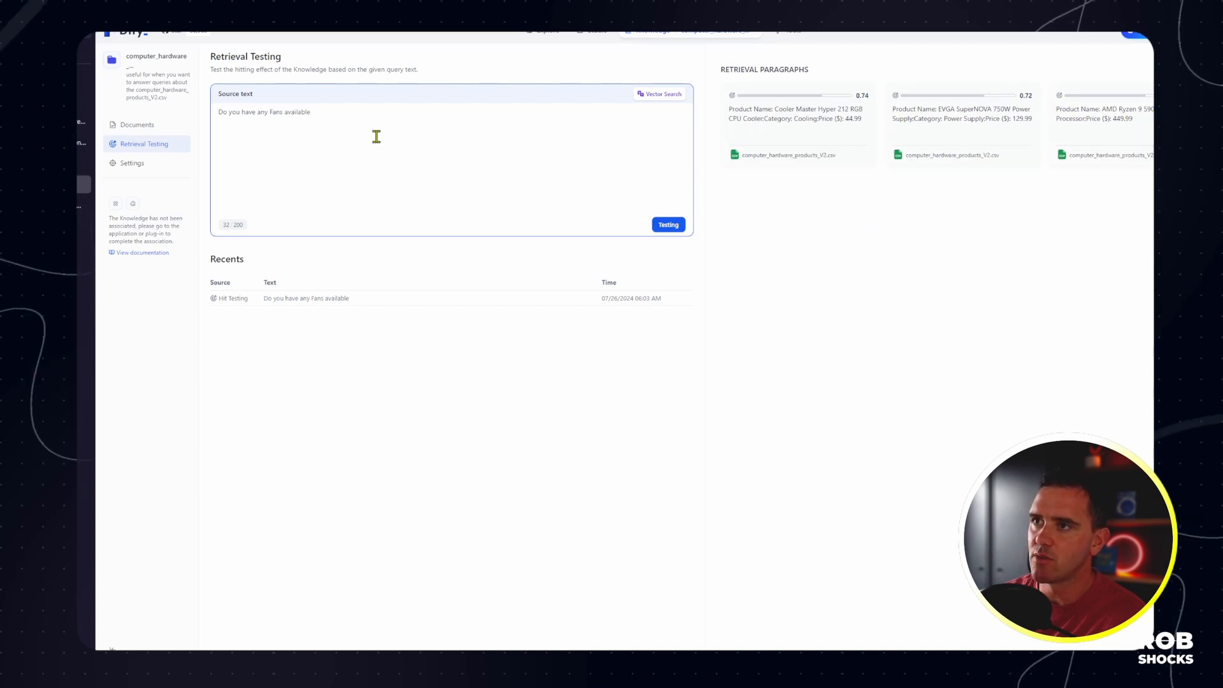
Step: Check the hardware knowledge base's settings and reopen the Mr Robot PC Store v2 chatflow
click(148, 167)
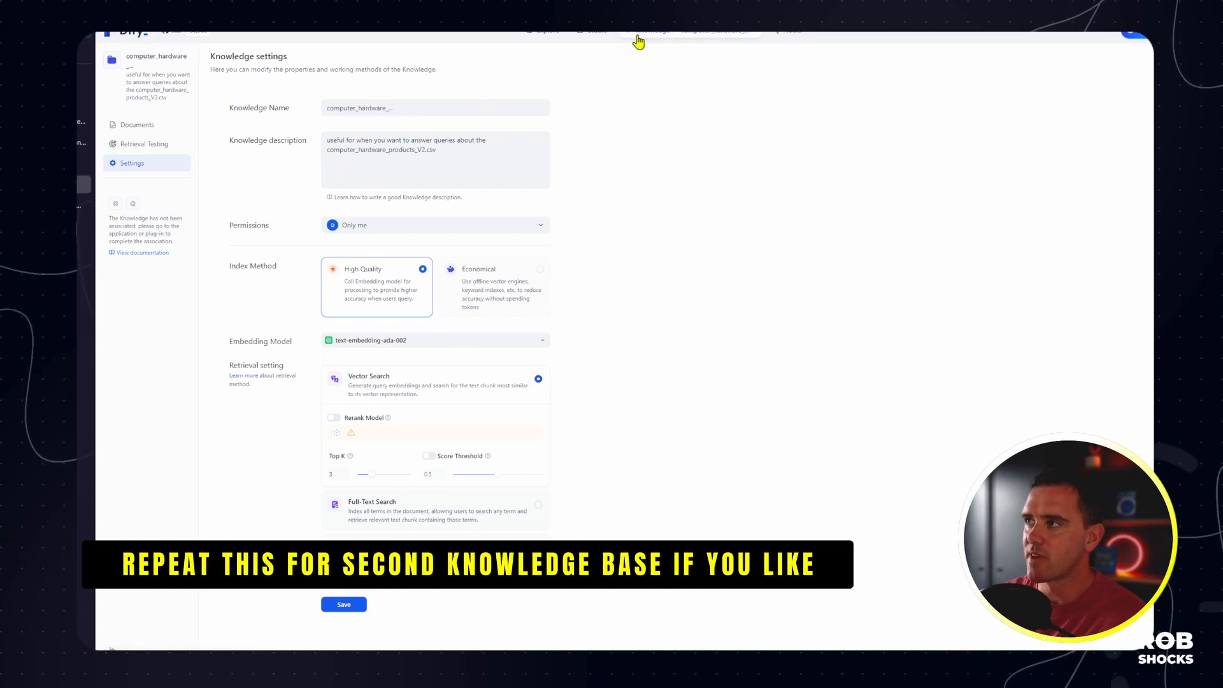
click(583, 33)
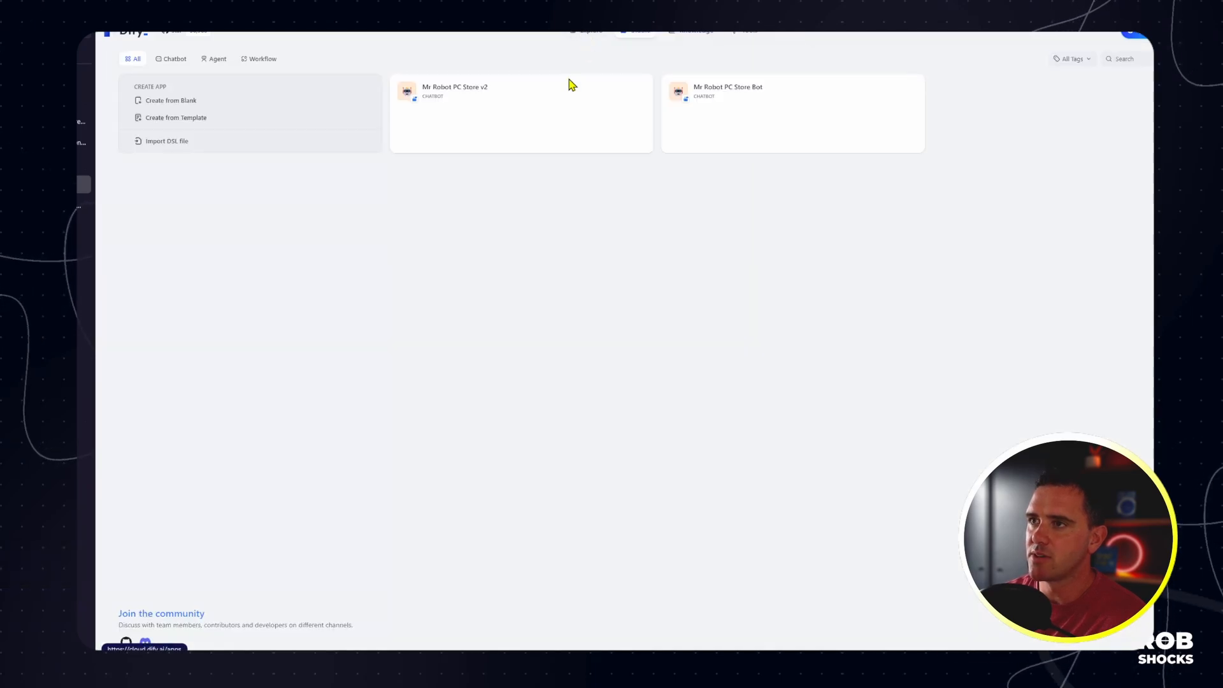
click(524, 96)
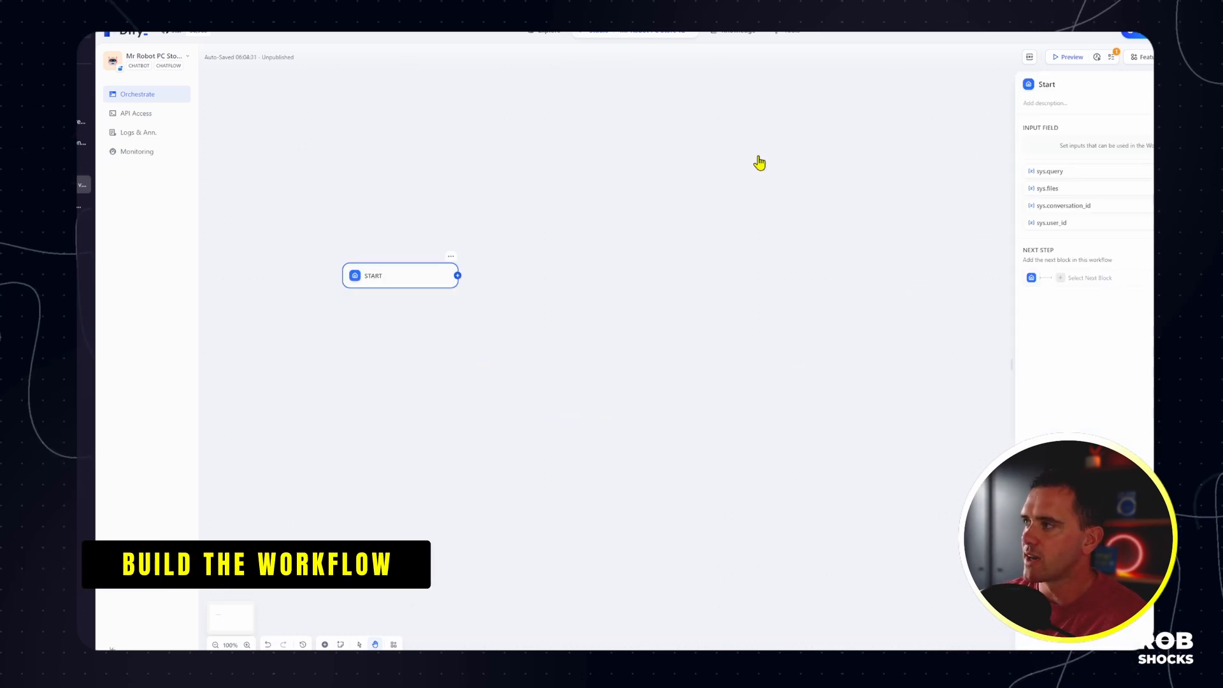
Step: Examine the Paragraph and Select field types for a new Start block input field, without adding one
drag(408, 284, 366, 286)
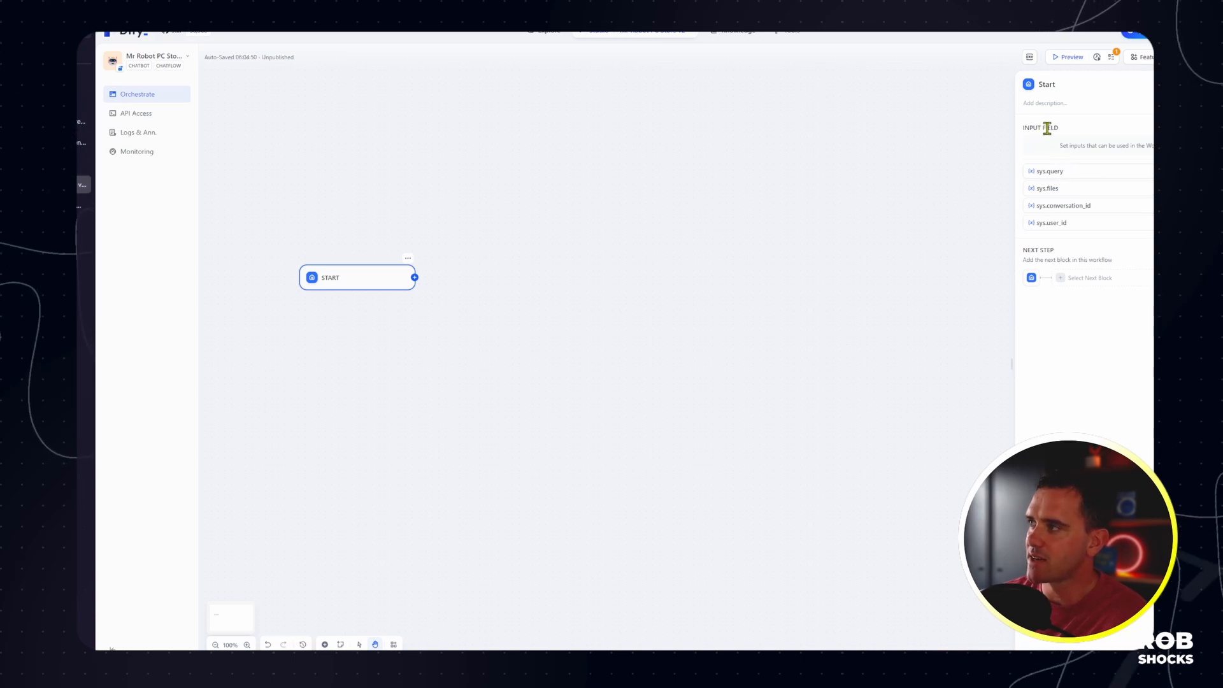
click(1201, 127)
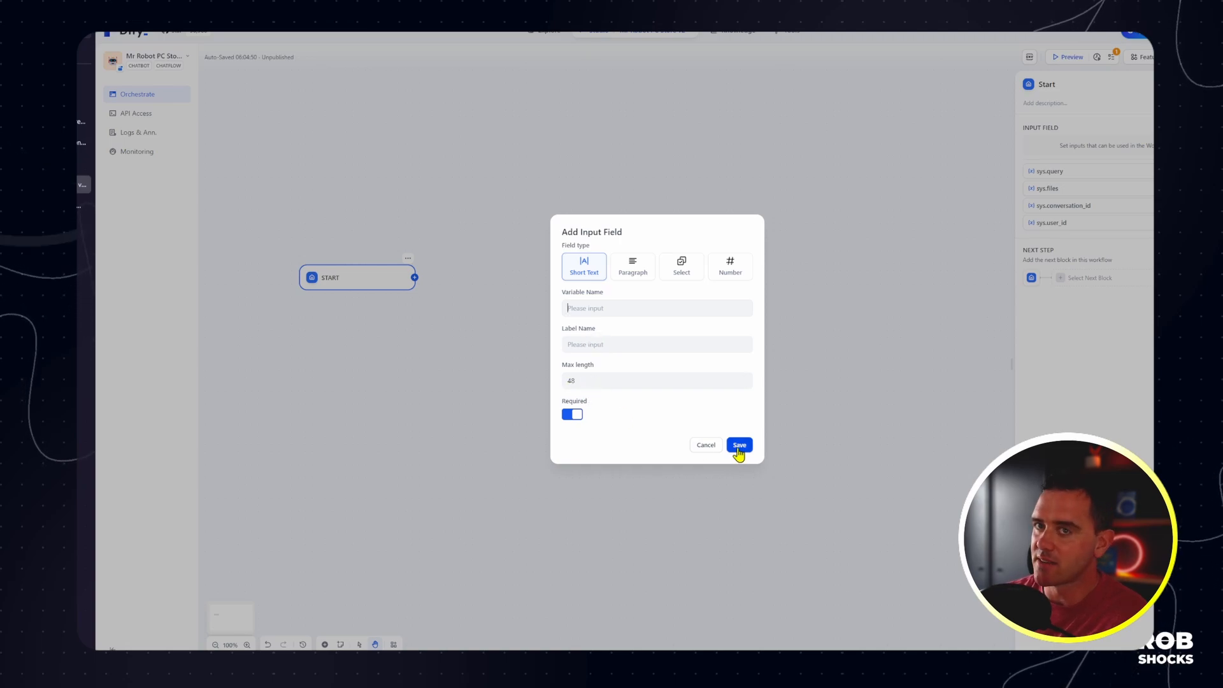
click(634, 266)
click(679, 273)
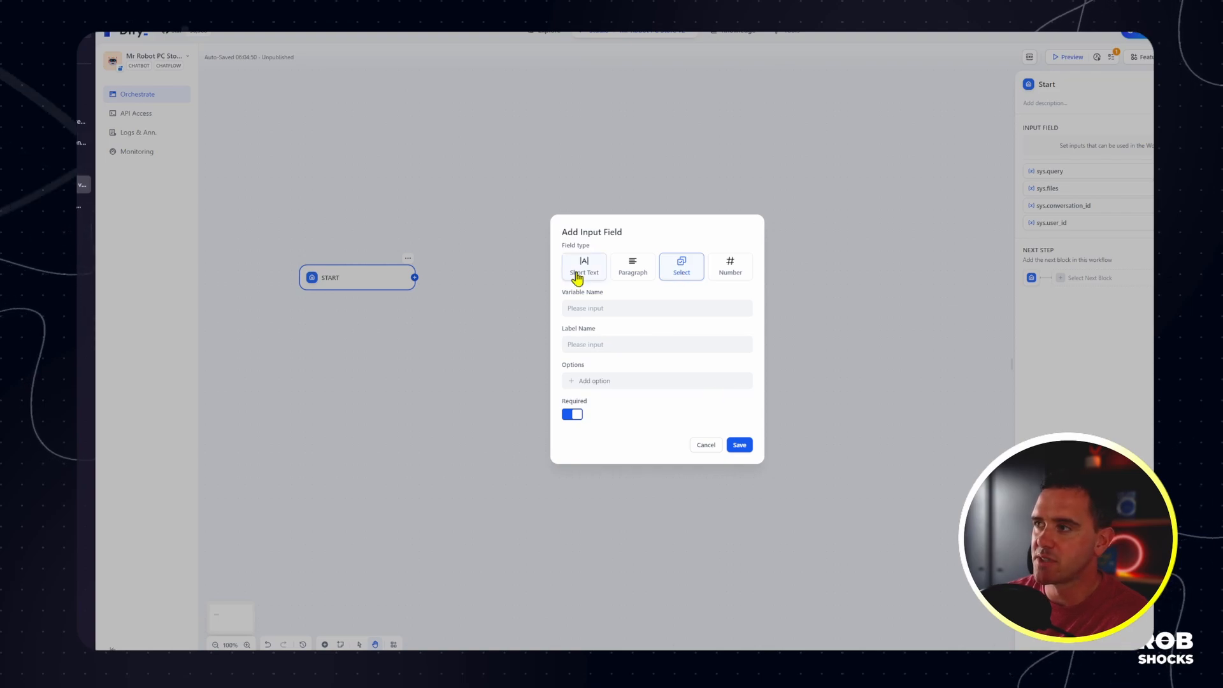
click(715, 446)
Step: Reposition the Start block and add a Question Classifier block connected after it
drag(369, 281, 355, 303)
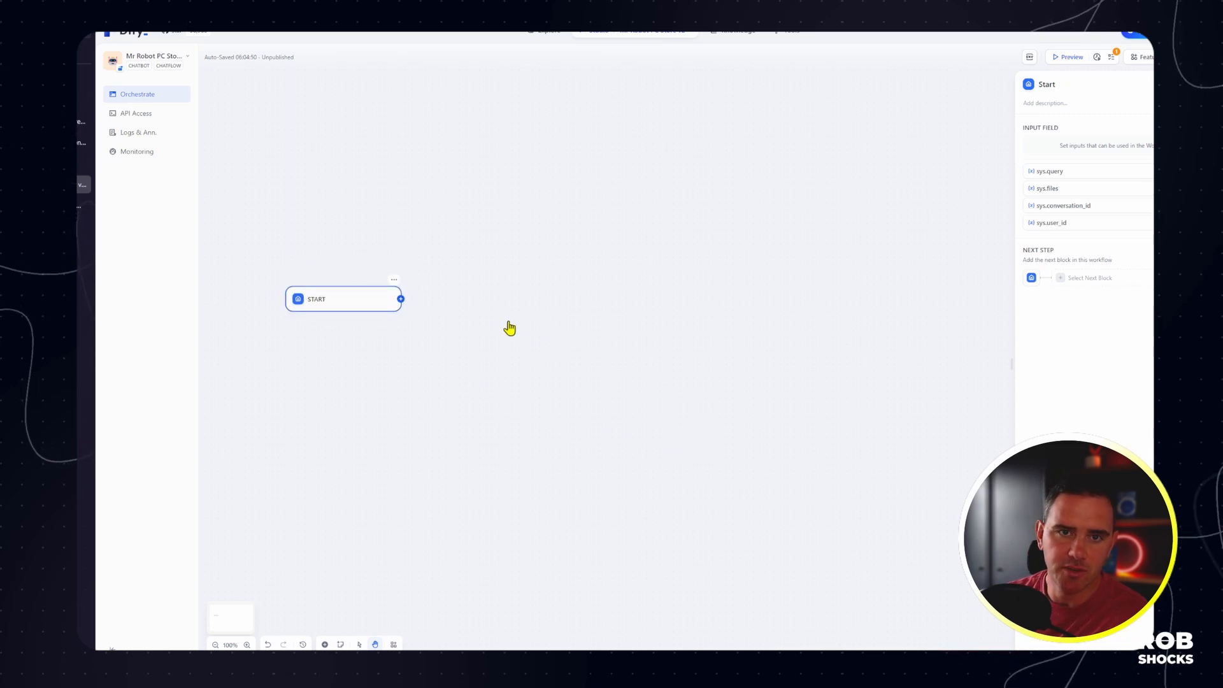
mouse_move(383, 300)
mouse_down()
mouse_move(366, 325)
mouse_move(386, 318)
mouse_up()
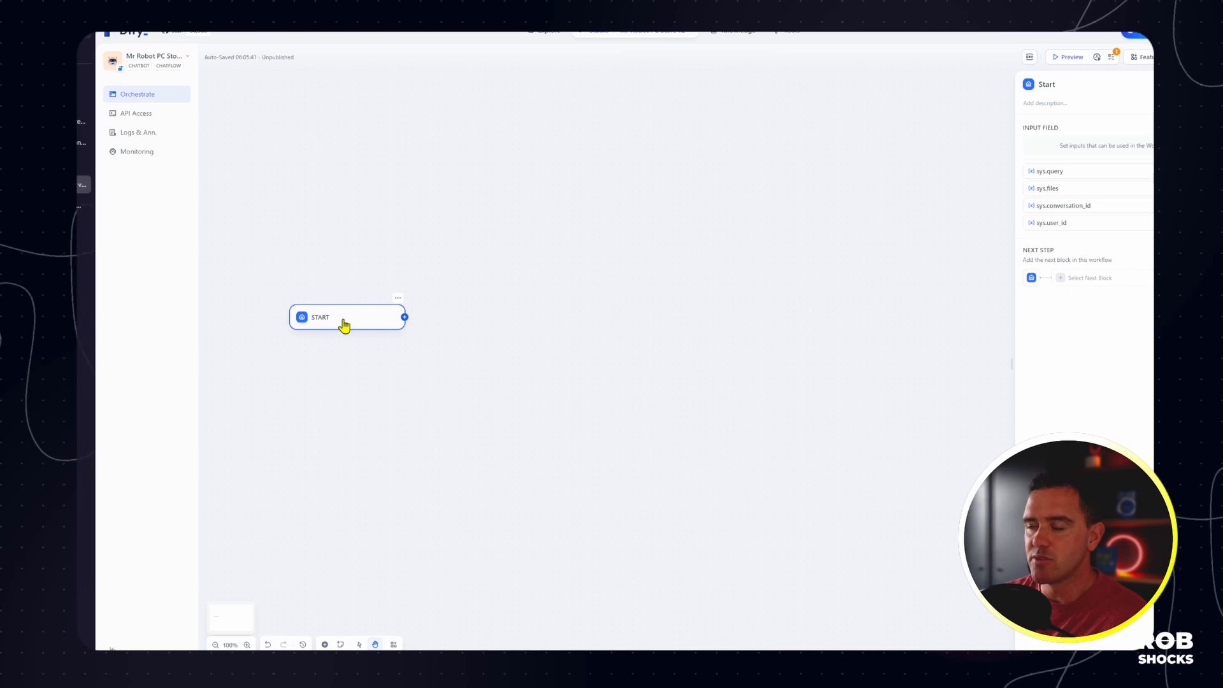
click(406, 317)
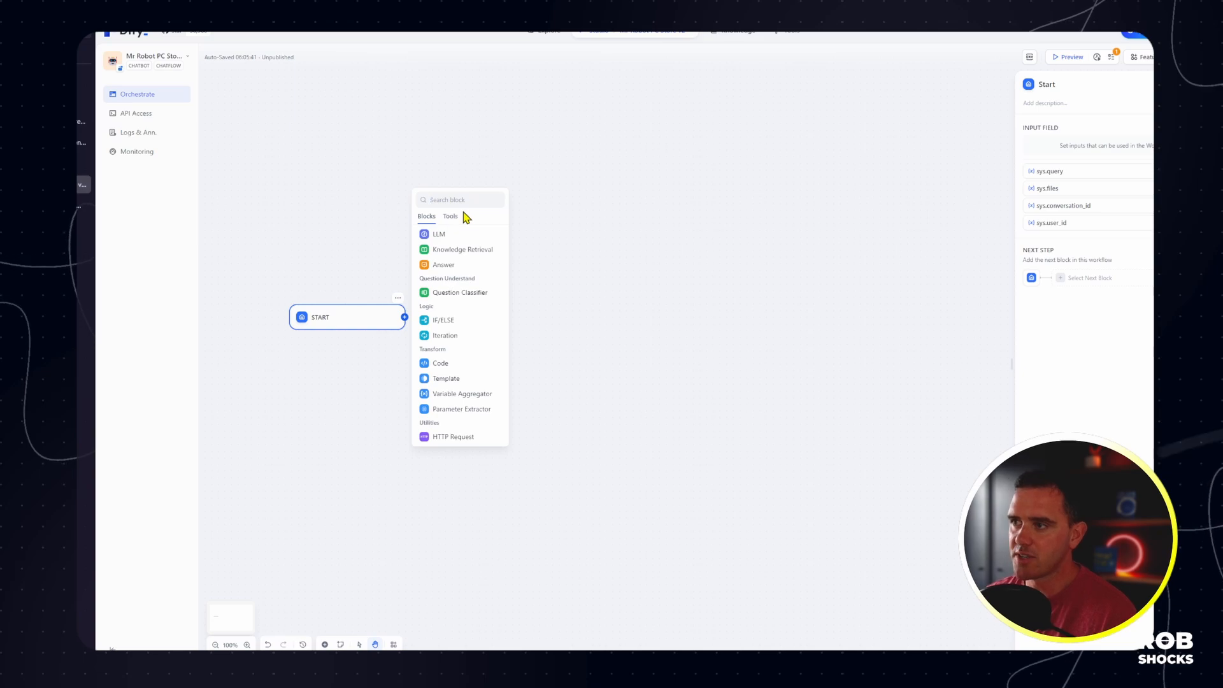
click(454, 295)
drag(491, 319, 507, 297)
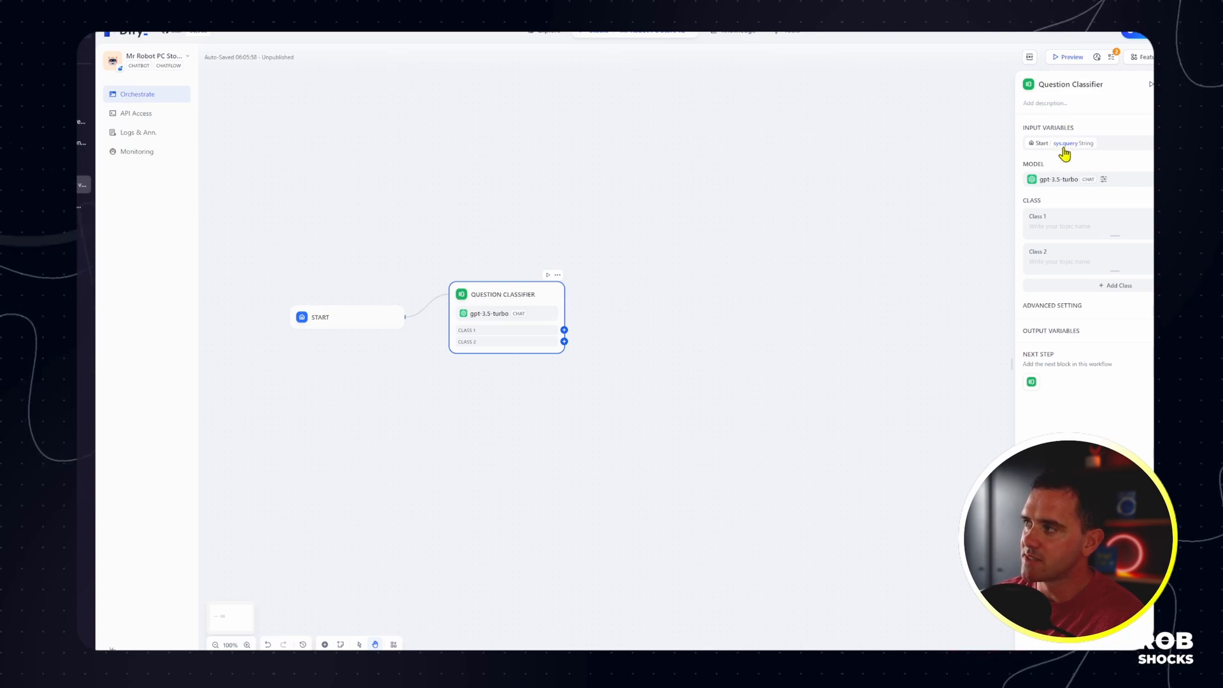
Step: Define three Question Classifier classes: "Questions about PC Hardware", "Questions about PC Software" and "Non PC related questions"
click(352, 328)
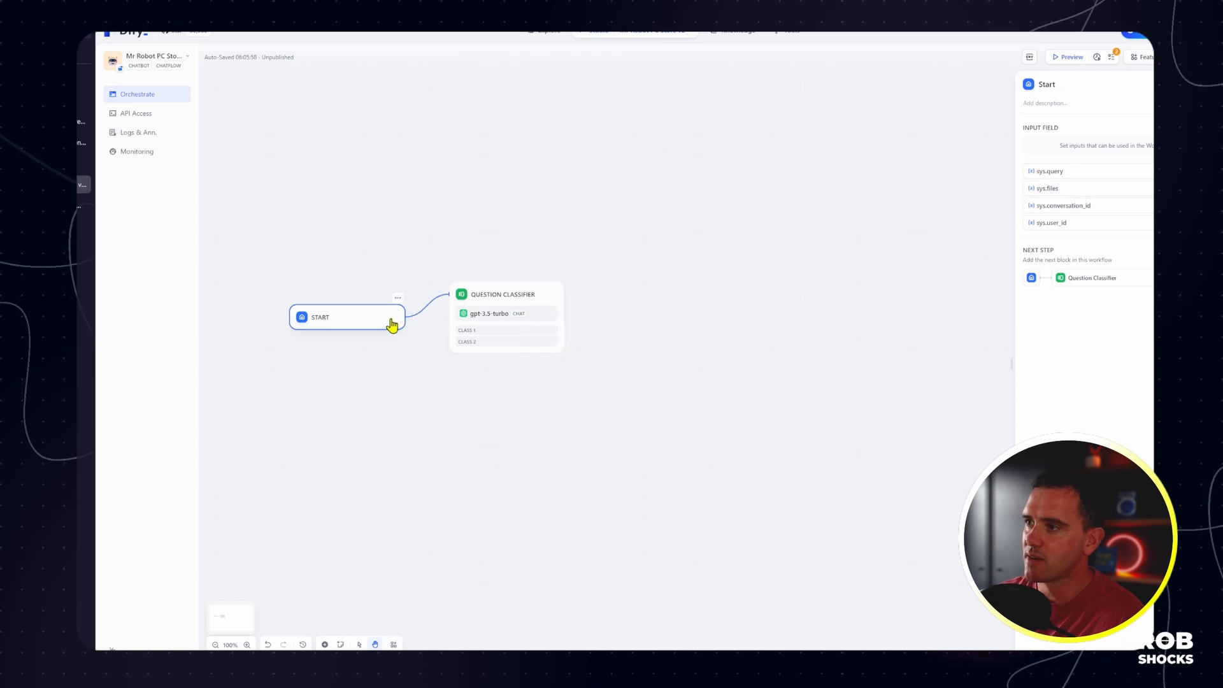
click(519, 295)
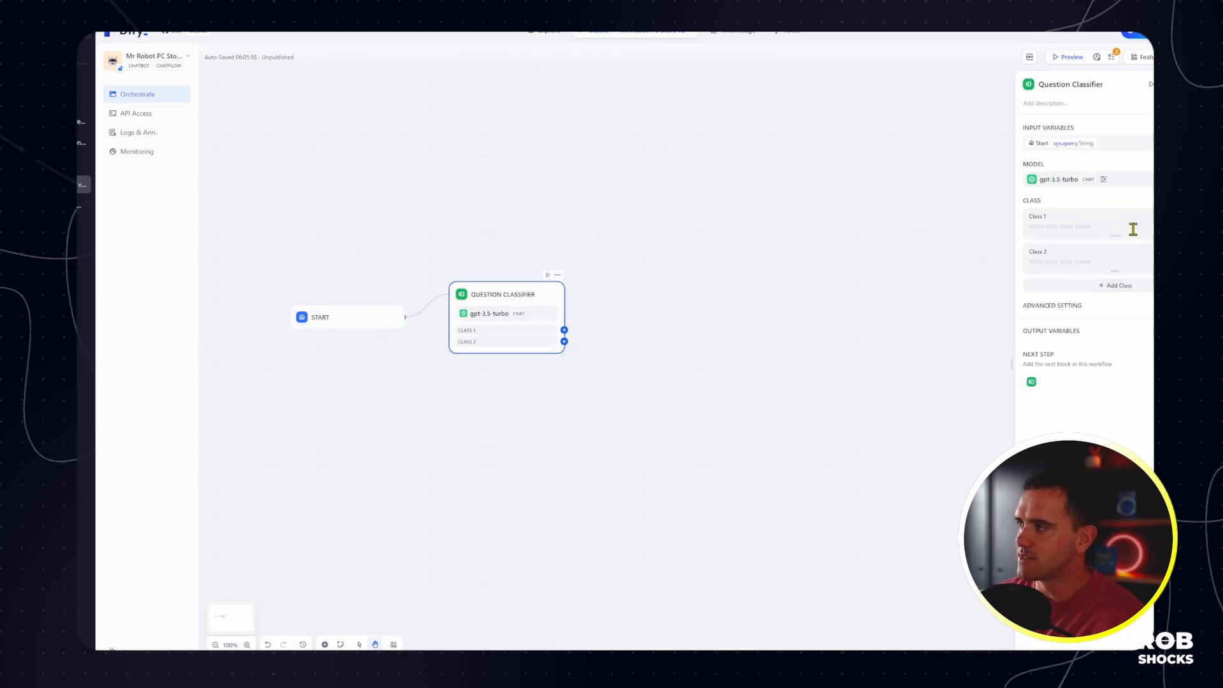
click(1081, 232)
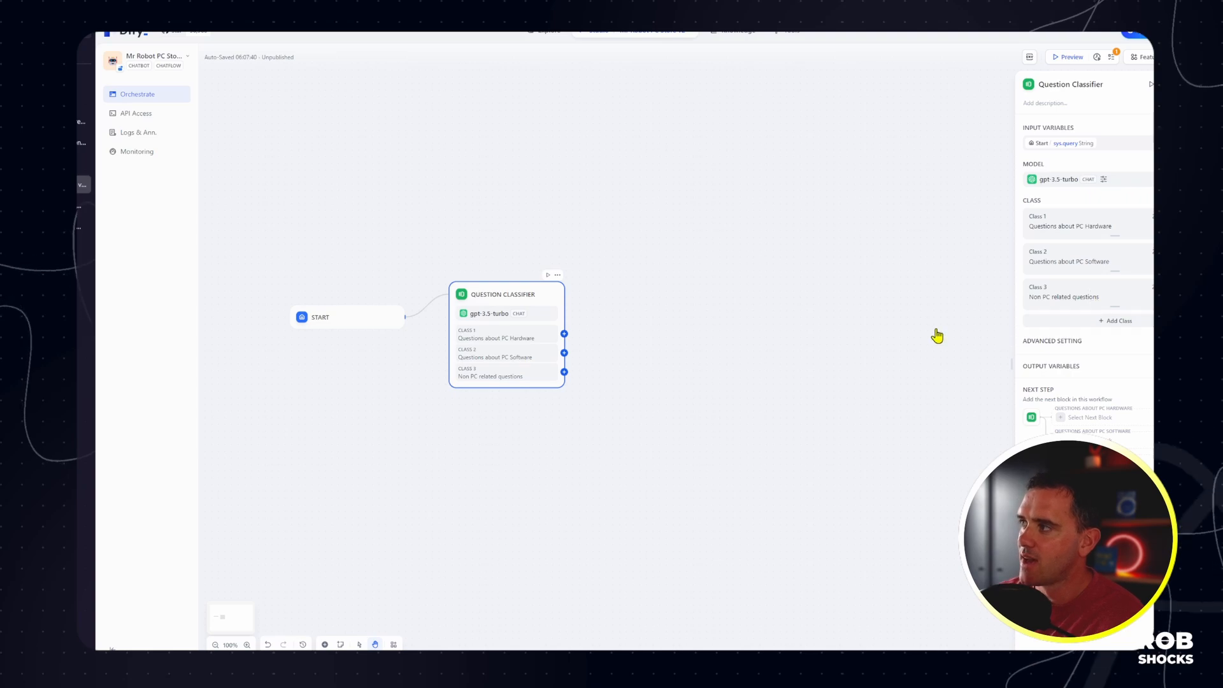
drag(529, 290, 525, 295)
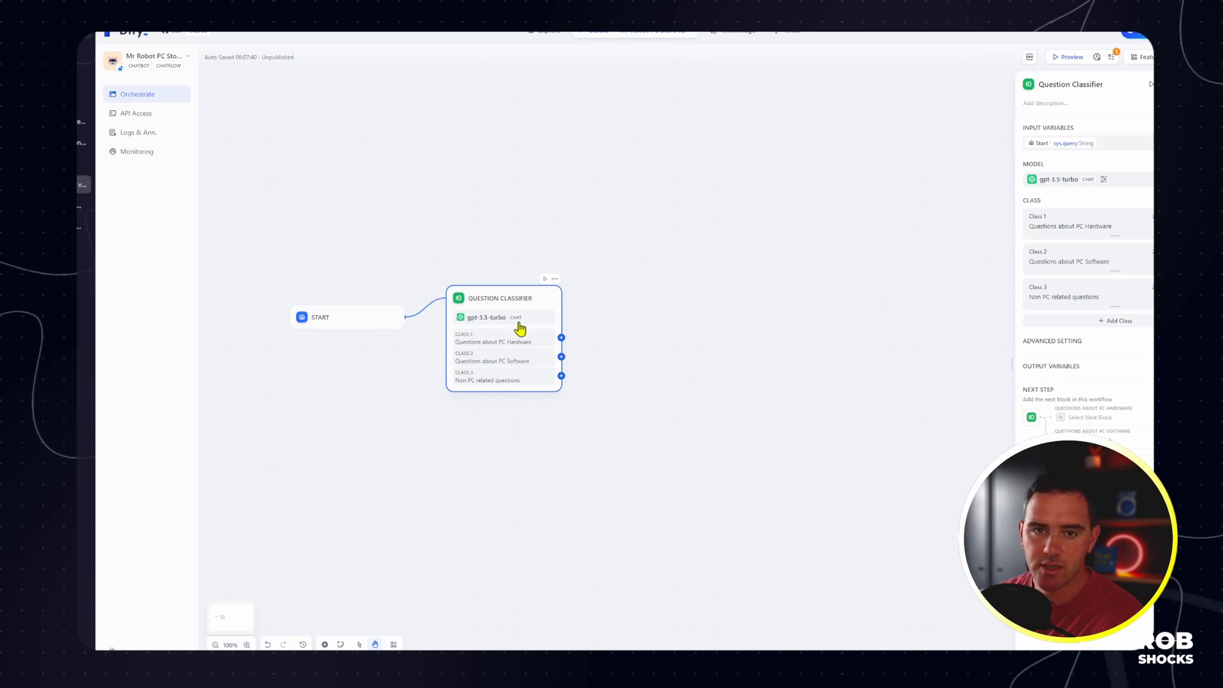
Step: Add a Knowledge Retrieval block to the PC Hardware class and give it the first computer_hardware knowledge base listed
click(561, 337)
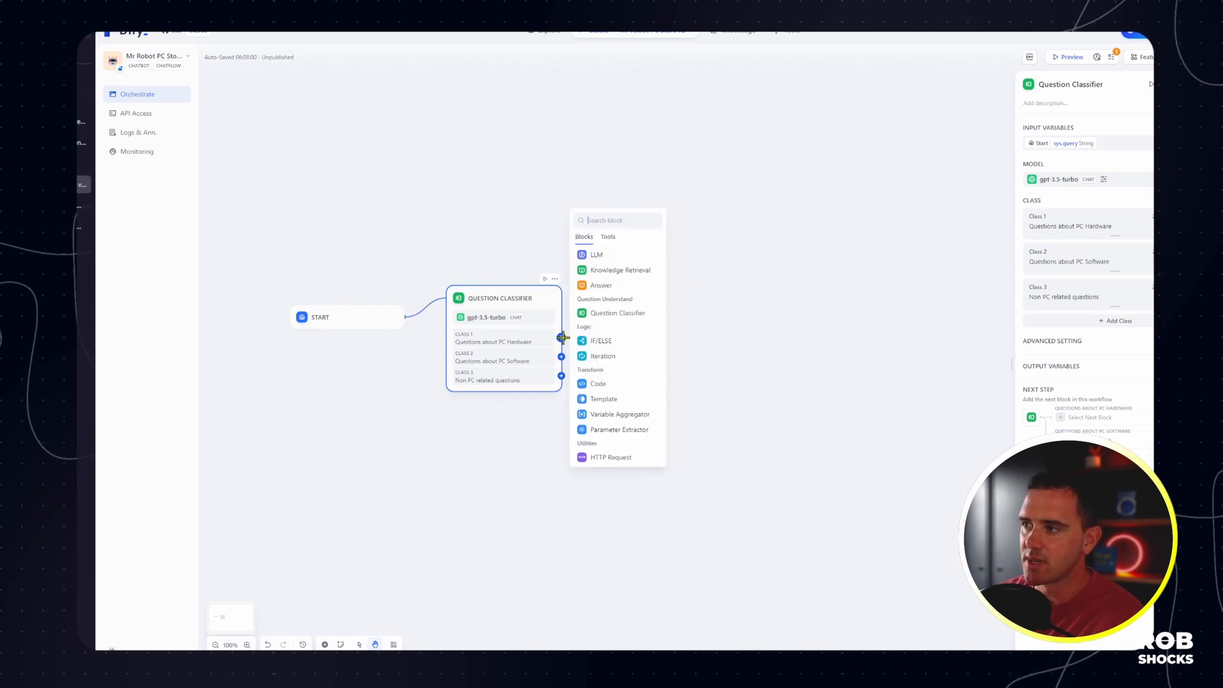
click(613, 272)
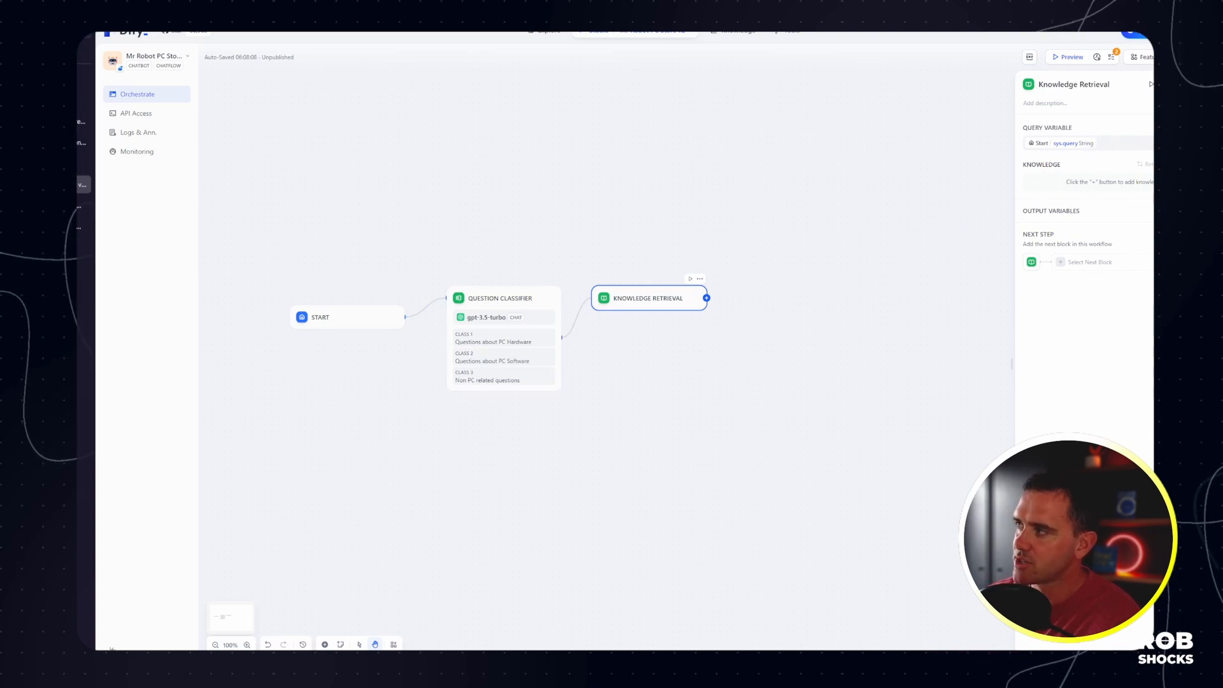
click(1202, 165)
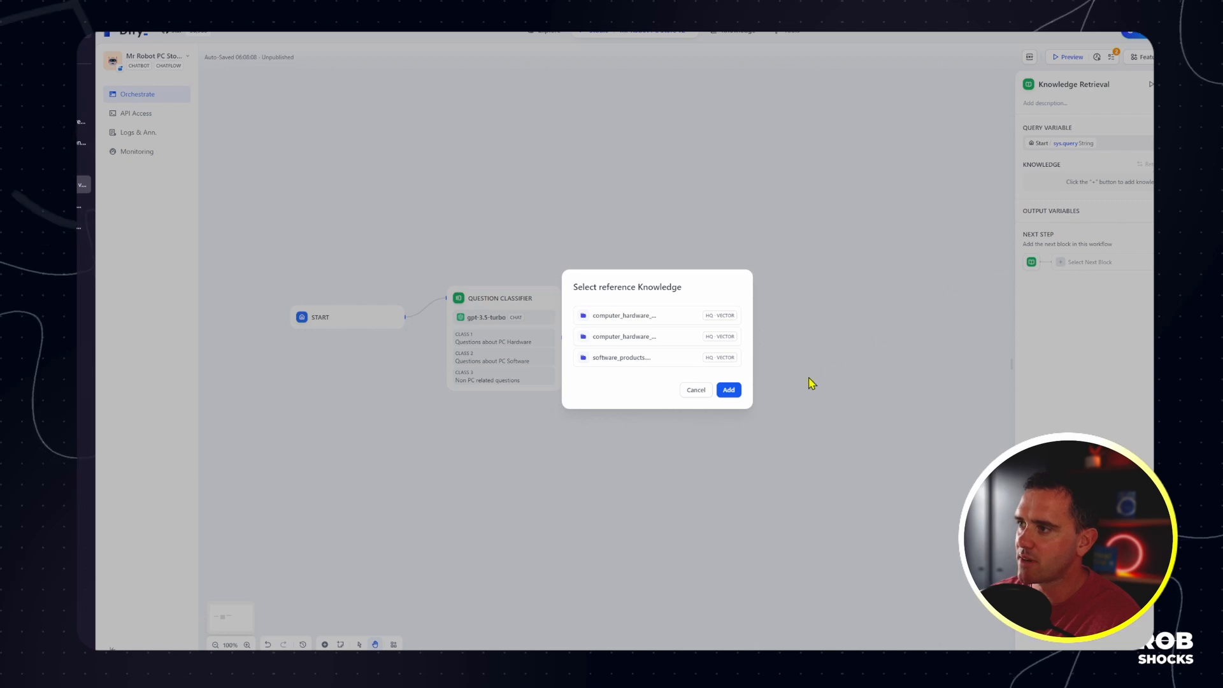
click(668, 321)
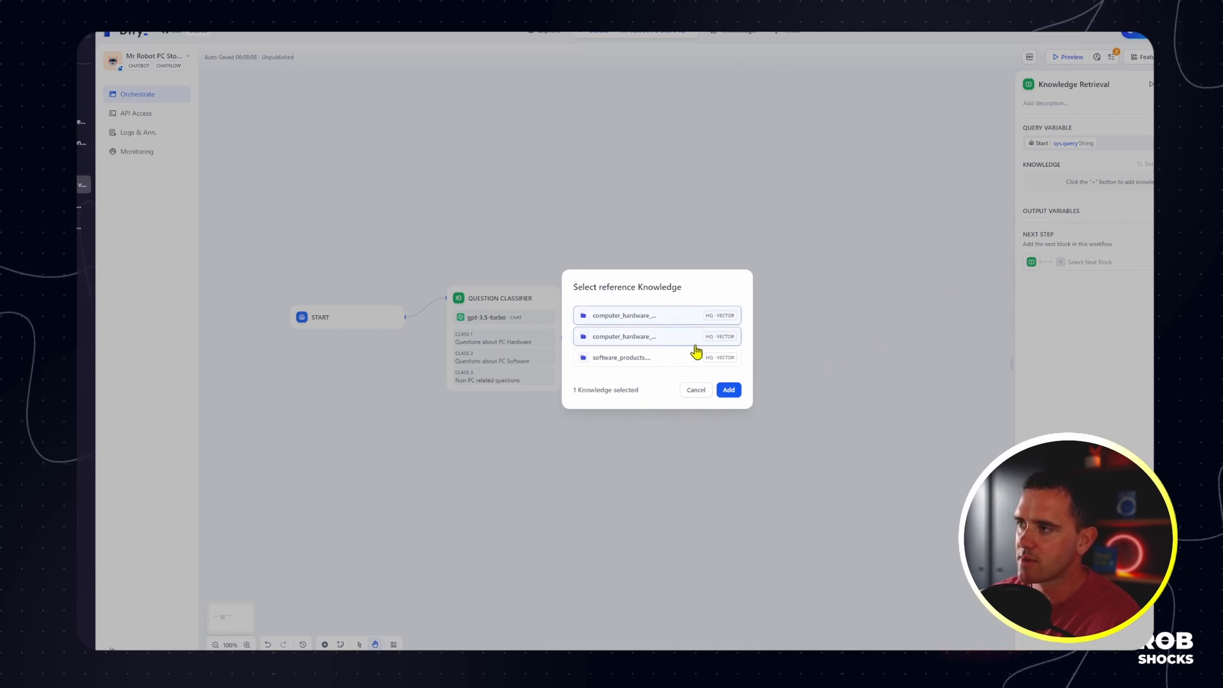
click(728, 391)
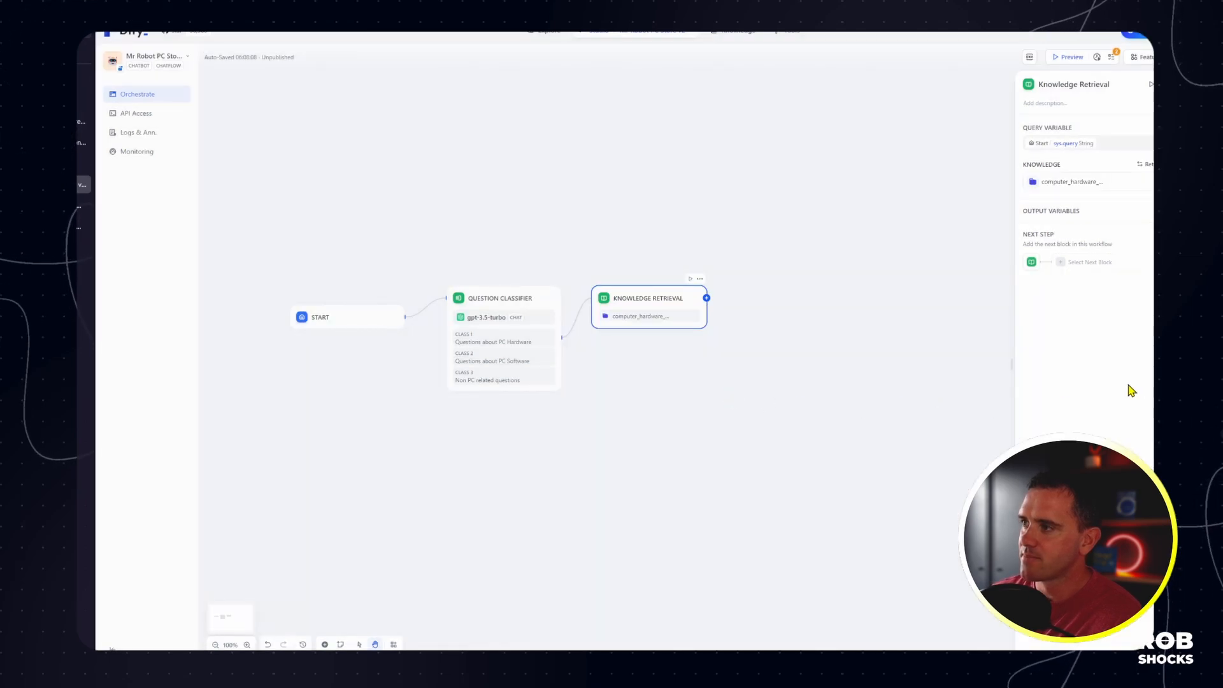
Step: Duplicate the Knowledge Retrieval block and connect the copy to the classifier's PC Software class
right_click(655, 307)
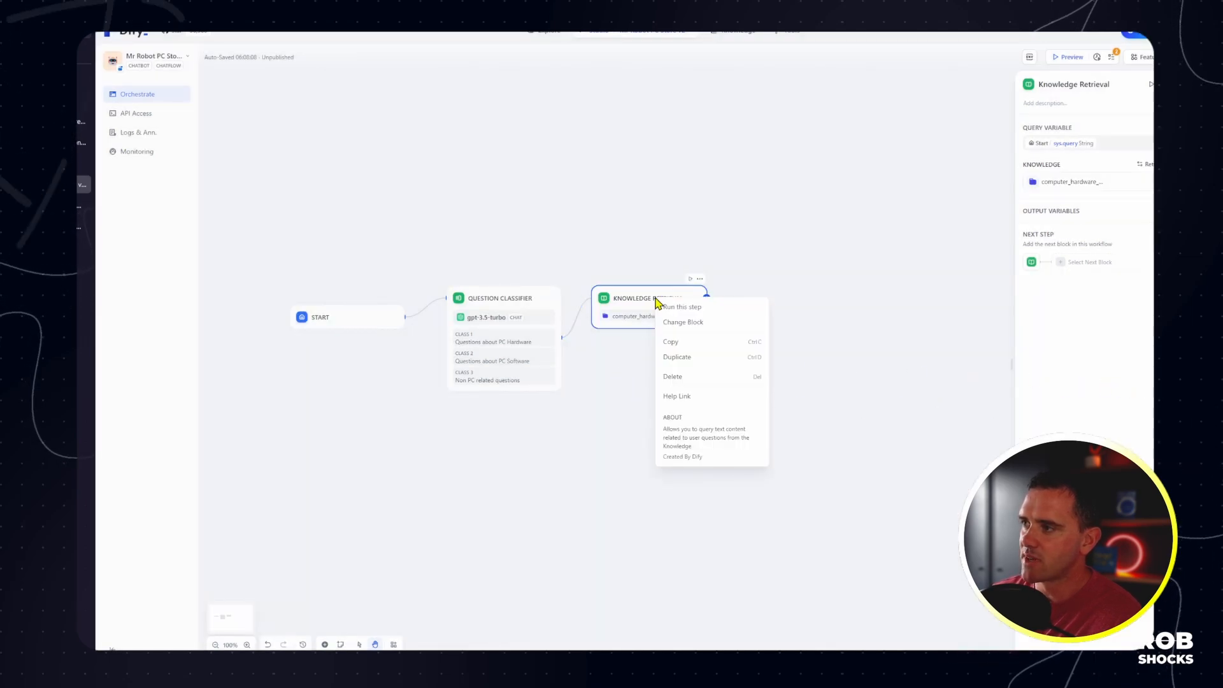
click(683, 358)
drag(739, 367, 560, 356)
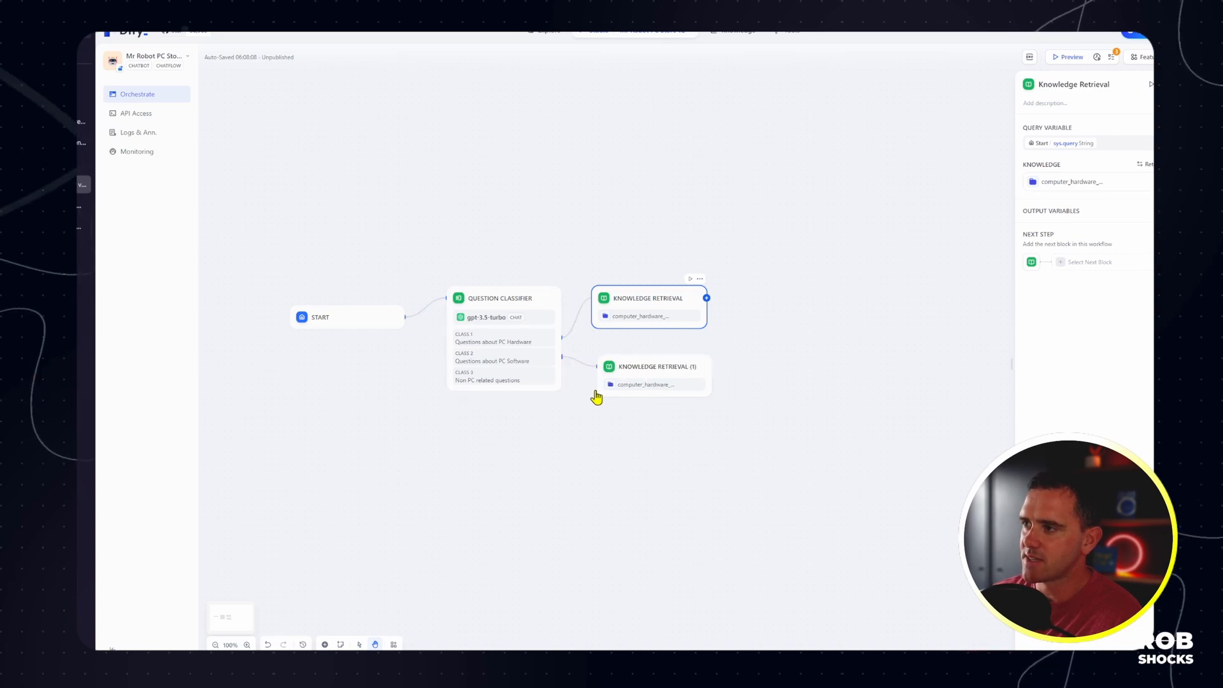
Step: Replace the hardware knowledge in the duplicated Knowledge Retrieval block with the software_products knowledge base
click(665, 386)
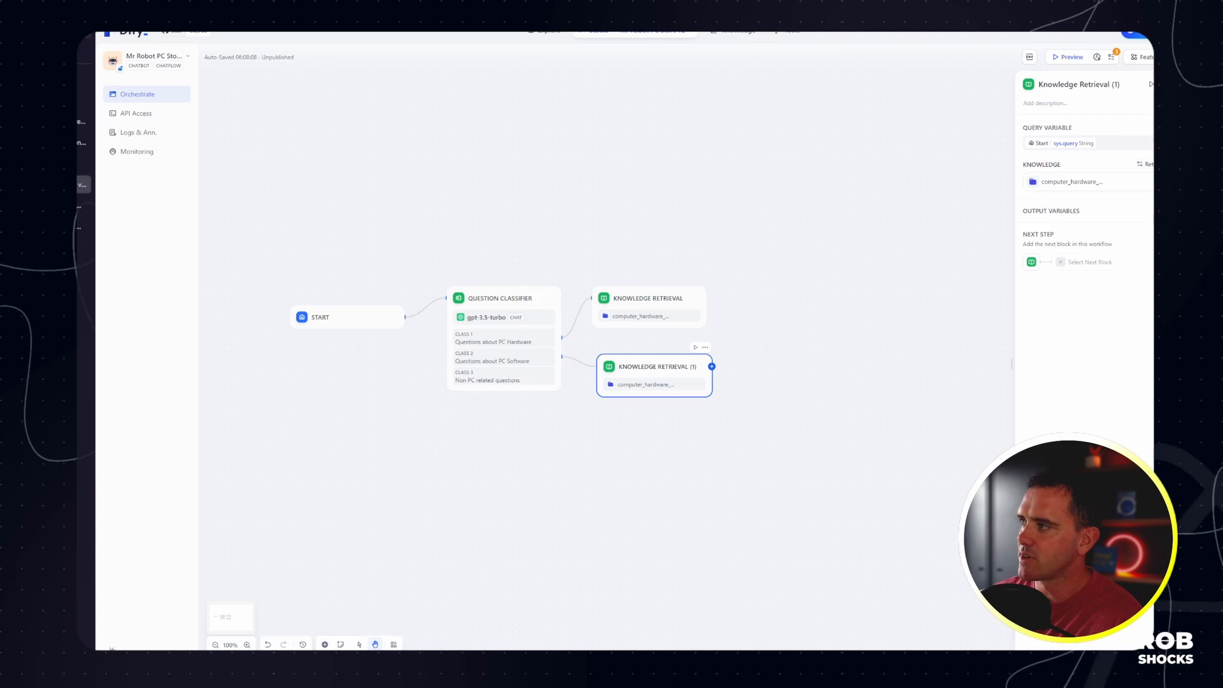
click(1200, 182)
click(1203, 164)
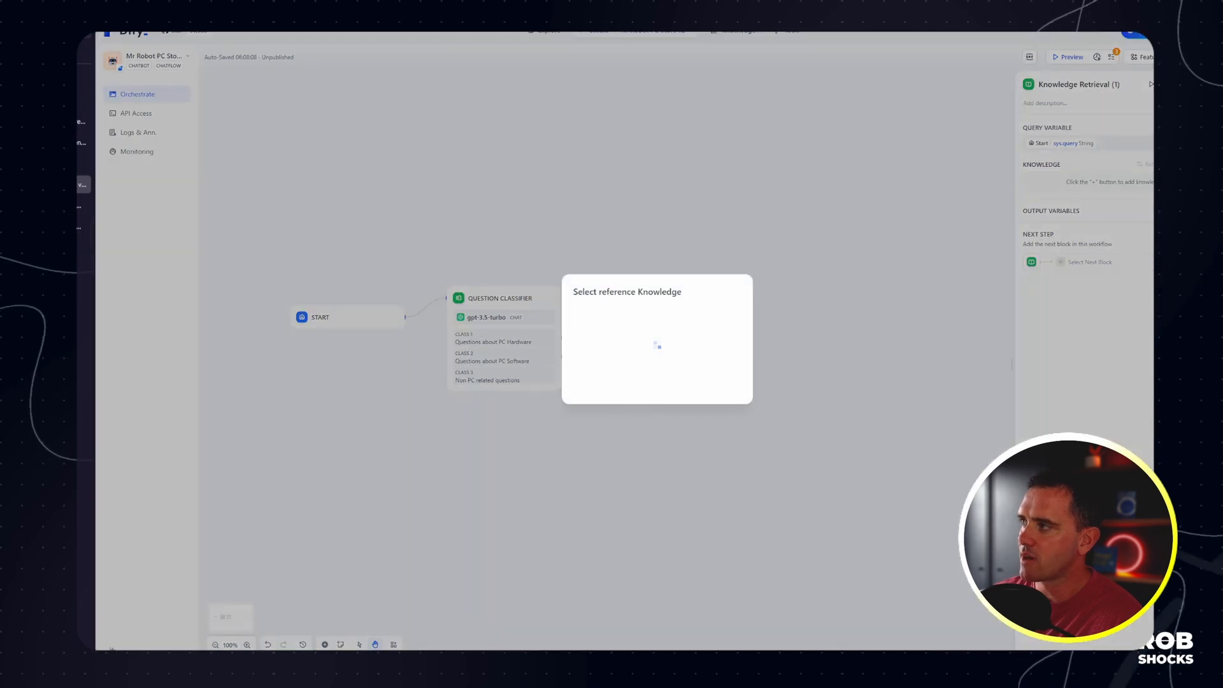
click(640, 360)
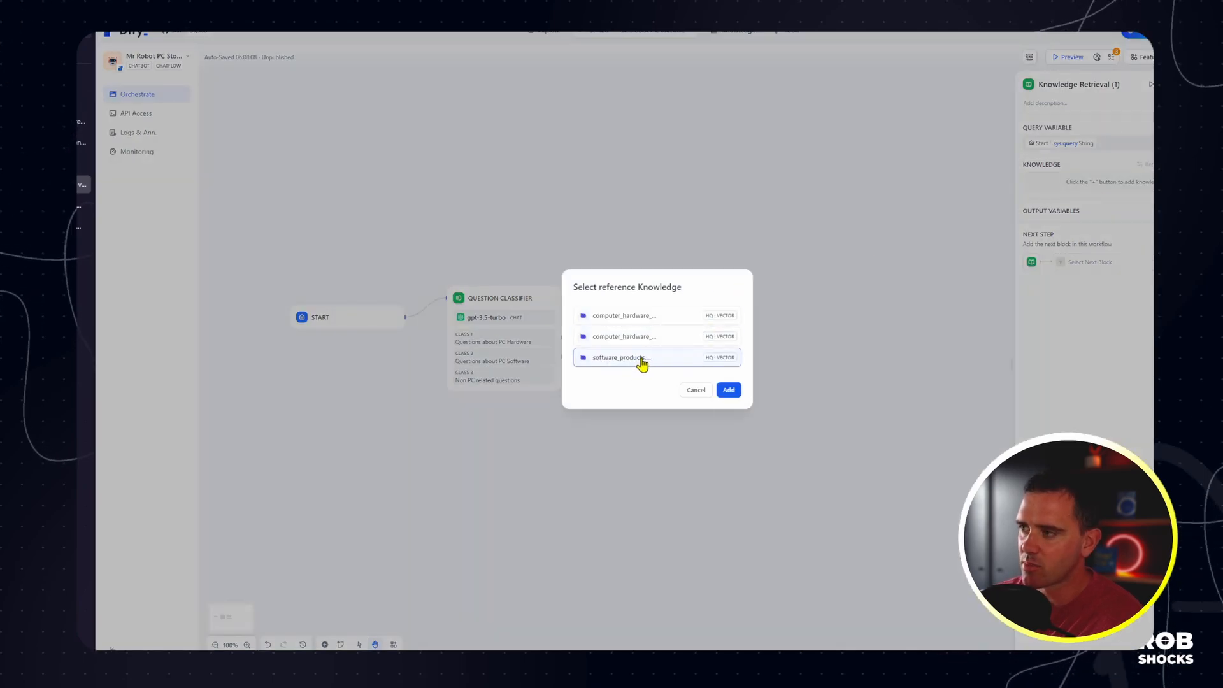
click(729, 392)
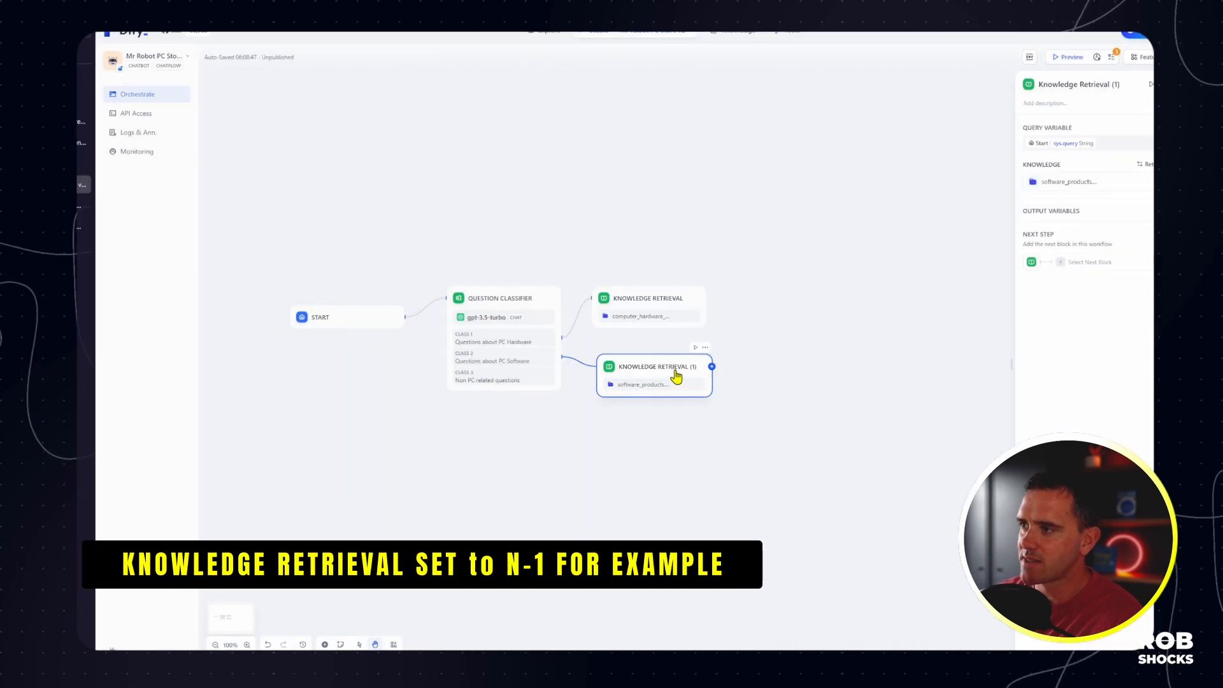
Step: Add an Answer block to the Non PC class reading "Sorry I can only handle questions related to building and purchasing for a PC"
click(561, 377)
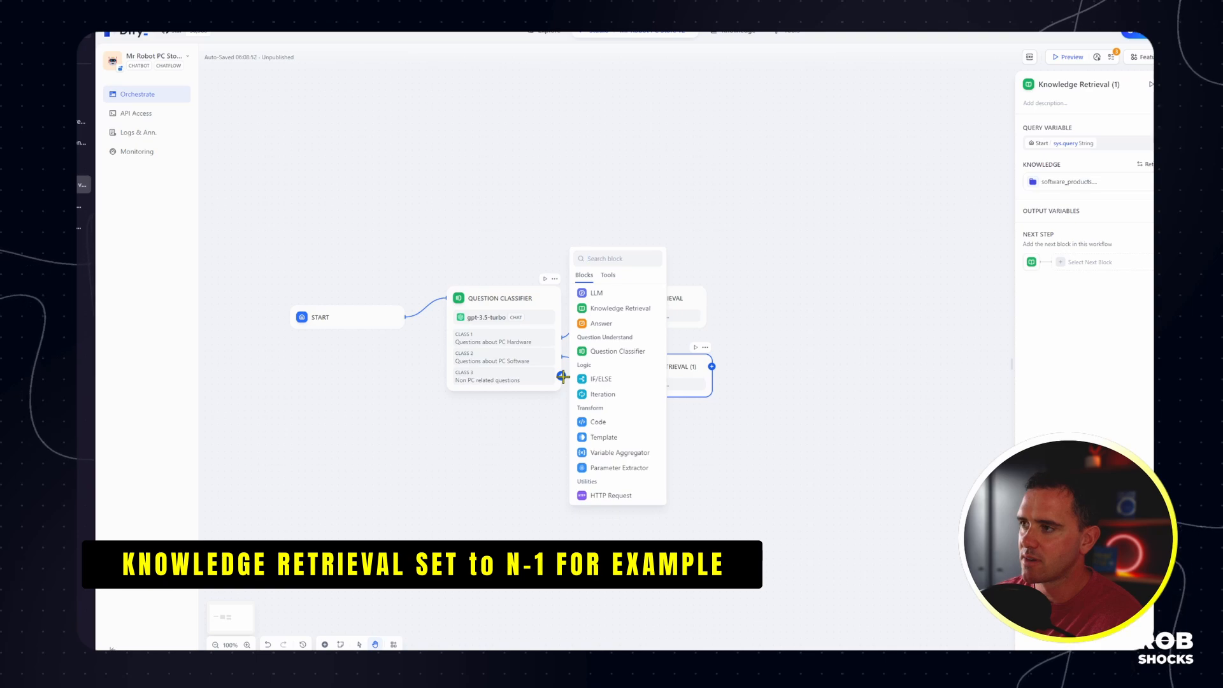
click(602, 329)
click(1098, 148)
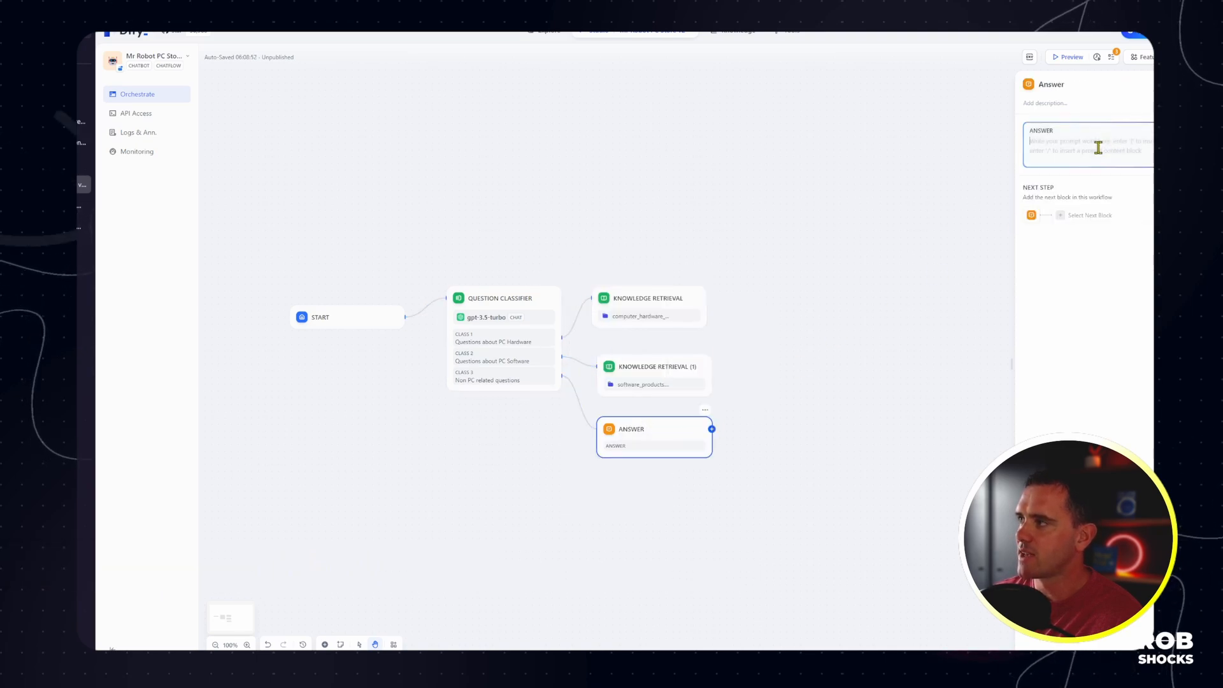
text(Sorry I)
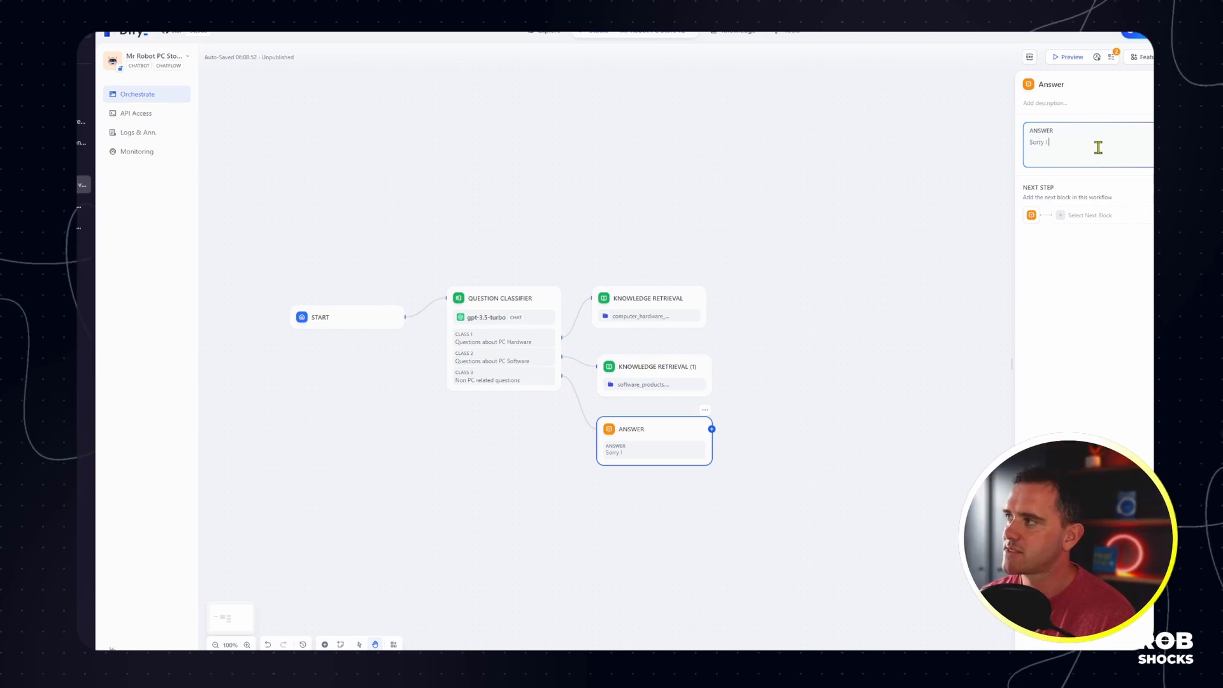
text( can only handle questions)
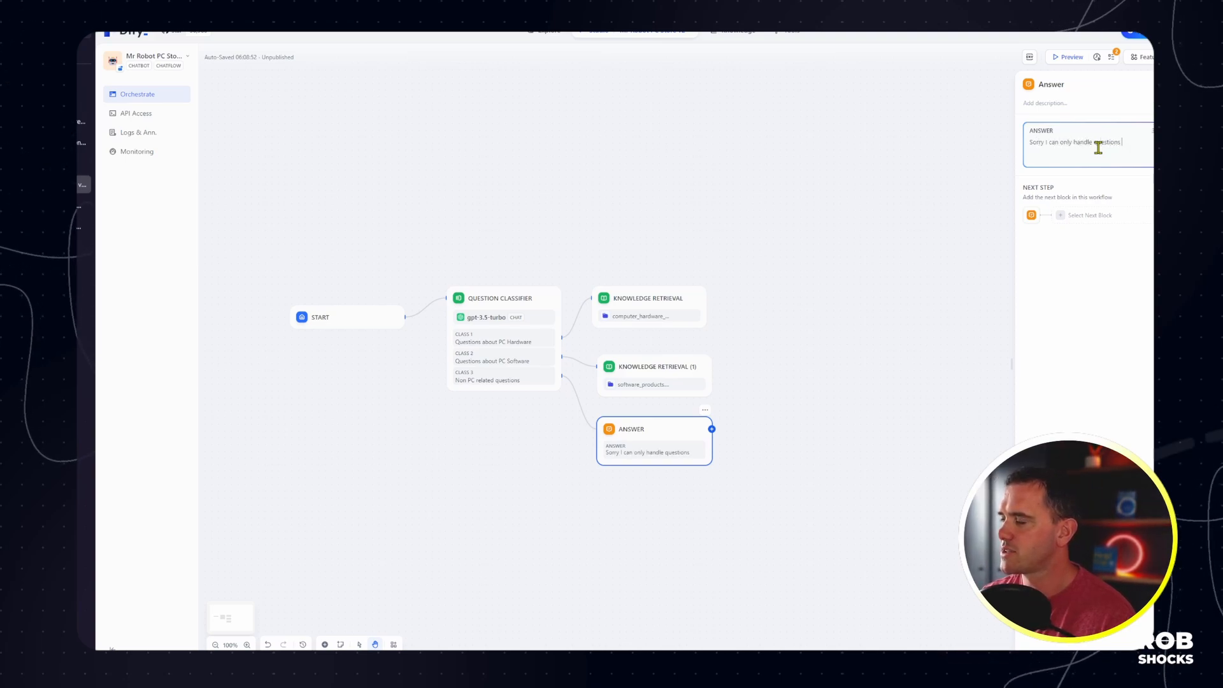
text( related to b)
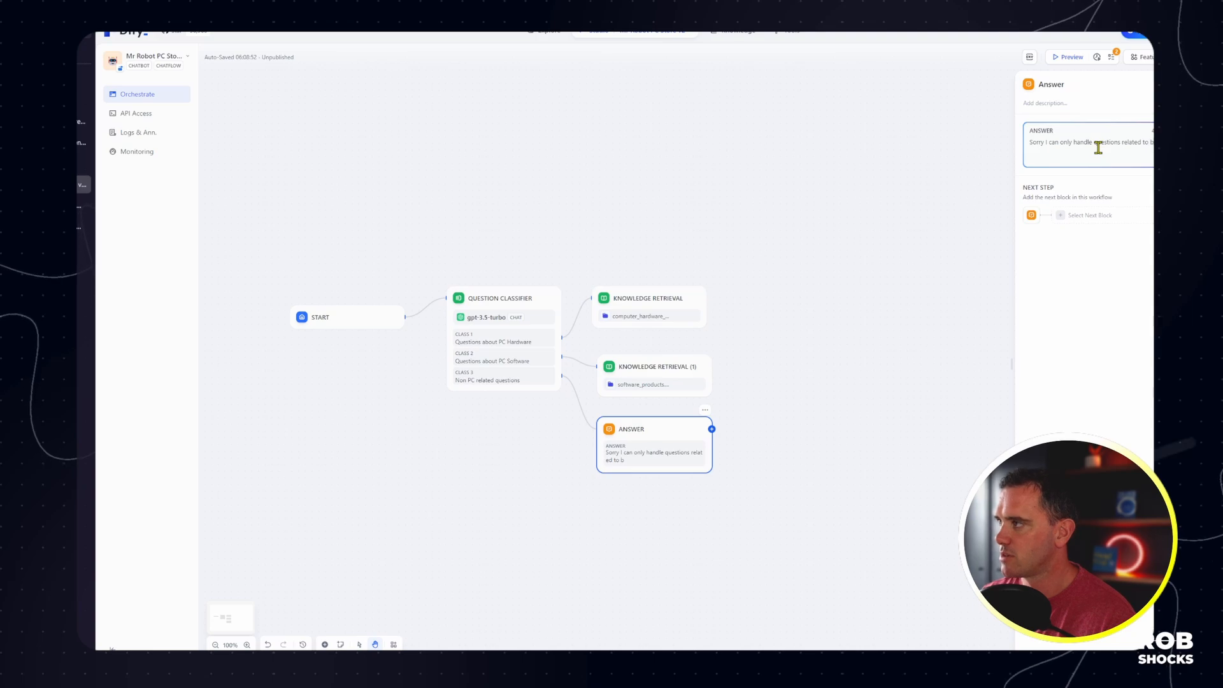
text(uilding and purc)
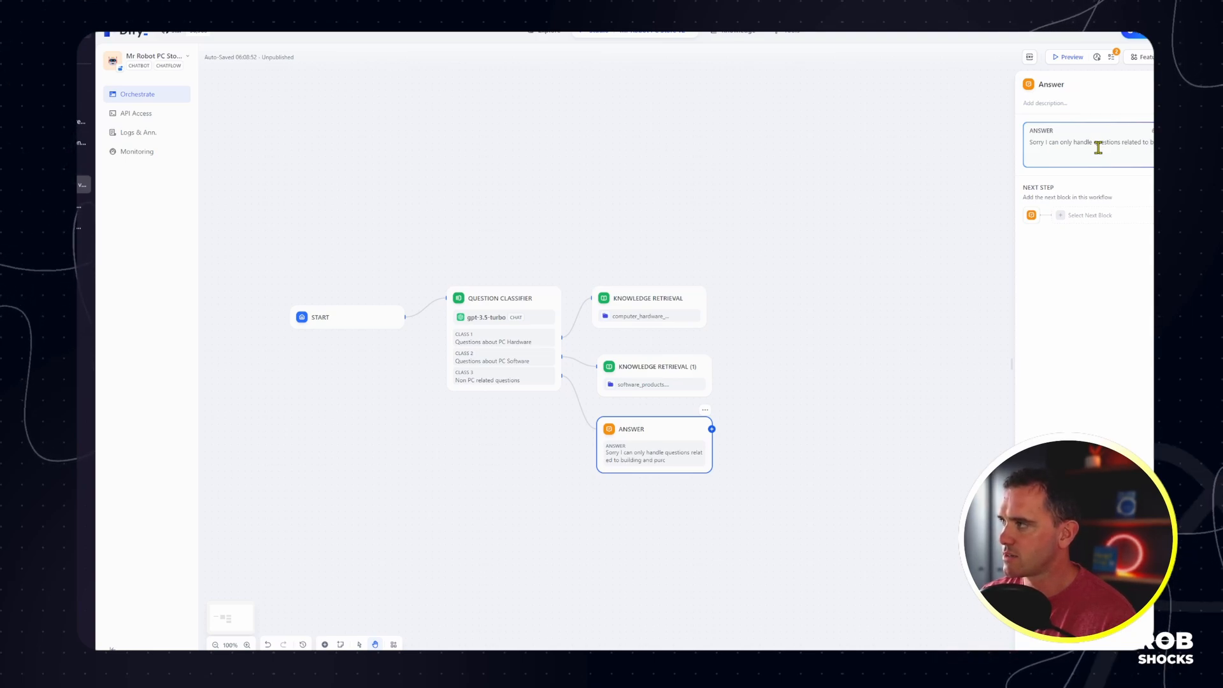
text(hasing for A)
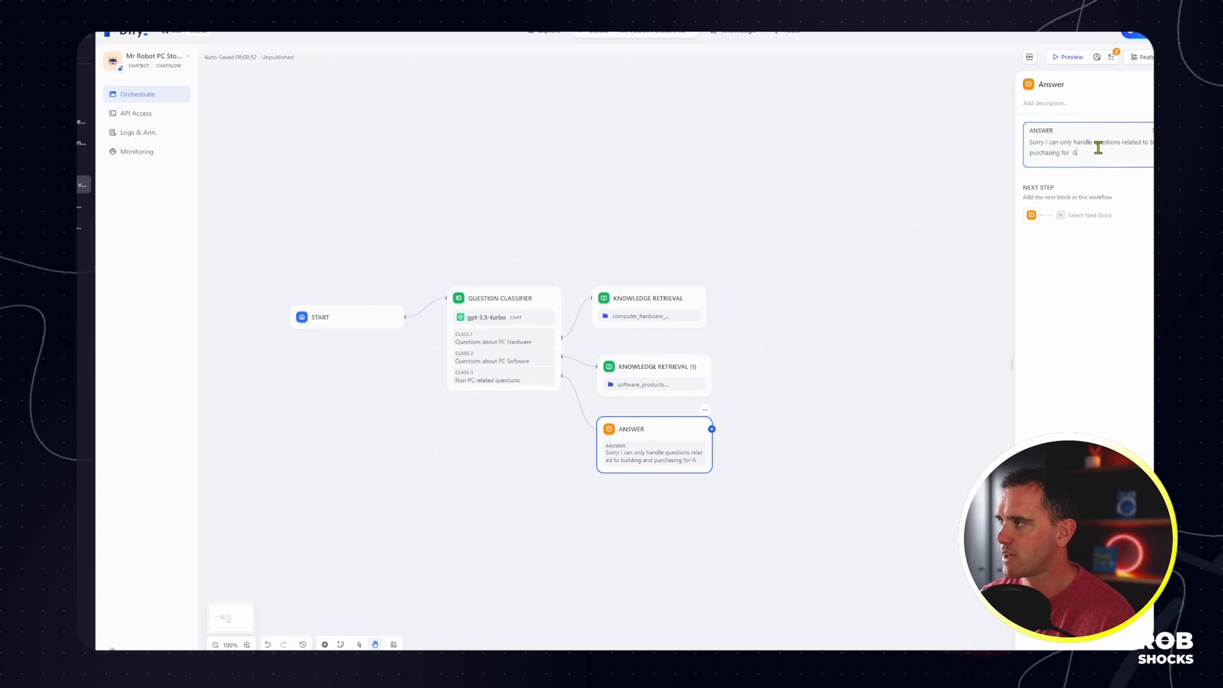
text( PC)
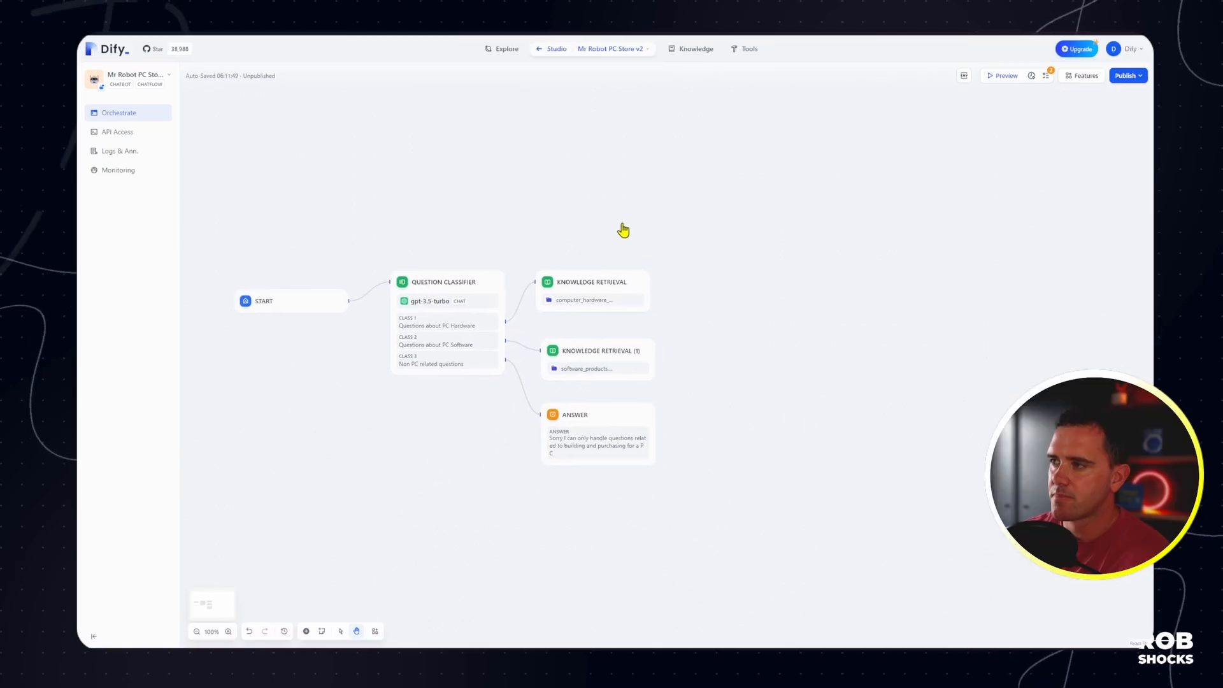
Step: Add an LLM block after each of the two Knowledge Retrieval blocks and open the hardware branch's LLM settings
drag(622, 231, 600, 200)
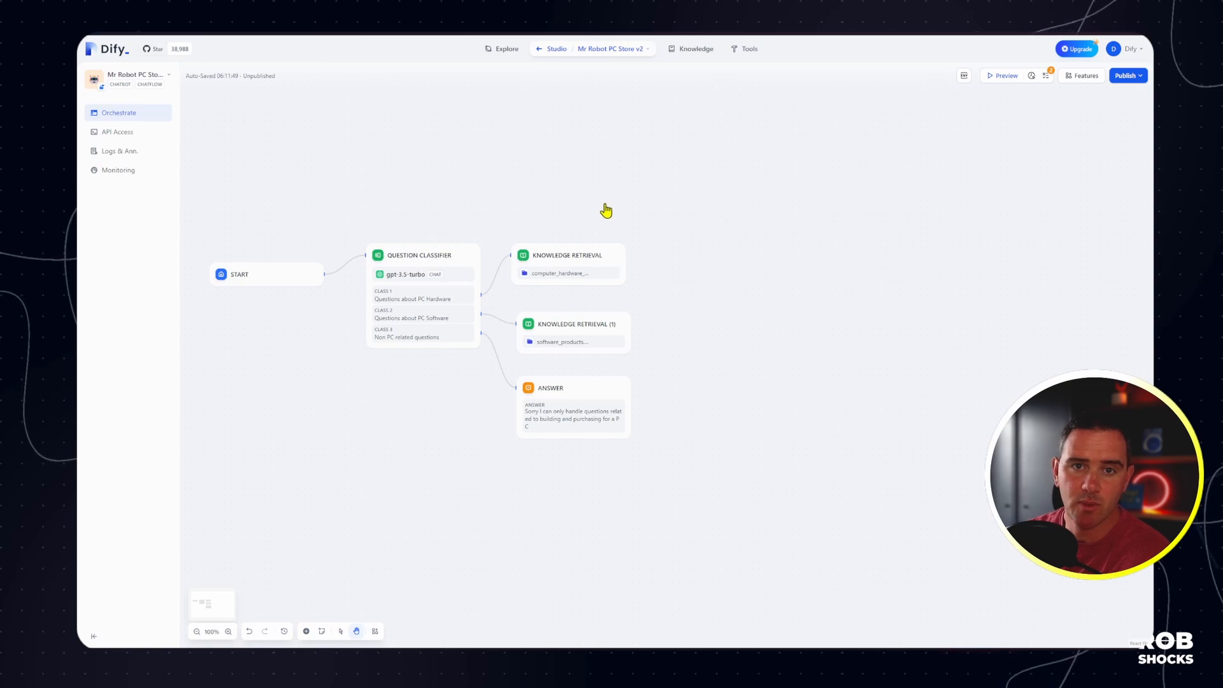
click(626, 255)
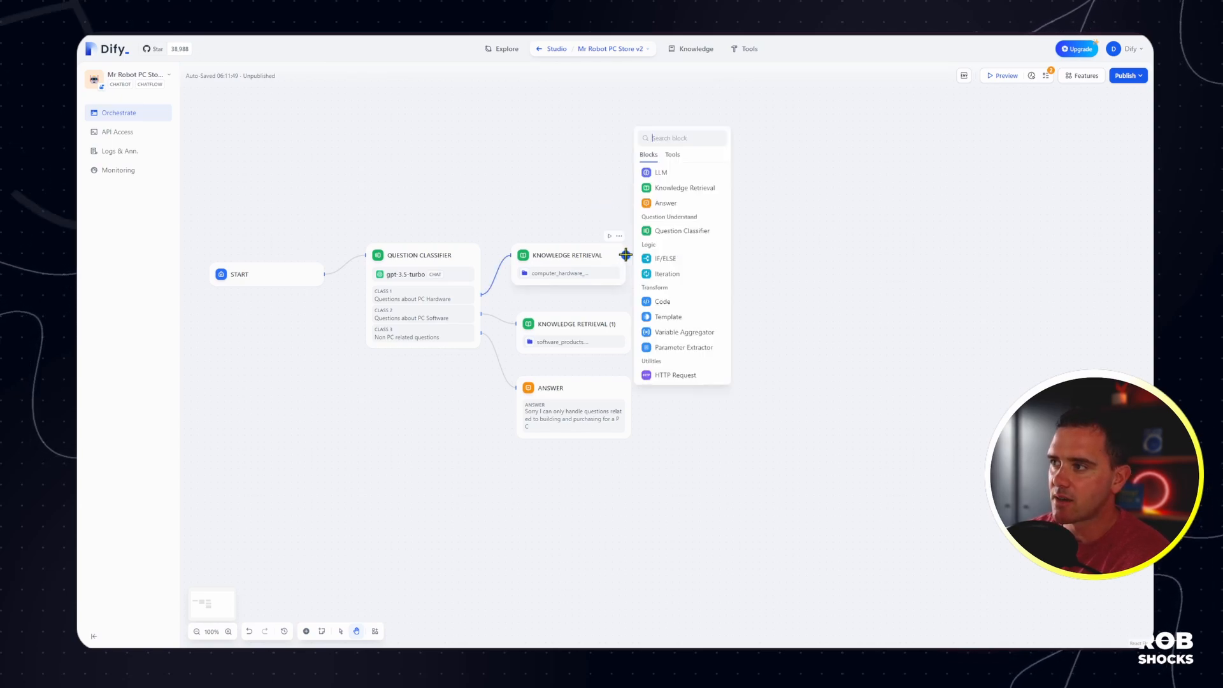
click(656, 170)
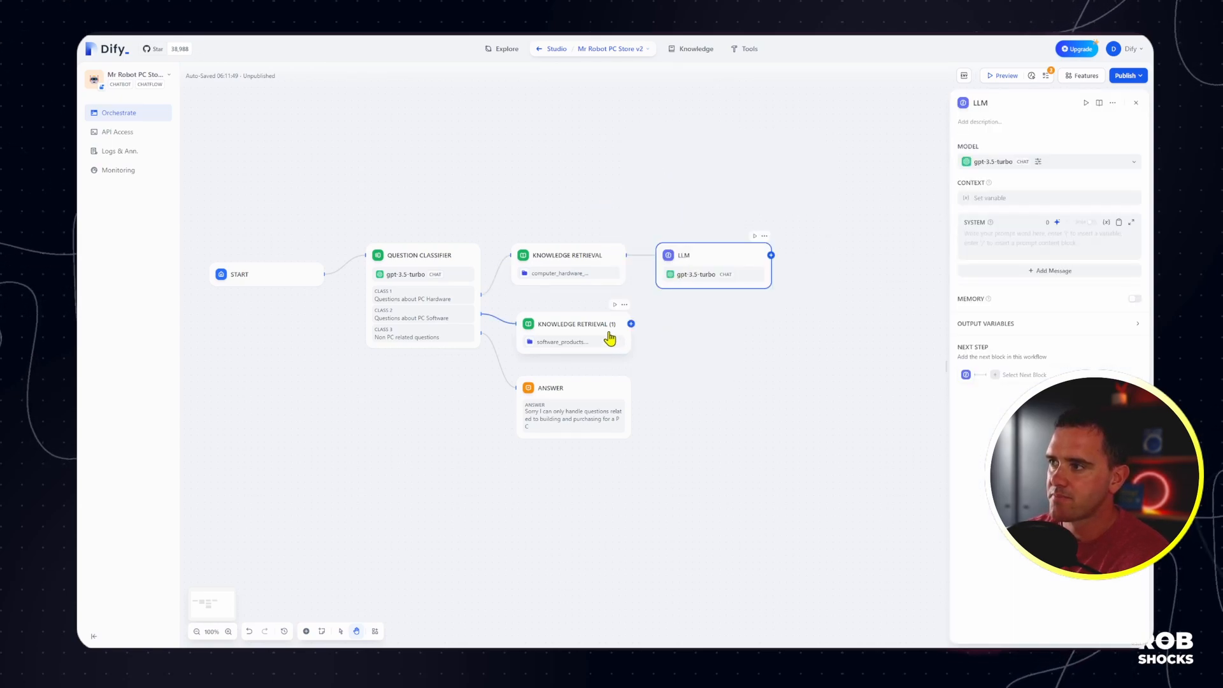
click(631, 325)
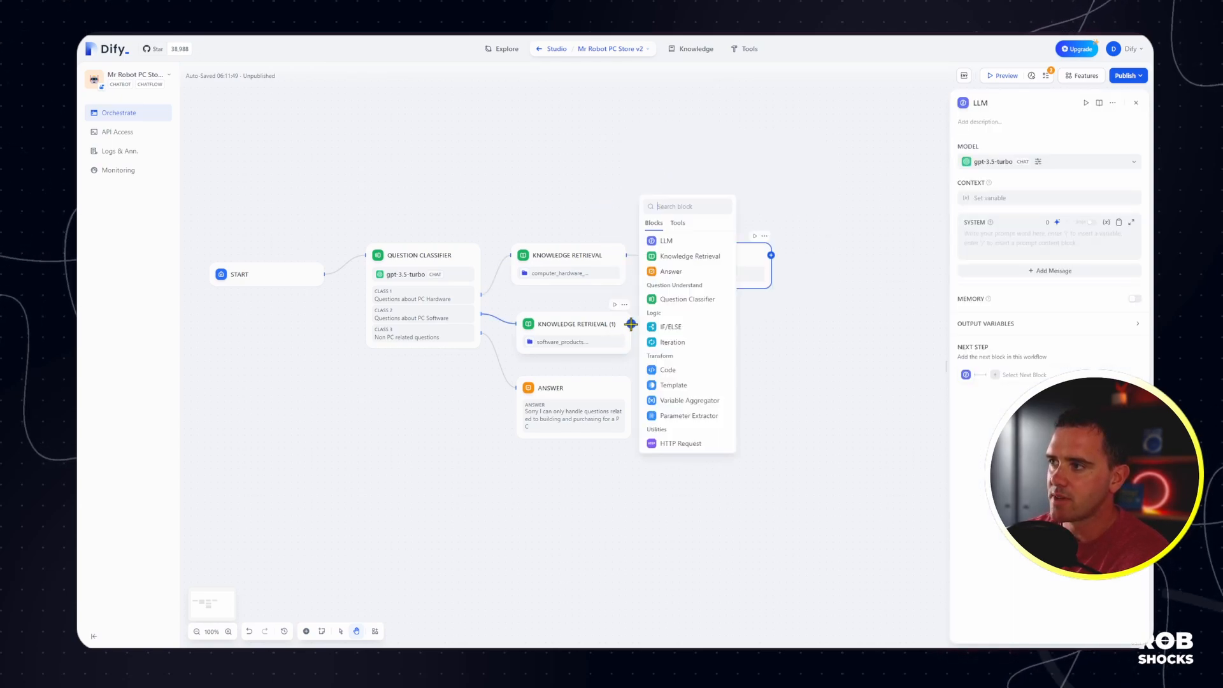
click(670, 239)
click(719, 263)
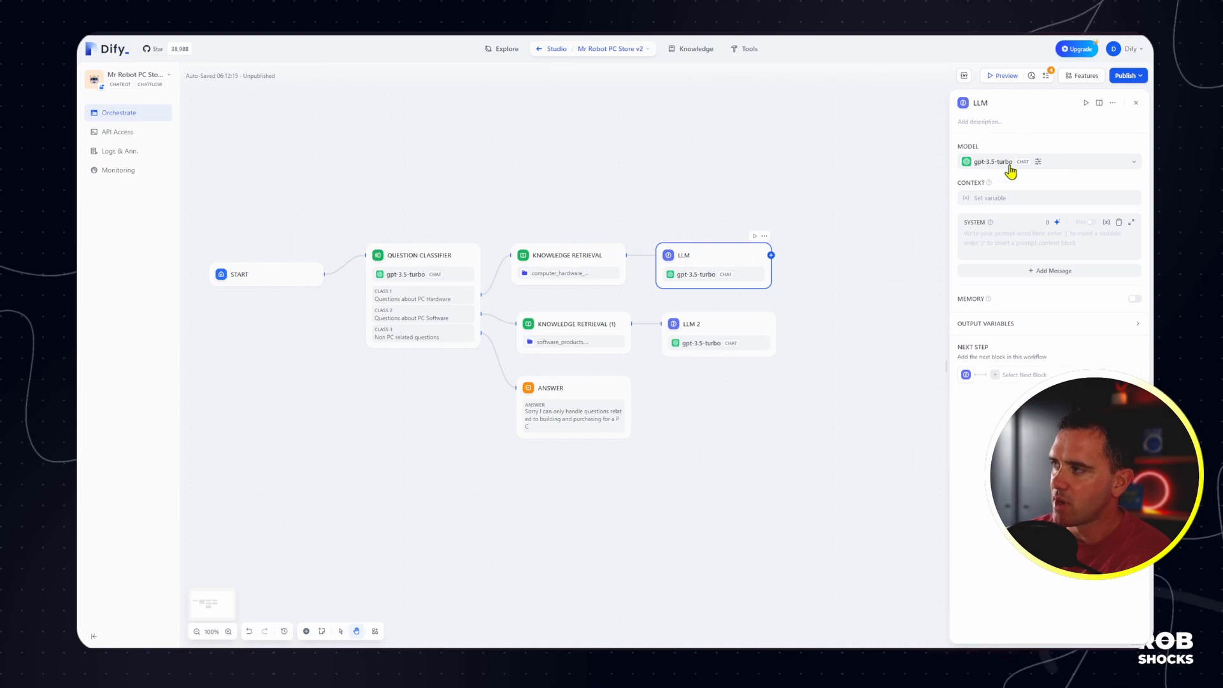
Step: Set the hardware LLM's context to the Knowledge Retrieval result and add a system prompt telling it to use the knowledge inside <context></context> XML tags
click(990, 200)
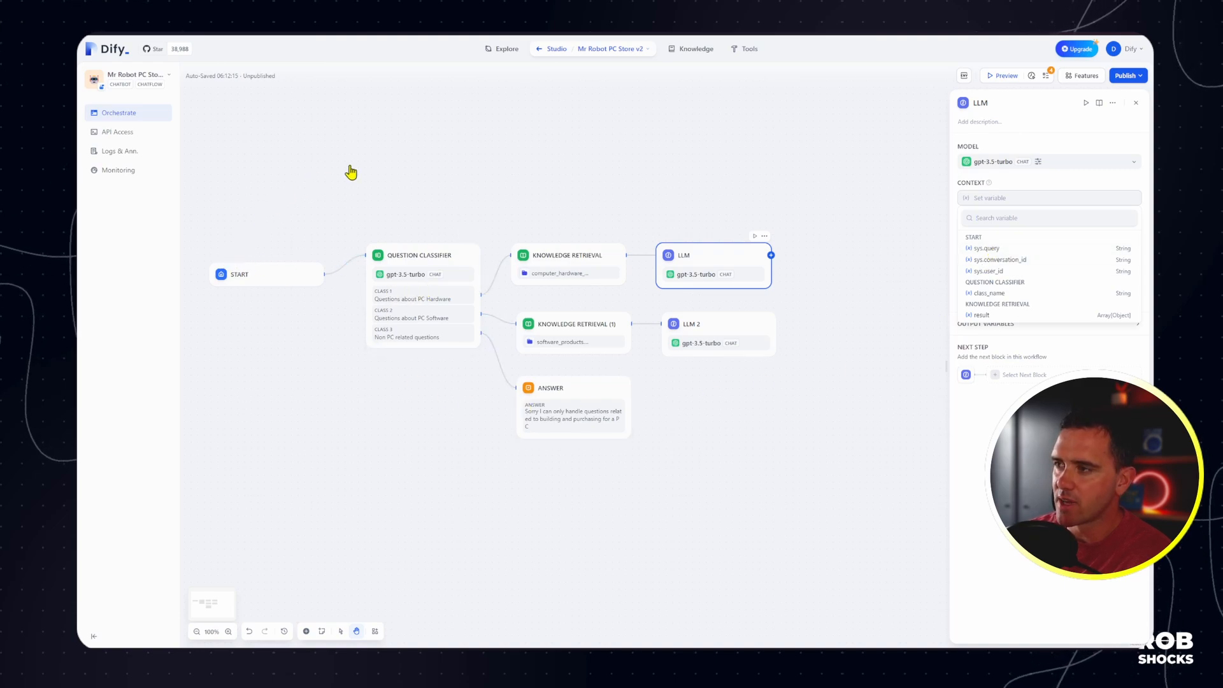
click(982, 315)
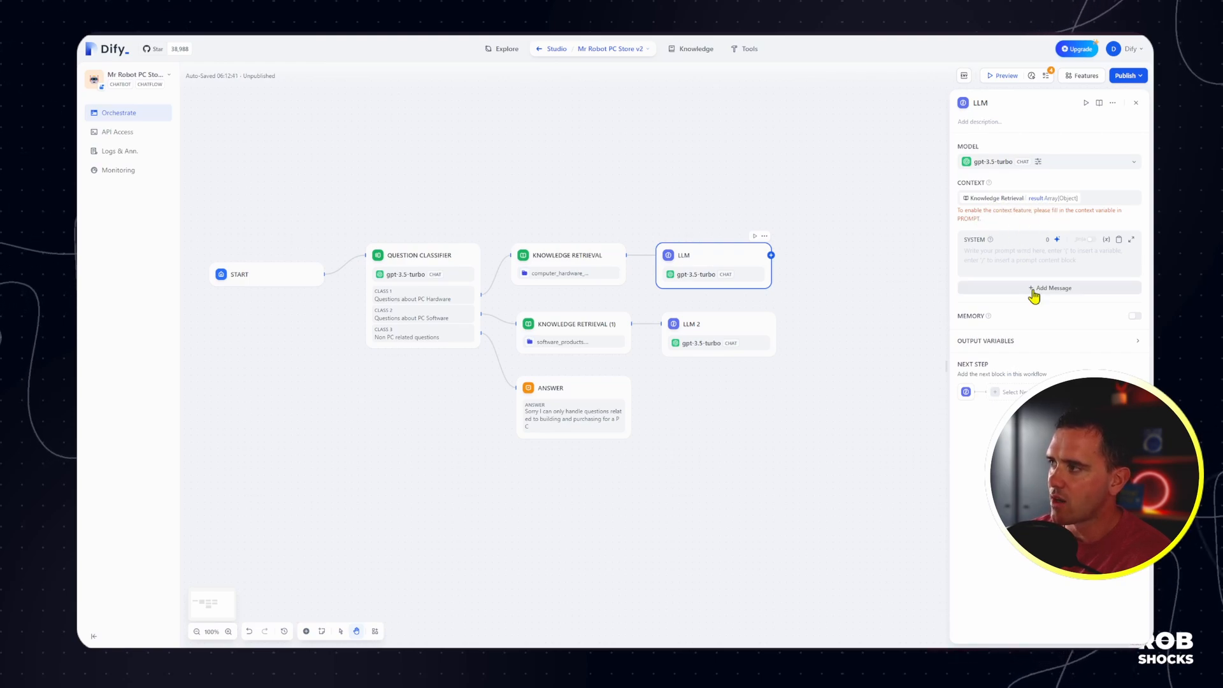
click(1001, 258)
text(Use the following context as your learned knowledge, inside <context></context> XML tags. <context>  </context> When answer to user: - If you don't know, just say that you don't know. - If you don't know when you are not sure, ask for clarification. Avoid mentioning that you obtained the information from the context. And answer according to the language of the user's question.)
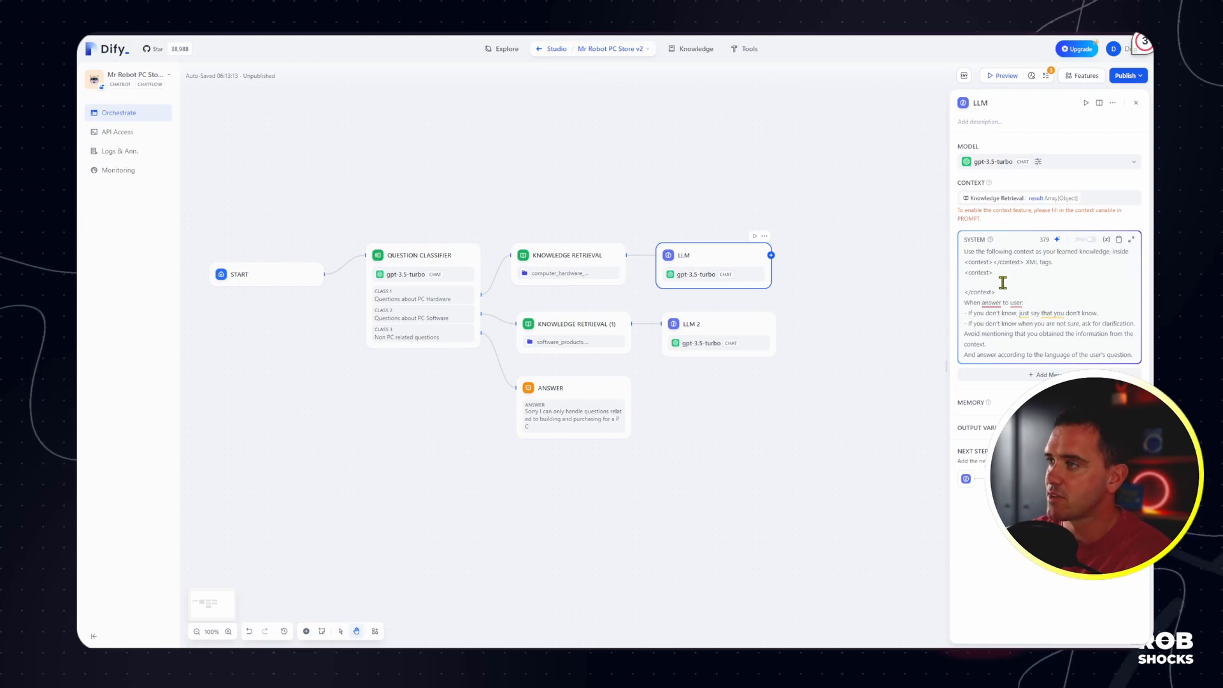
Step: Insert the Context variable on the empty line between the <context> tags in the hardware LLM's system prompt
drag(977, 252, 1129, 251)
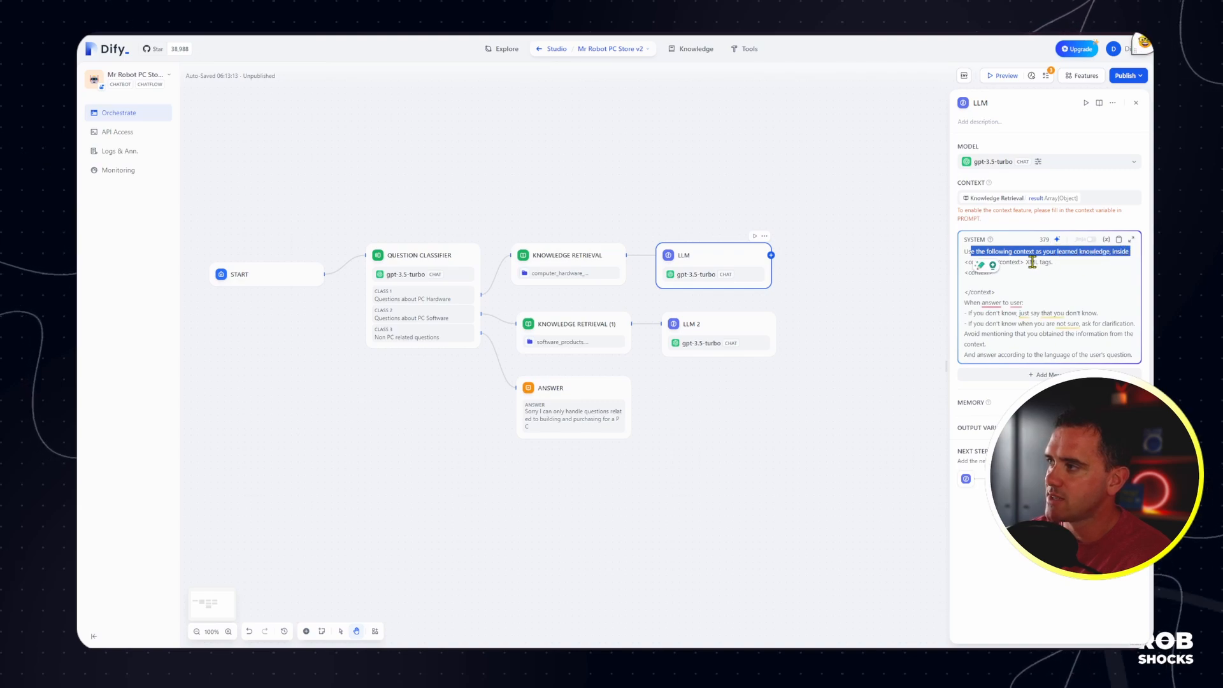
drag(993, 262, 982, 293)
click(1009, 282)
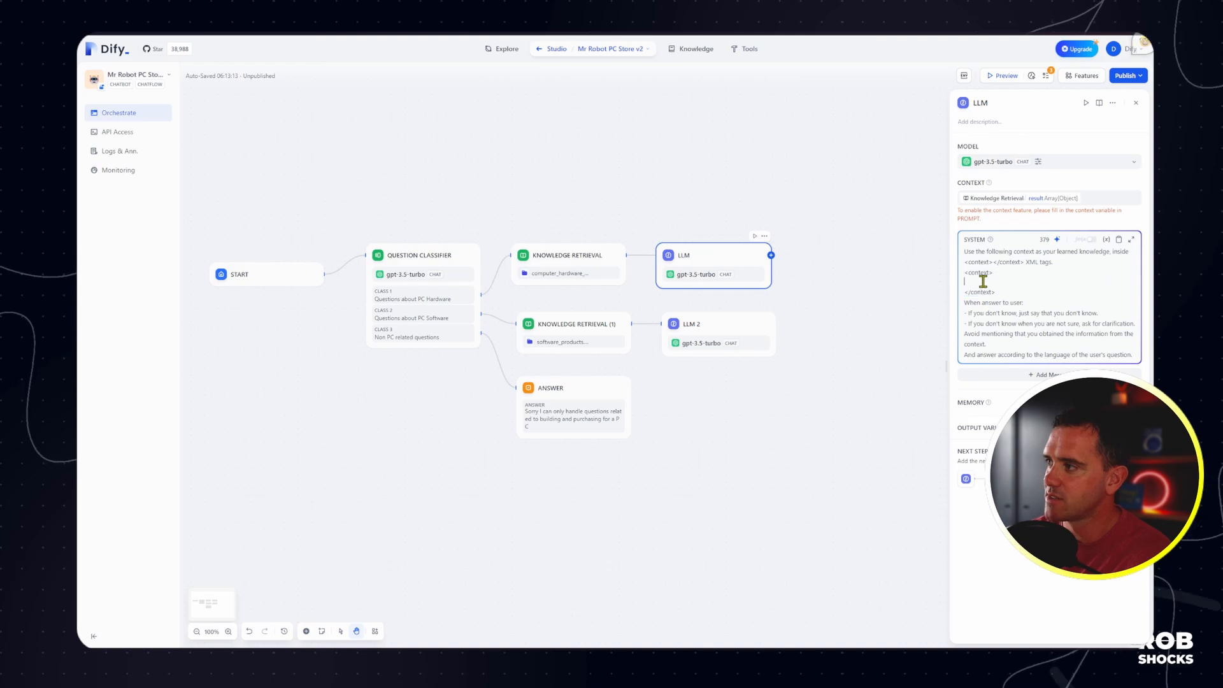
text(/)
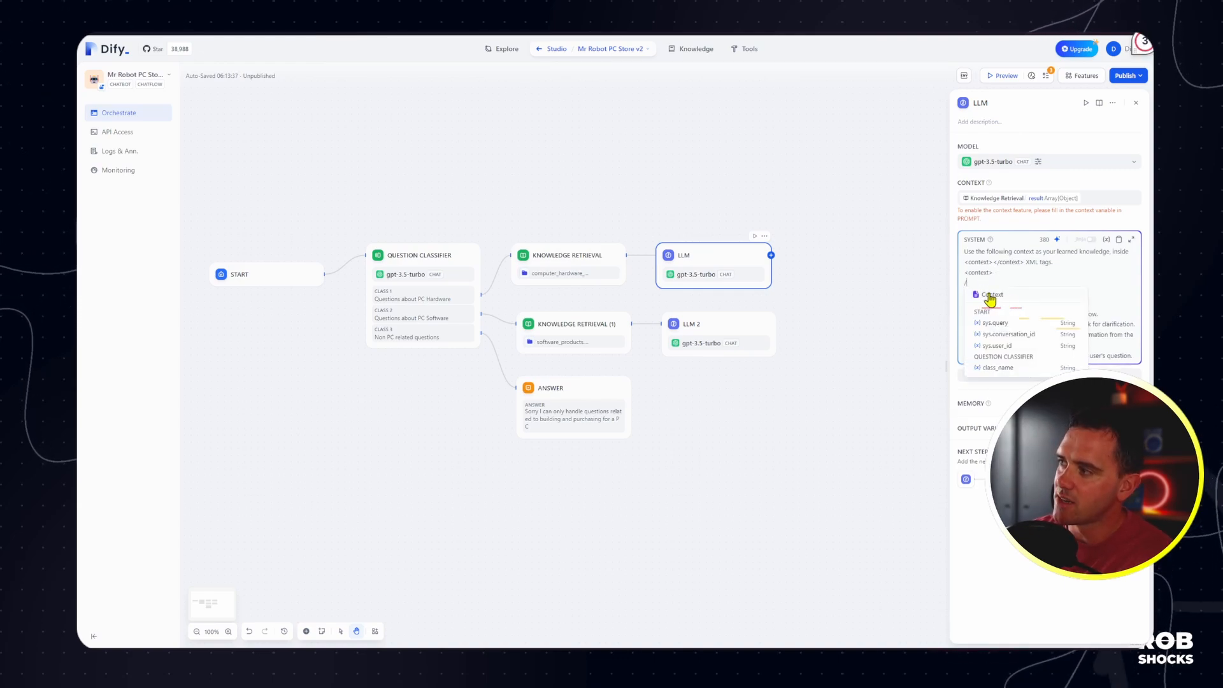
click(989, 297)
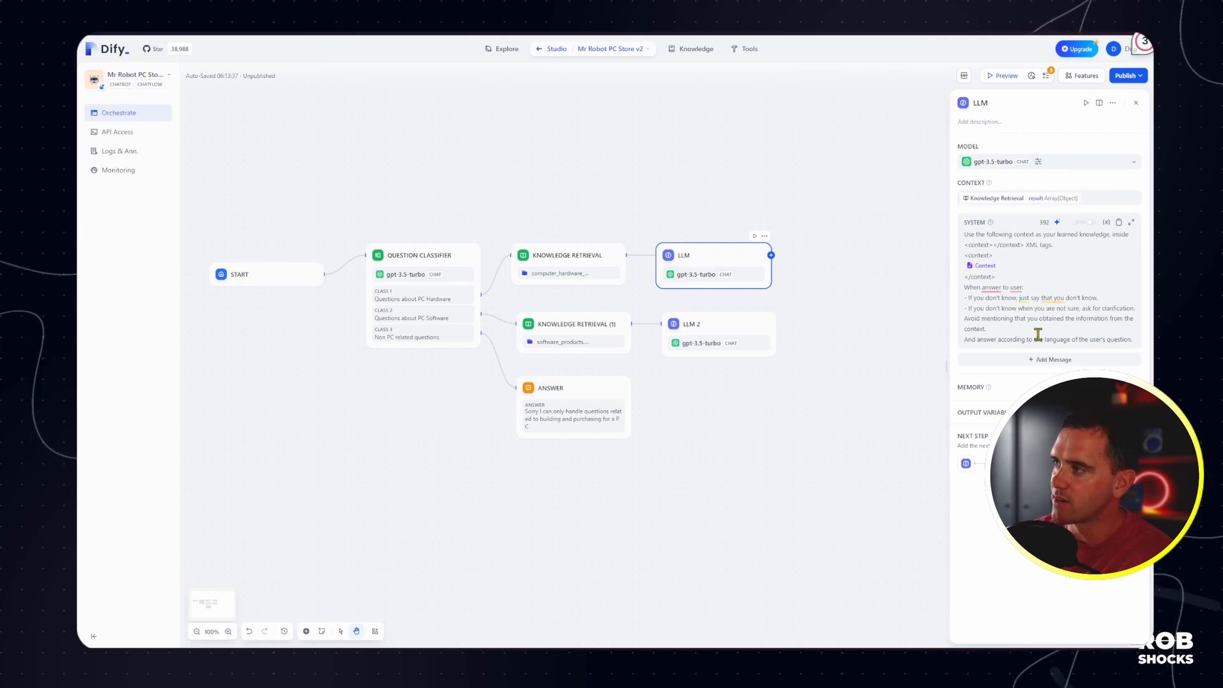
click(1078, 314)
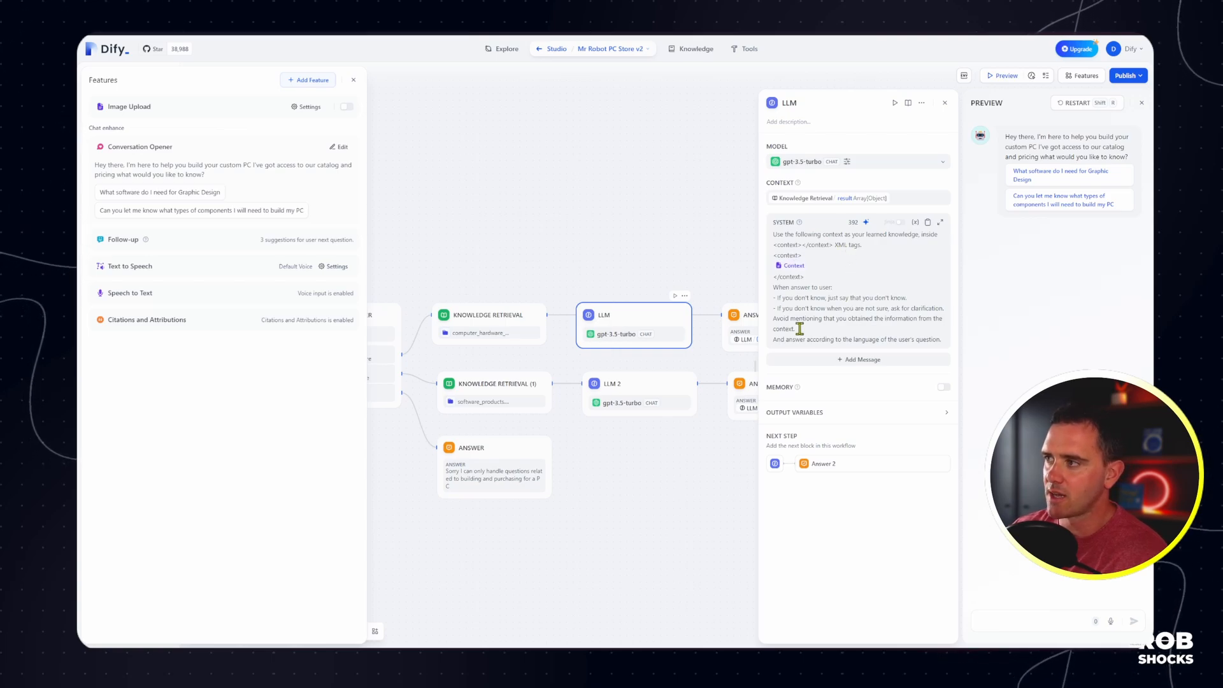
Step: Add a user message to the hardware LLM block containing the Start block's sys.query variable
click(851, 361)
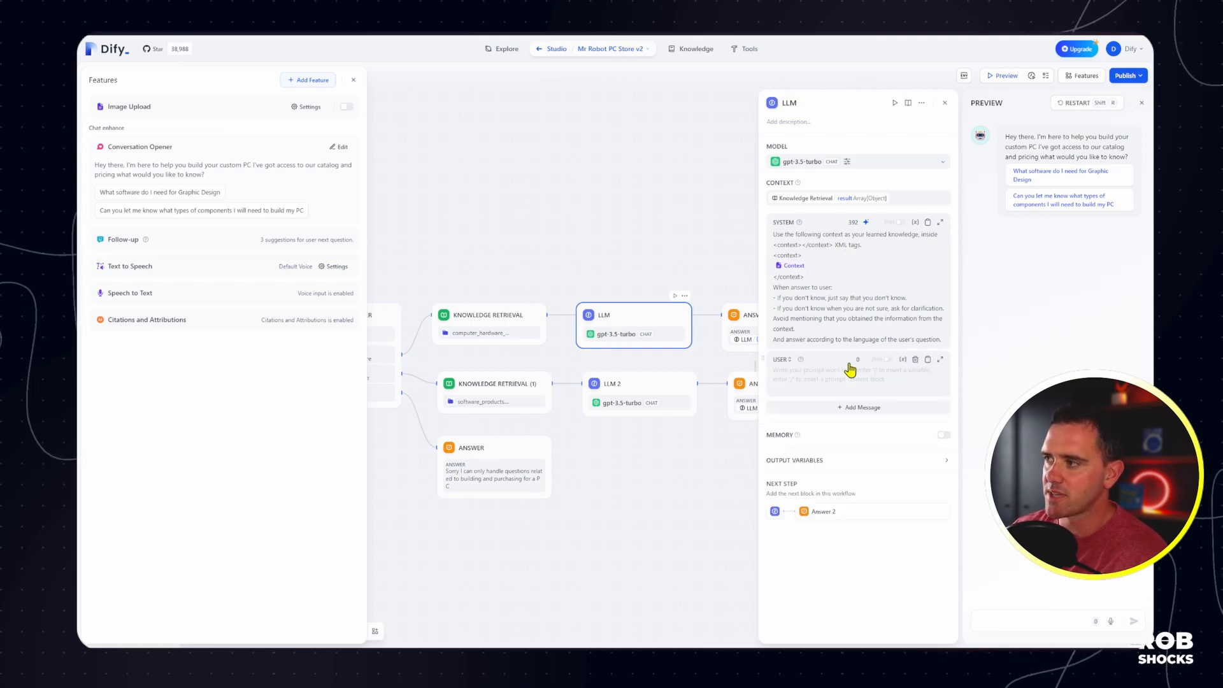
click(818, 371)
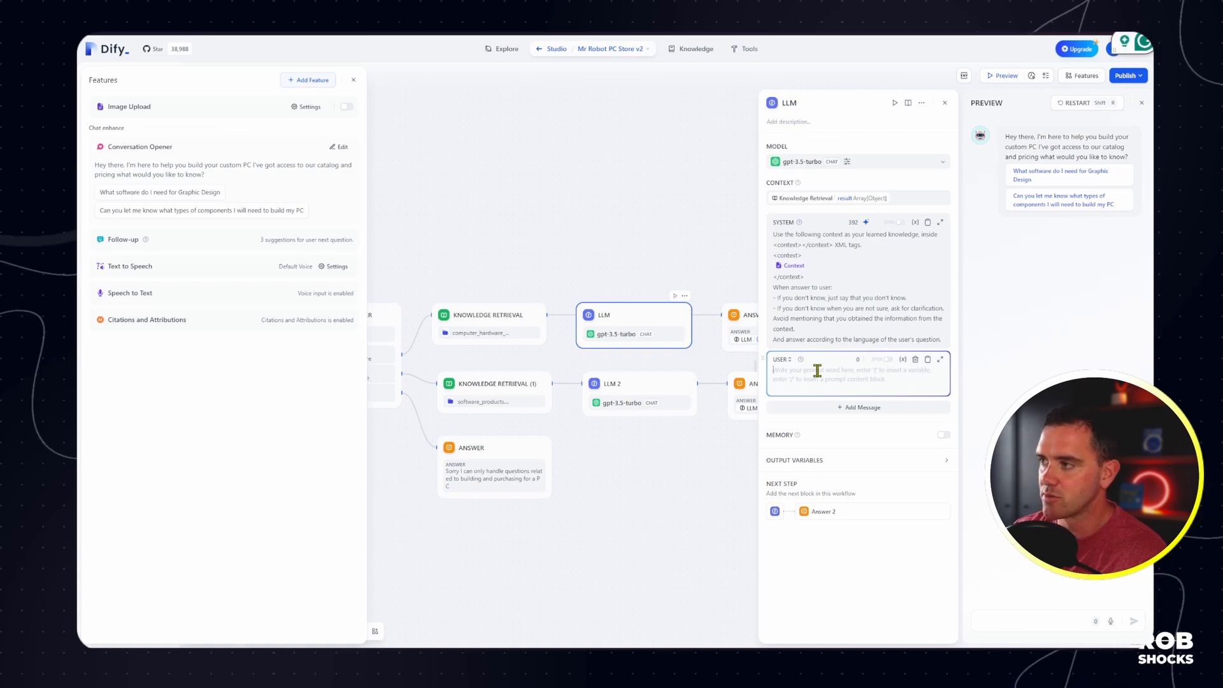
text(/)
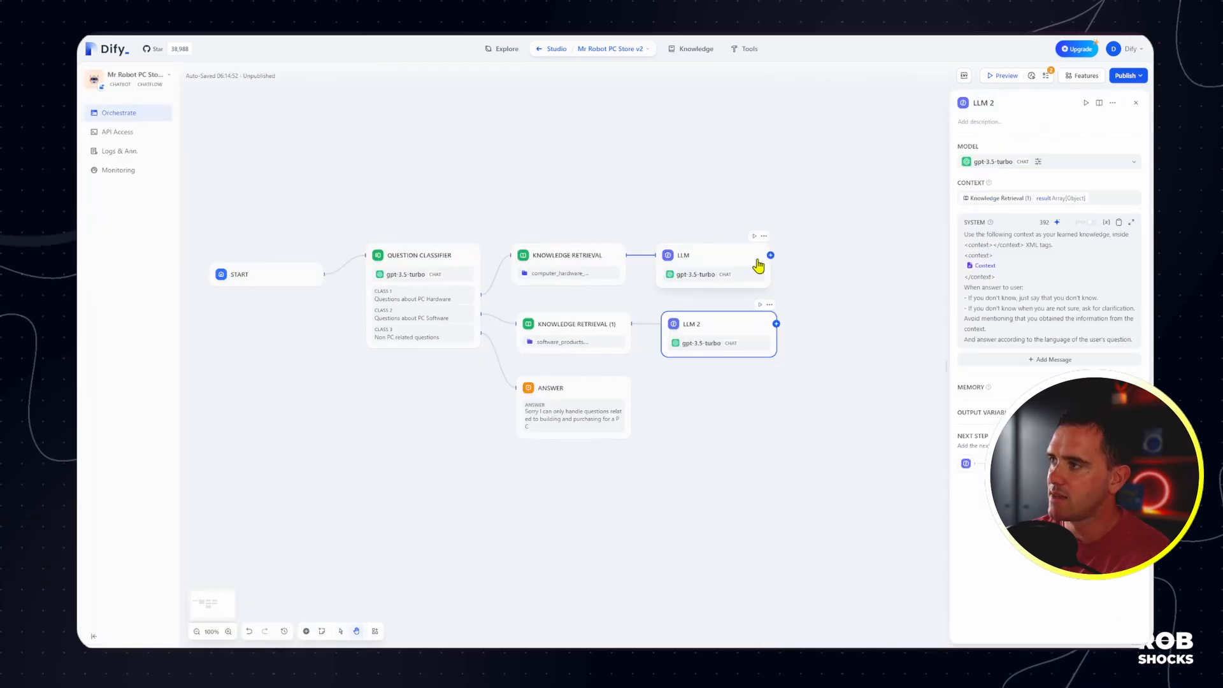
Step: Add an Answer block after each of the two LLM blocks, on the hardware and software branches
click(758, 265)
click(771, 254)
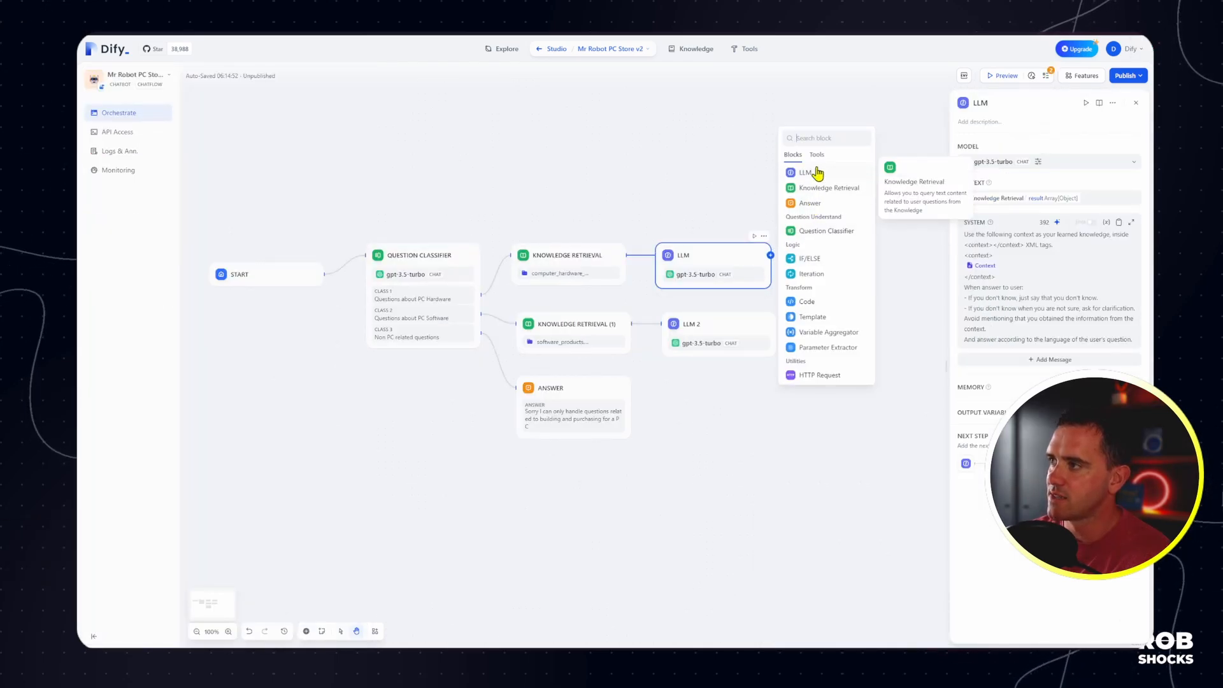
click(812, 202)
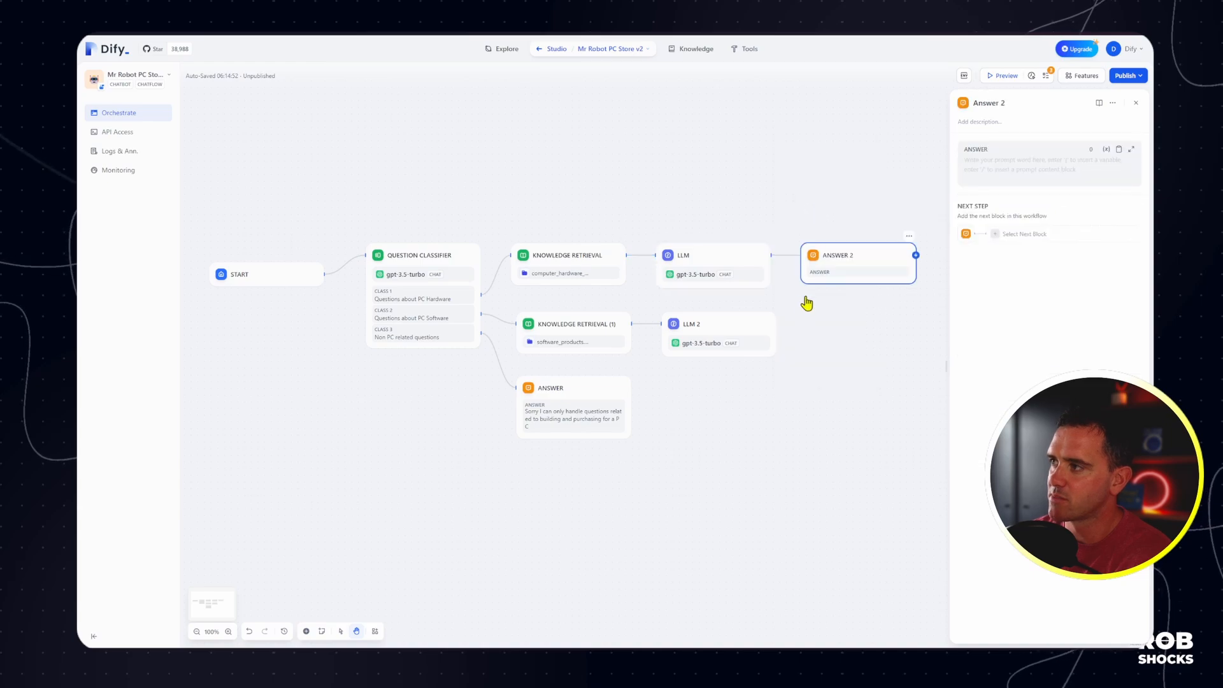
click(768, 328)
click(776, 324)
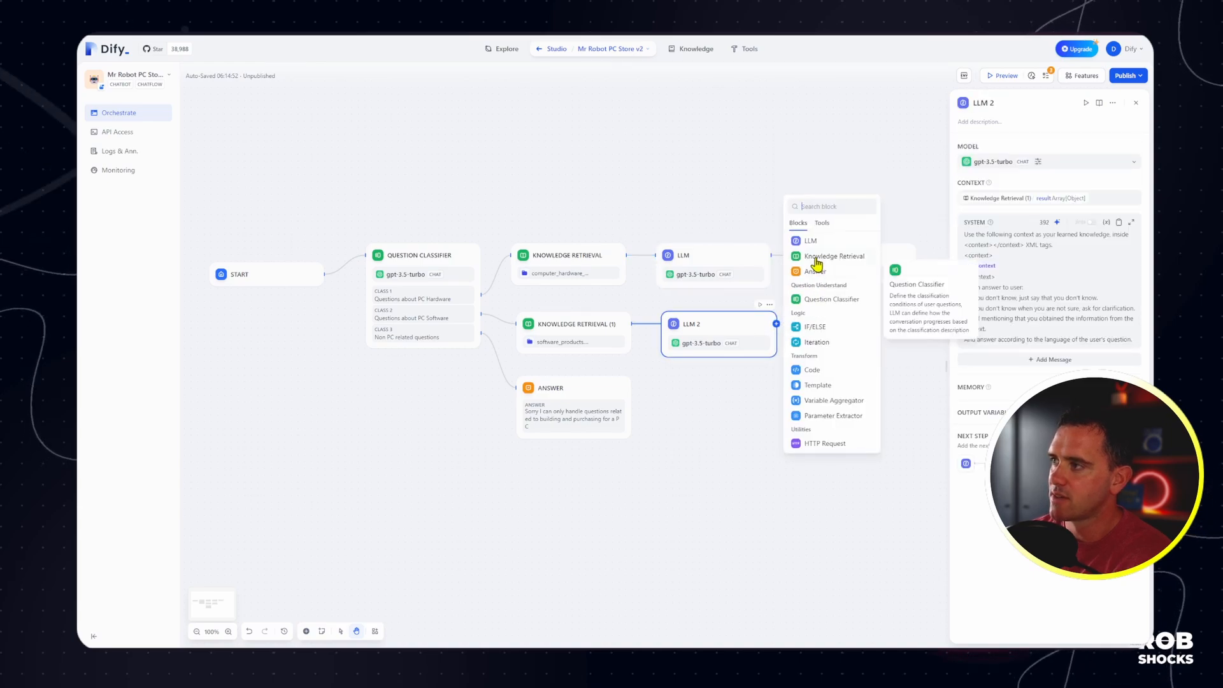
click(814, 272)
Step: Set the hardware branch's Answer block to output the LLM block's text variable
click(758, 274)
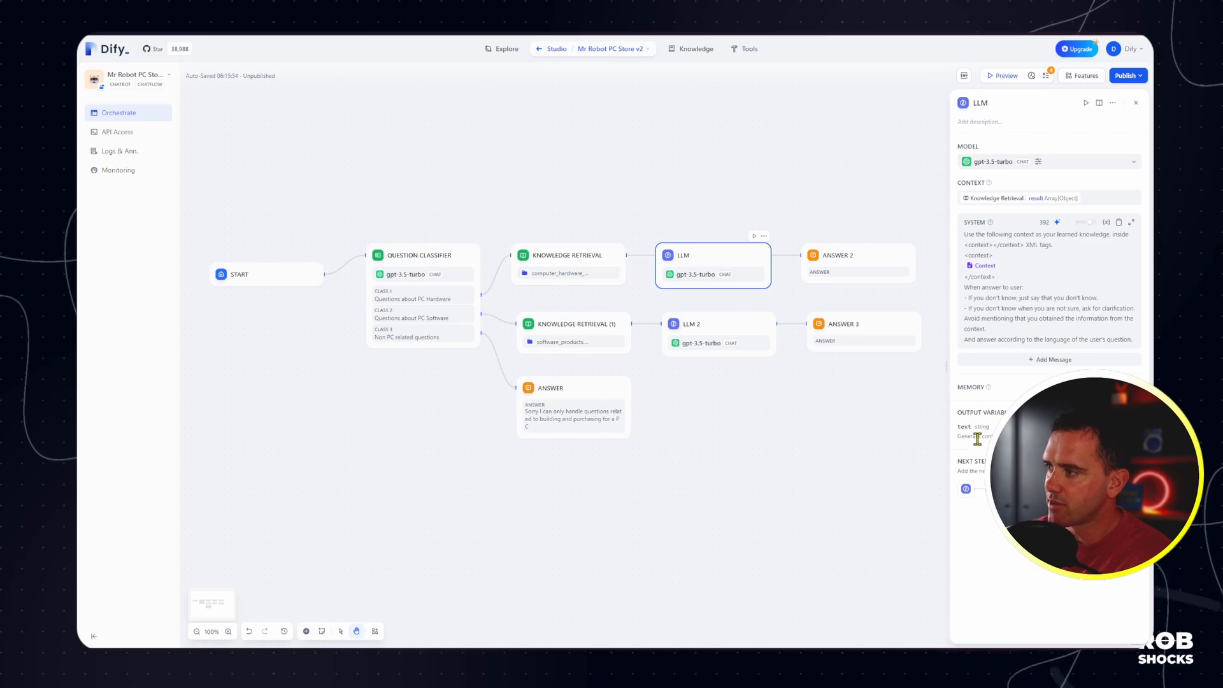
click(731, 327)
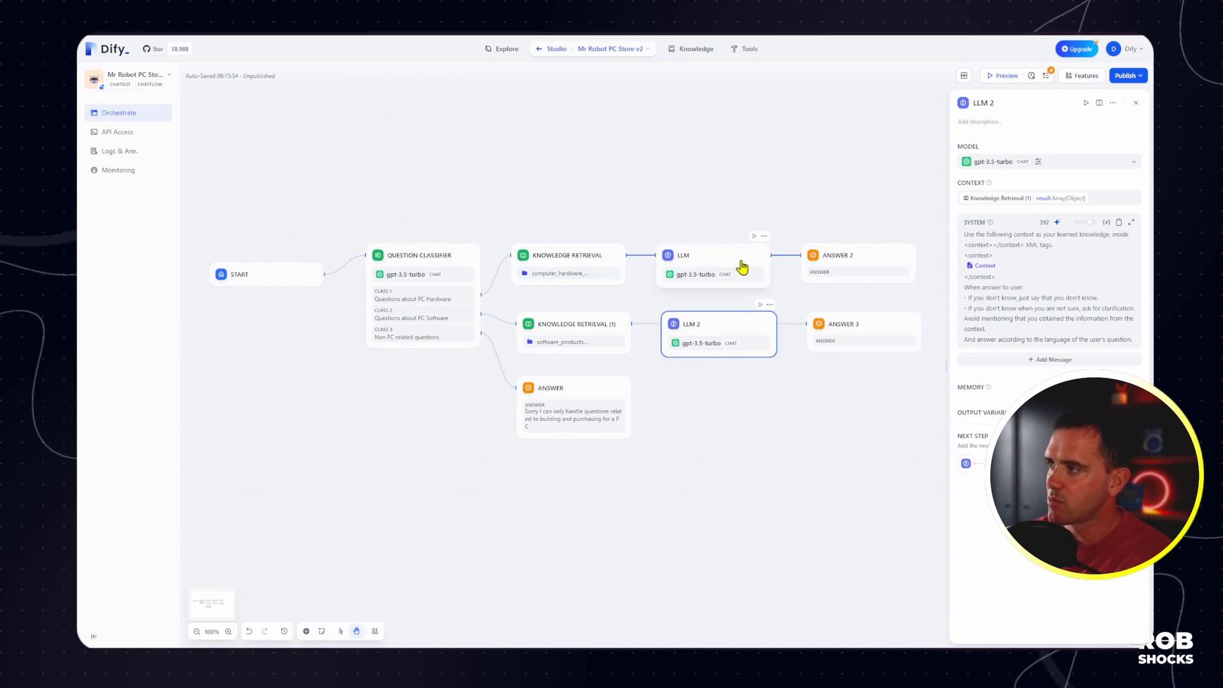
click(744, 264)
click(847, 268)
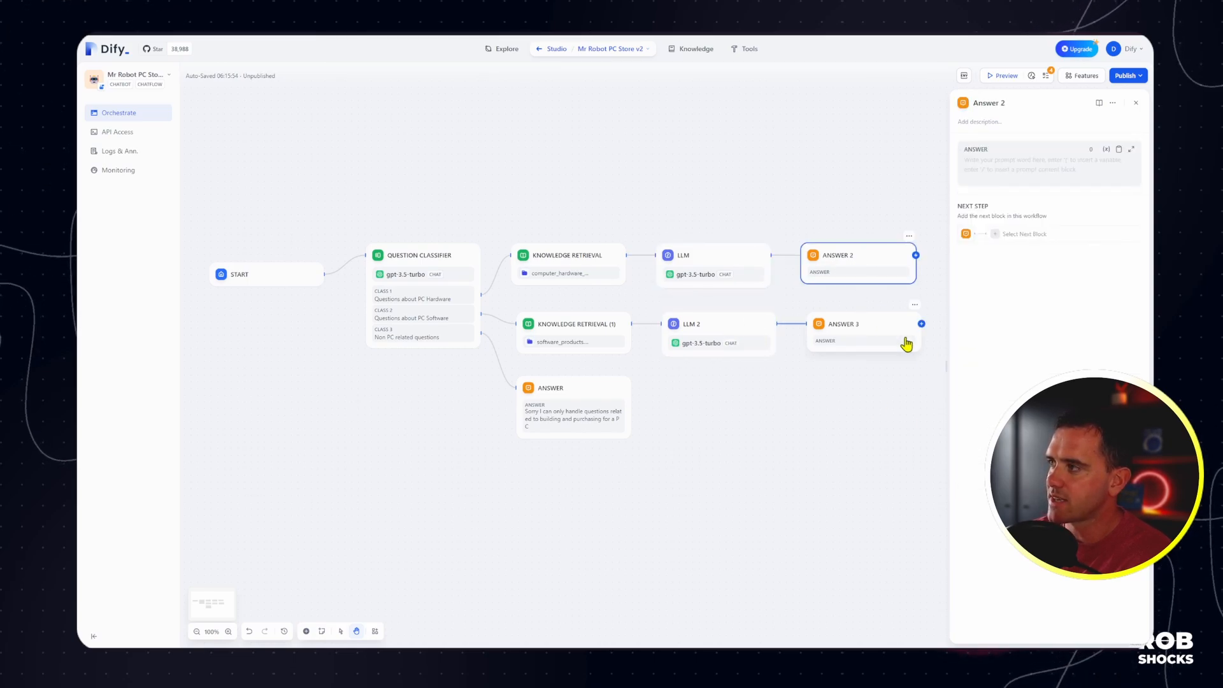
click(998, 164)
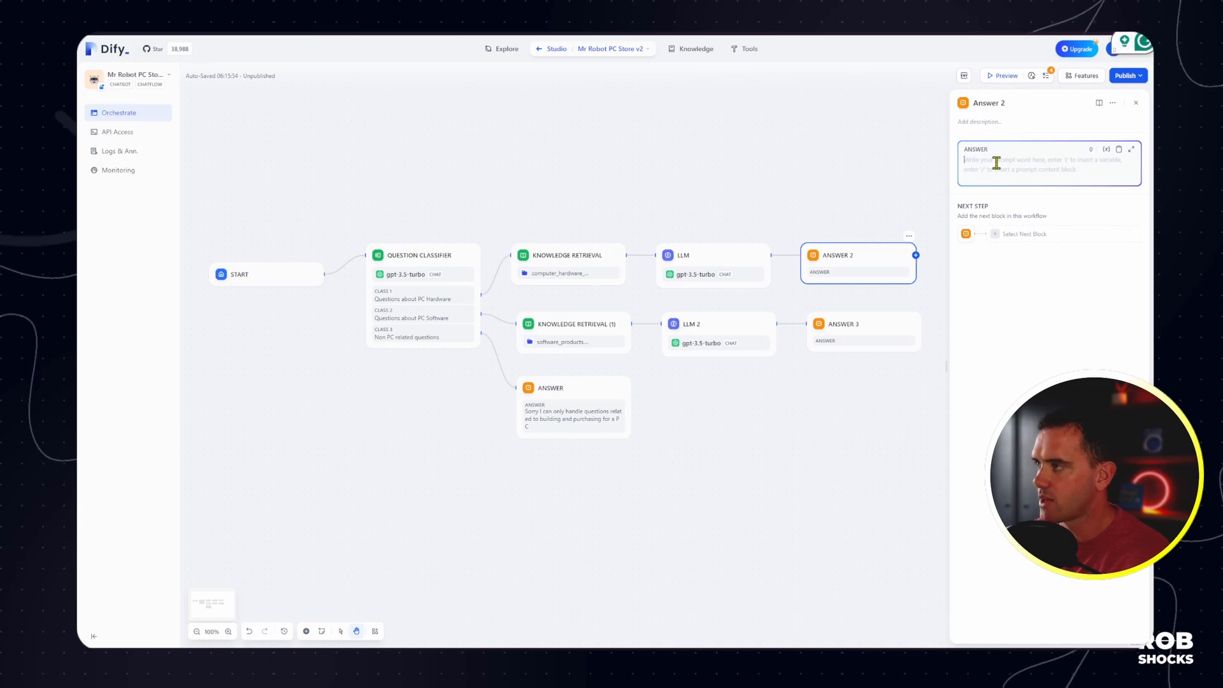
text(/)
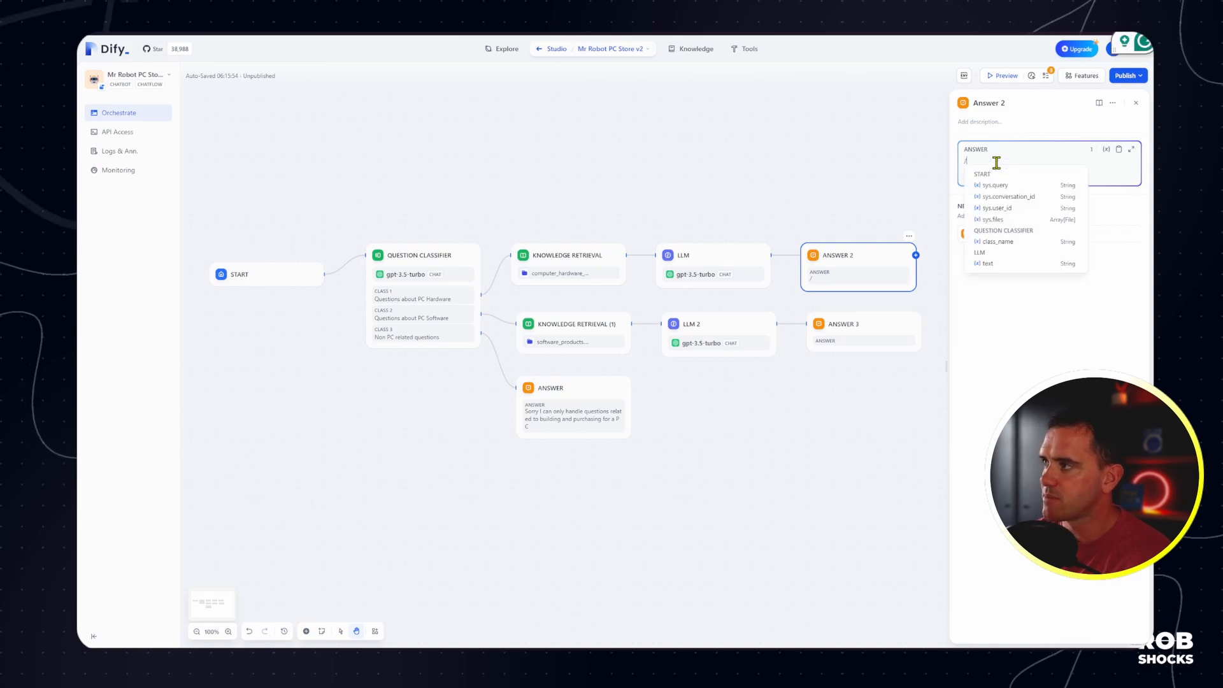
click(1000, 264)
Step: Set the software branch's Answer block to output the LLM 2 text variable
click(874, 325)
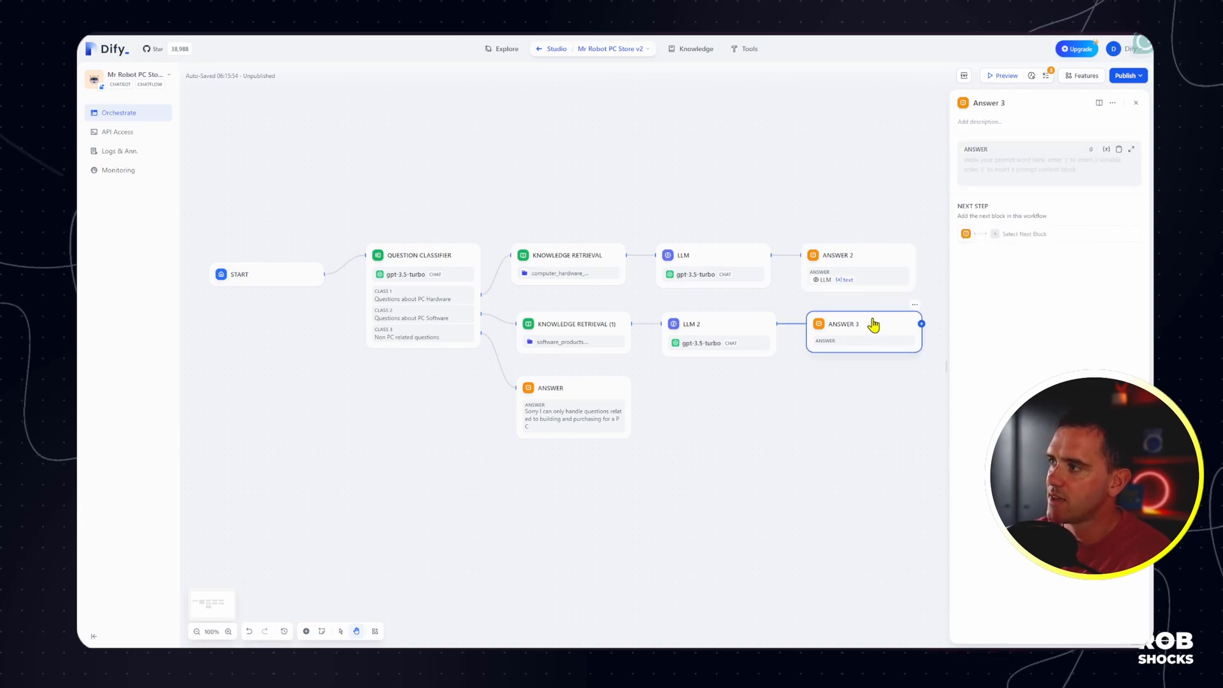
click(997, 163)
text(/)
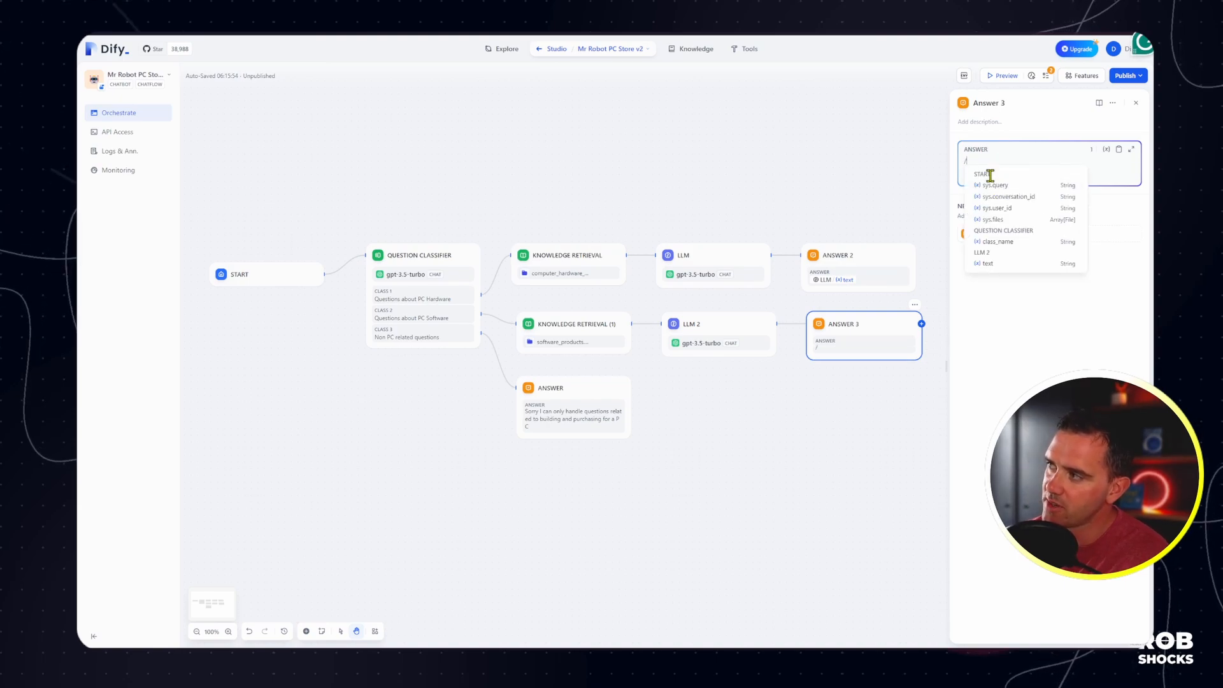
click(990, 263)
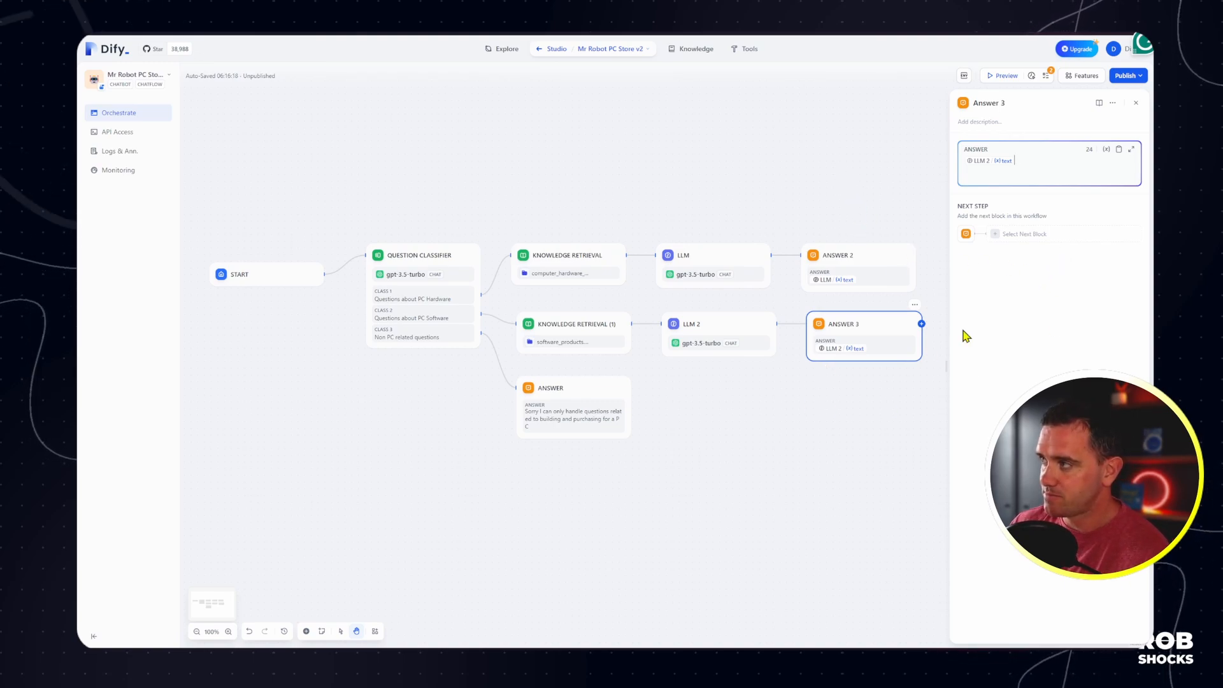
click(833, 156)
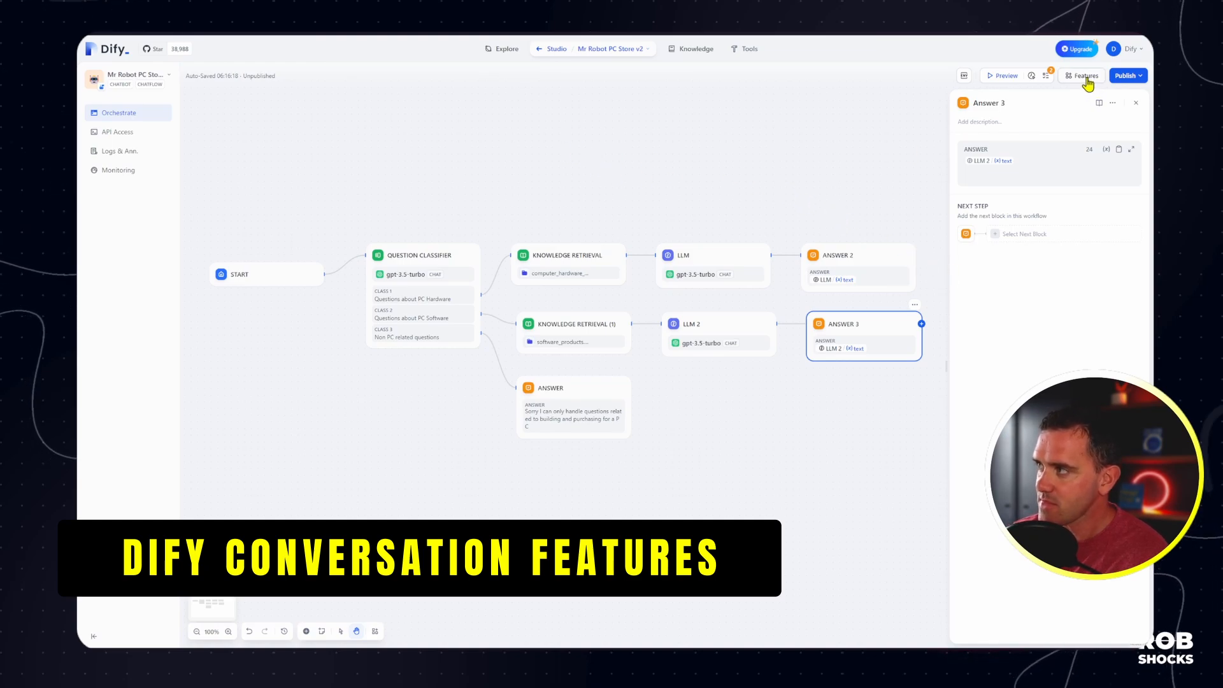
Step: Enable the Conversation Opener, Follow-up, Text to Speech and Speech to Text features and save the custom PC welcome message with its two opening questions
click(1086, 76)
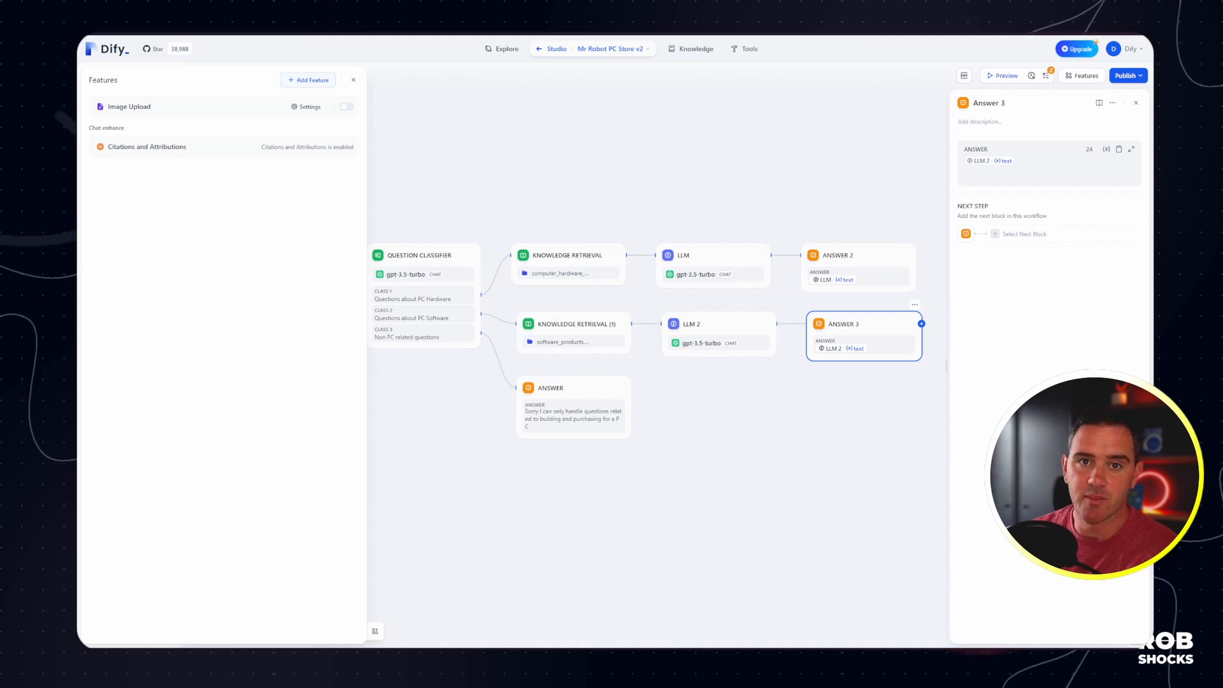
click(314, 82)
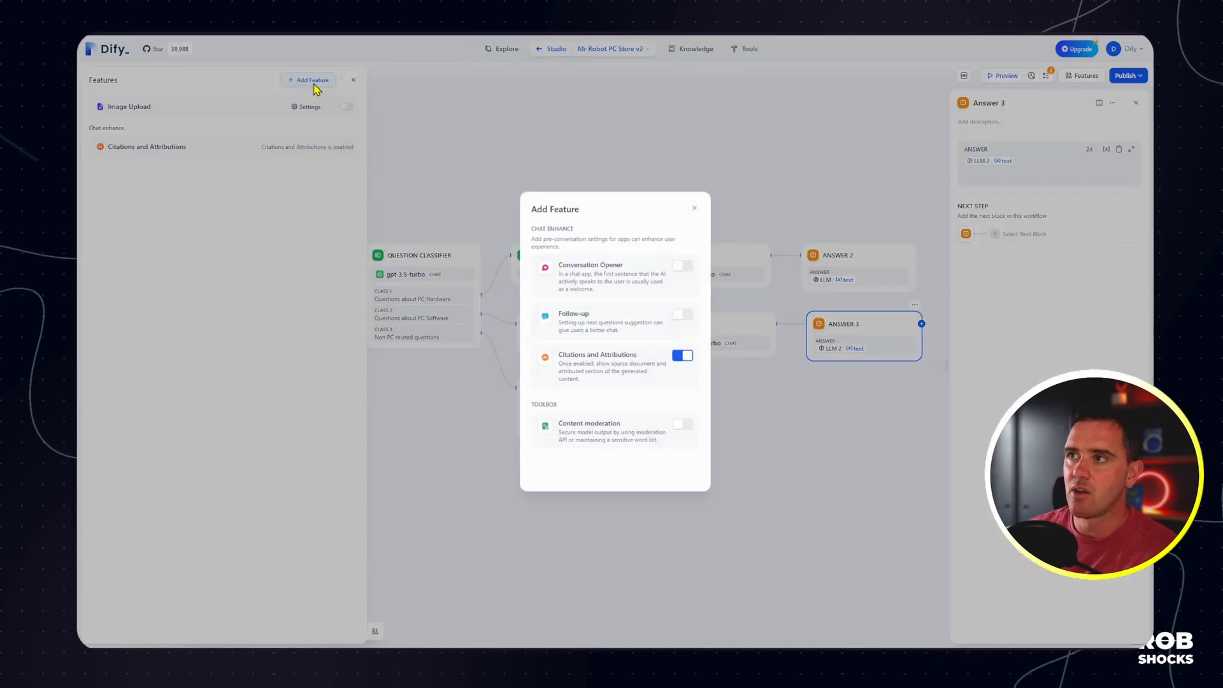
mouse_move(621, 245)
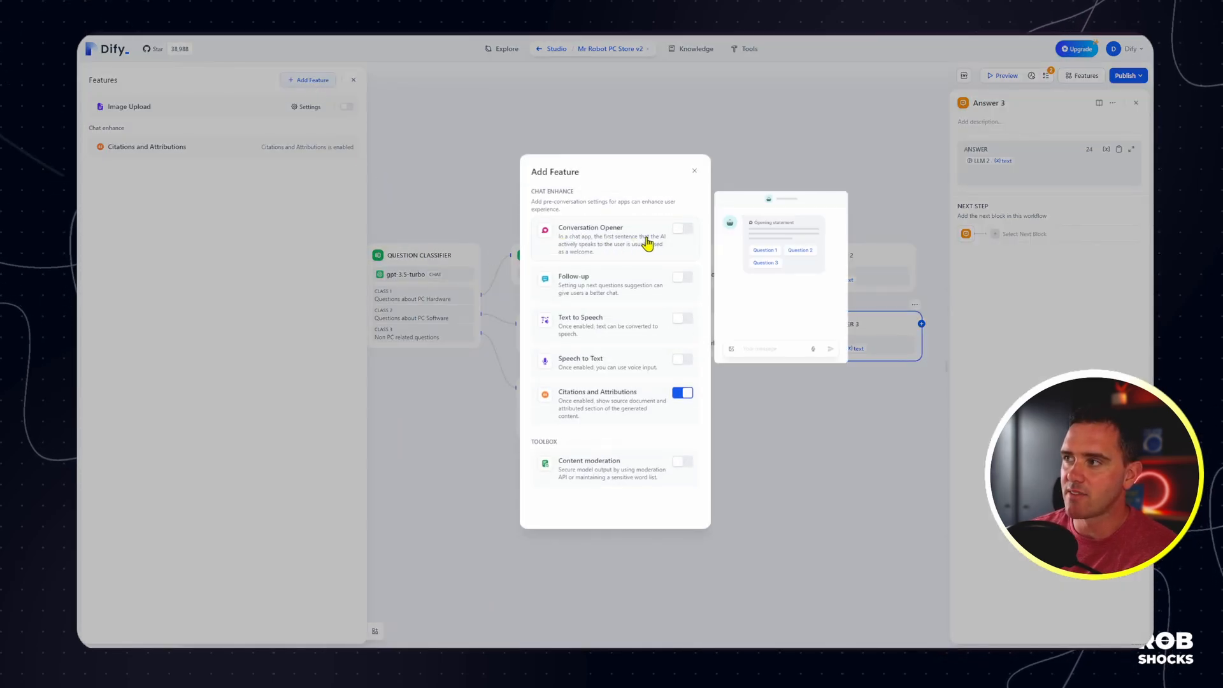
click(680, 230)
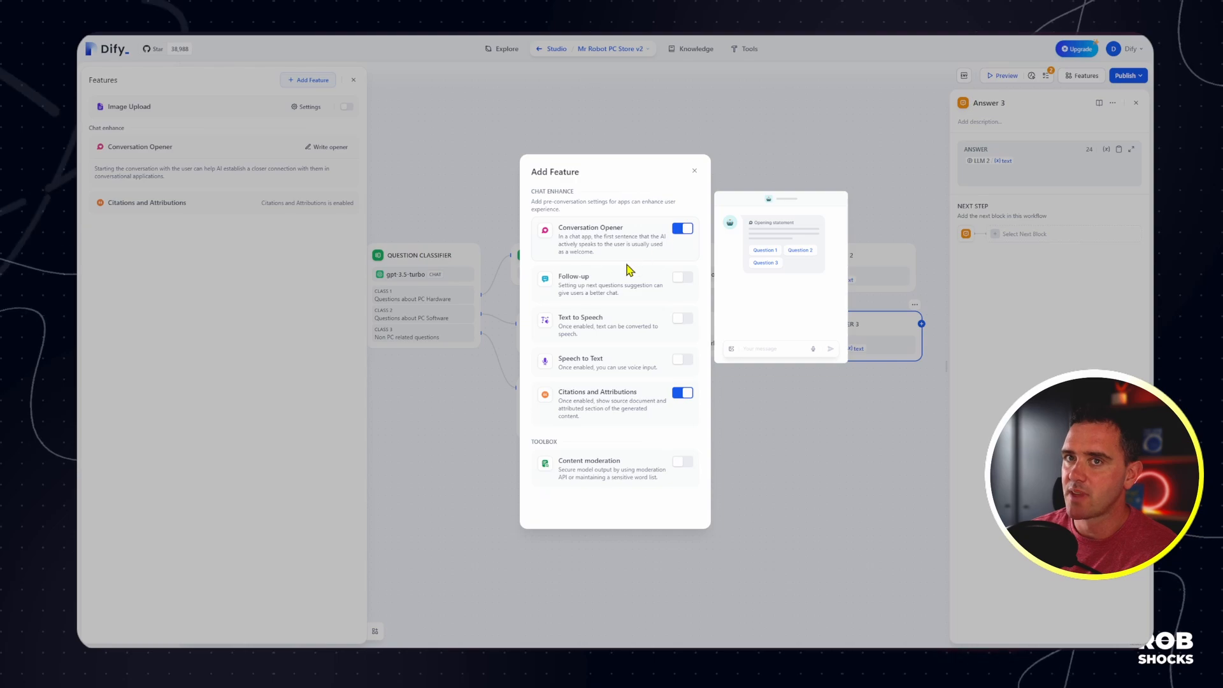
click(683, 280)
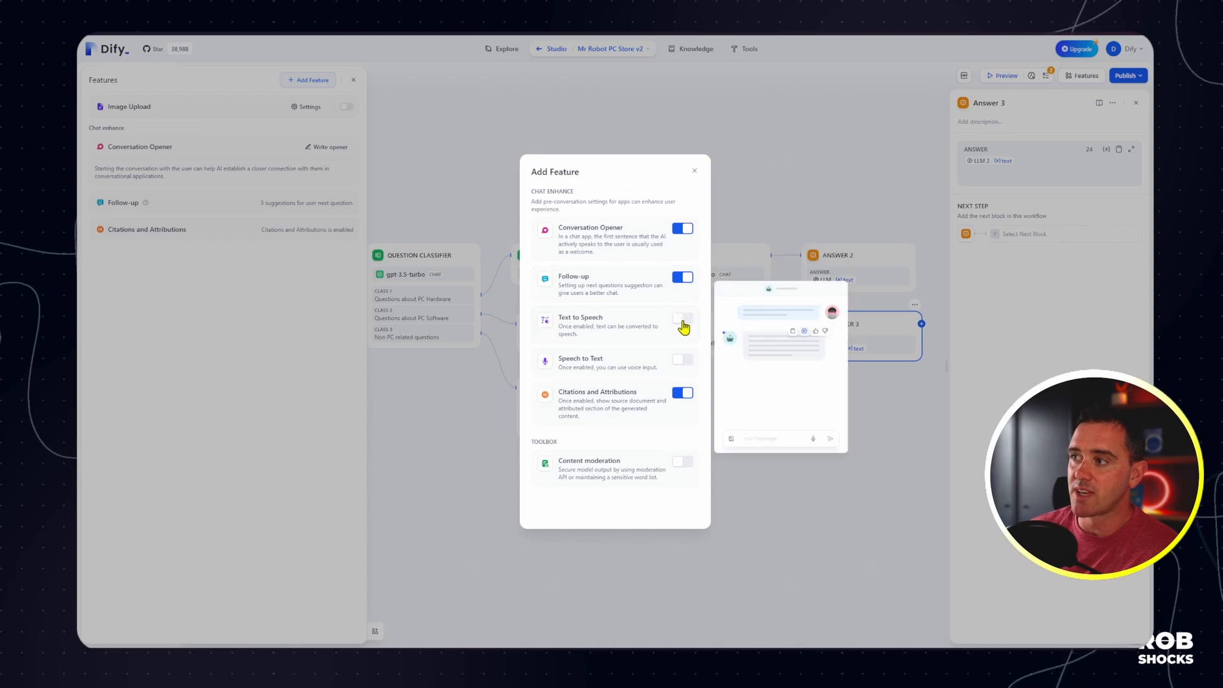
click(684, 327)
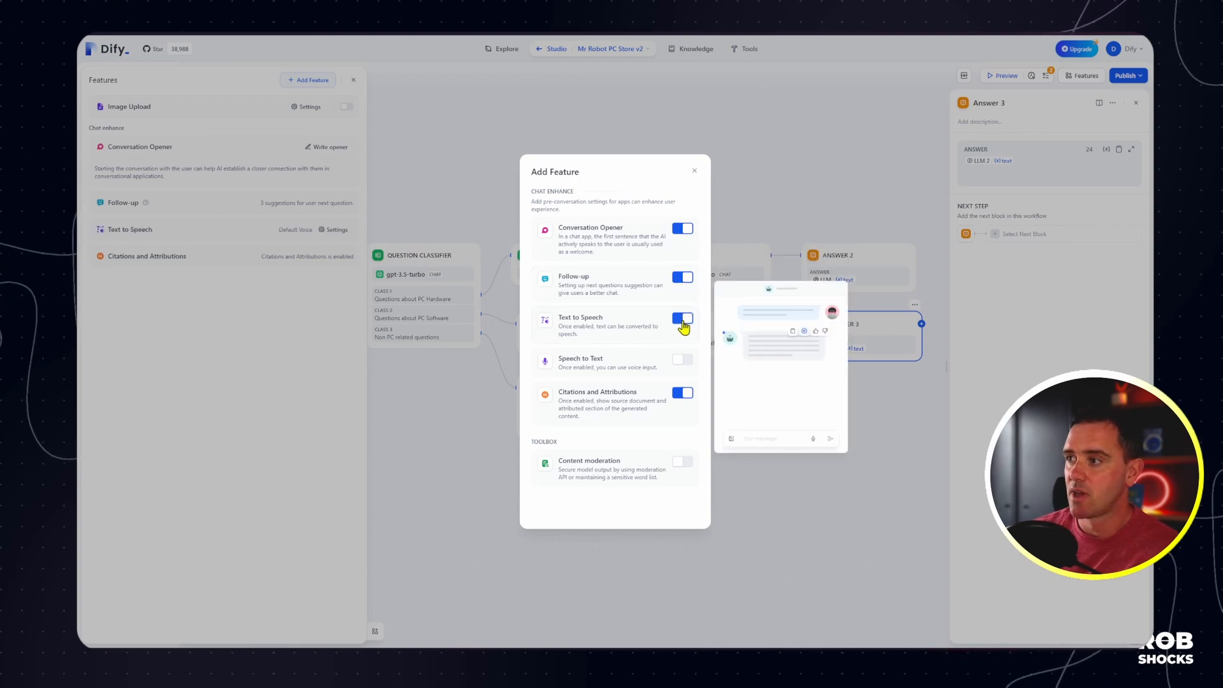
click(682, 367)
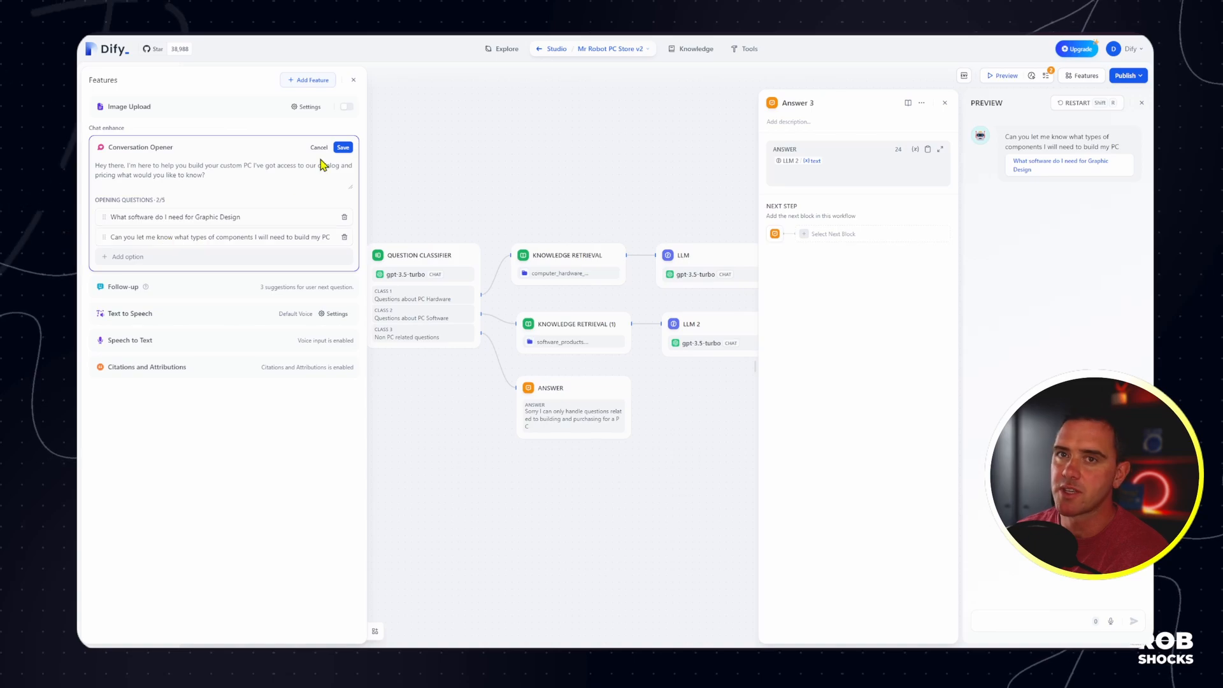
click(343, 149)
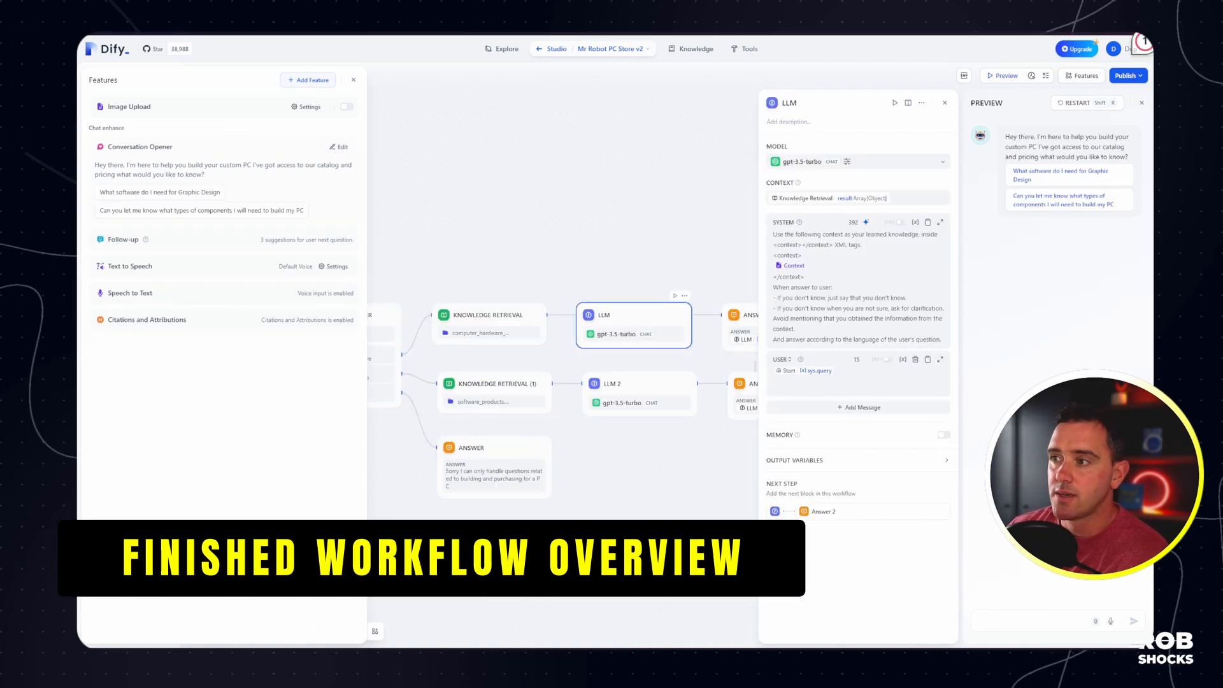
Step: Review the finished workflow's branches from the classifier through to the answers and check the hardware branch's Answer block settings
drag(257, 362, 495, 368)
drag(540, 482, 452, 486)
drag(547, 525, 413, 482)
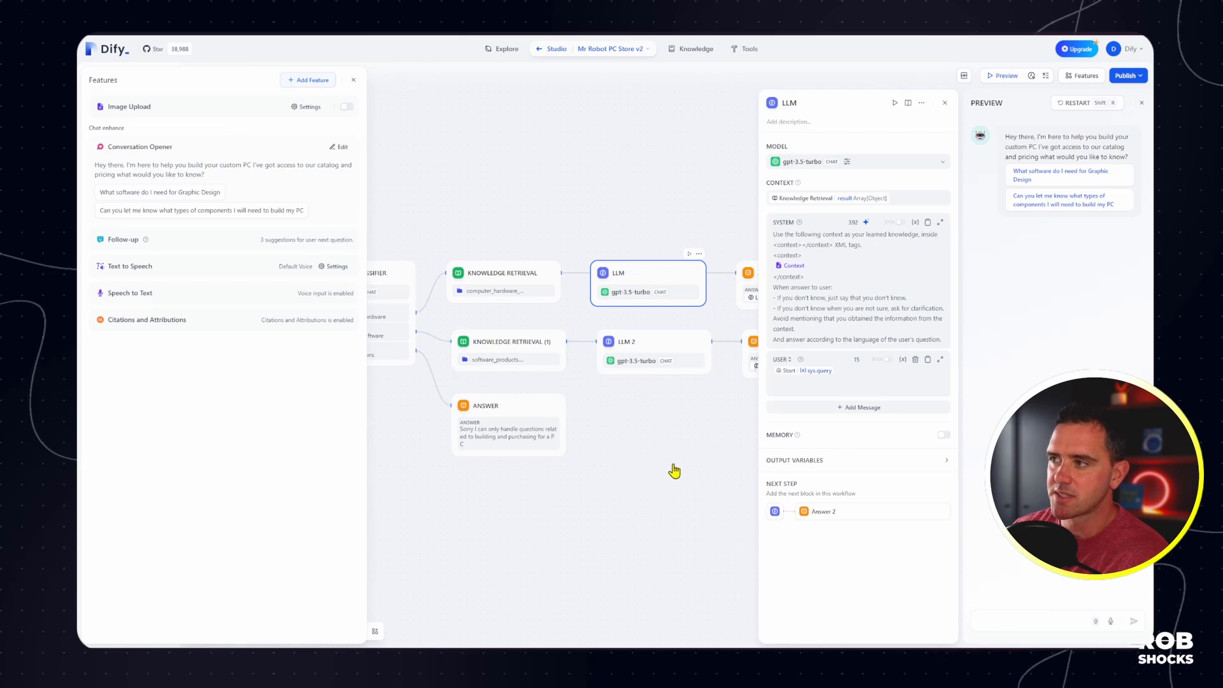
drag(672, 470, 532, 487)
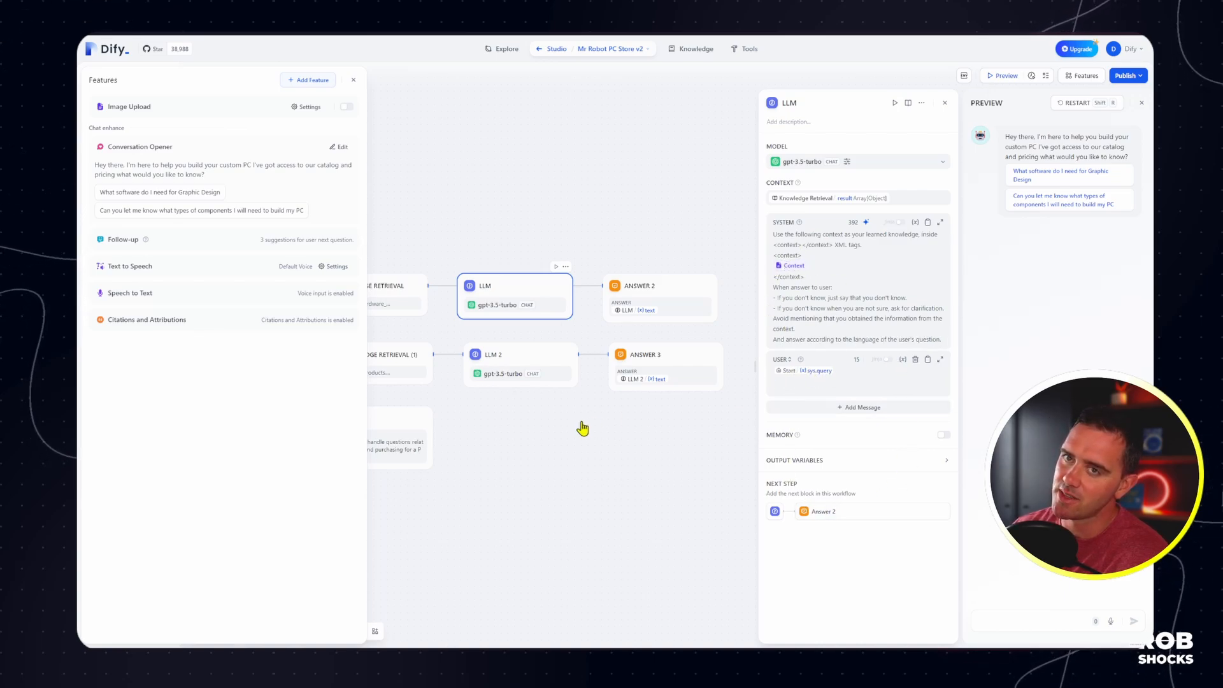
drag(532, 462, 773, 505)
drag(490, 523, 388, 503)
drag(722, 542, 617, 526)
click(945, 102)
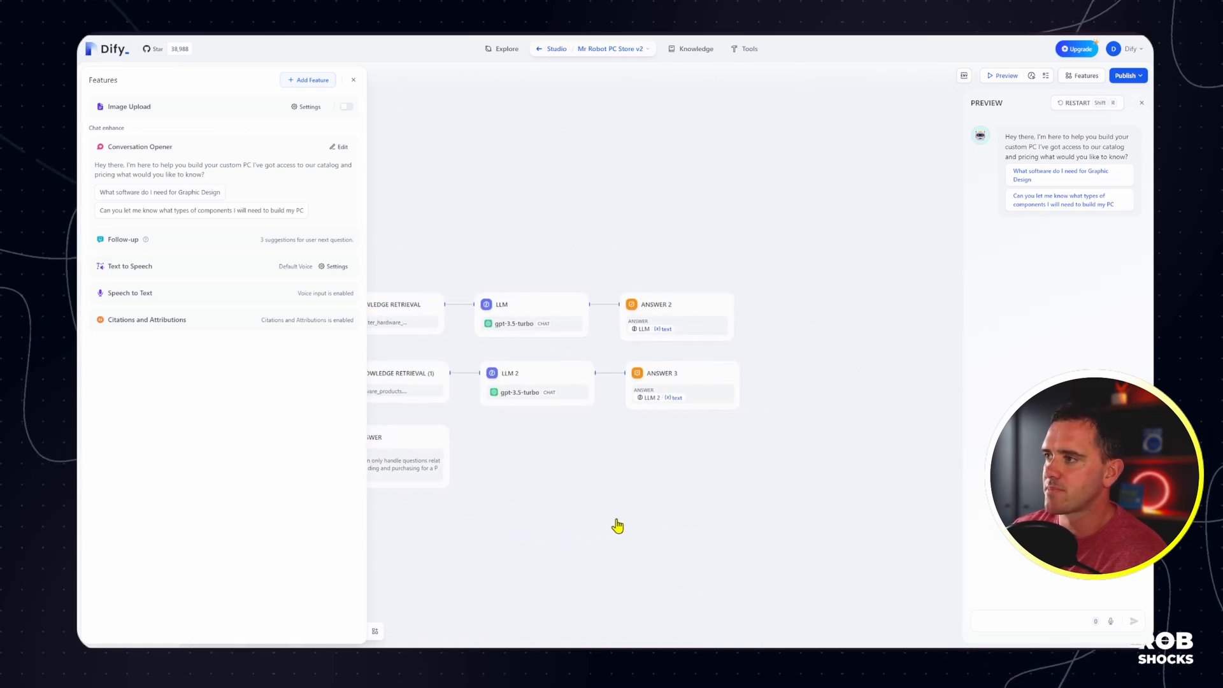
click(680, 312)
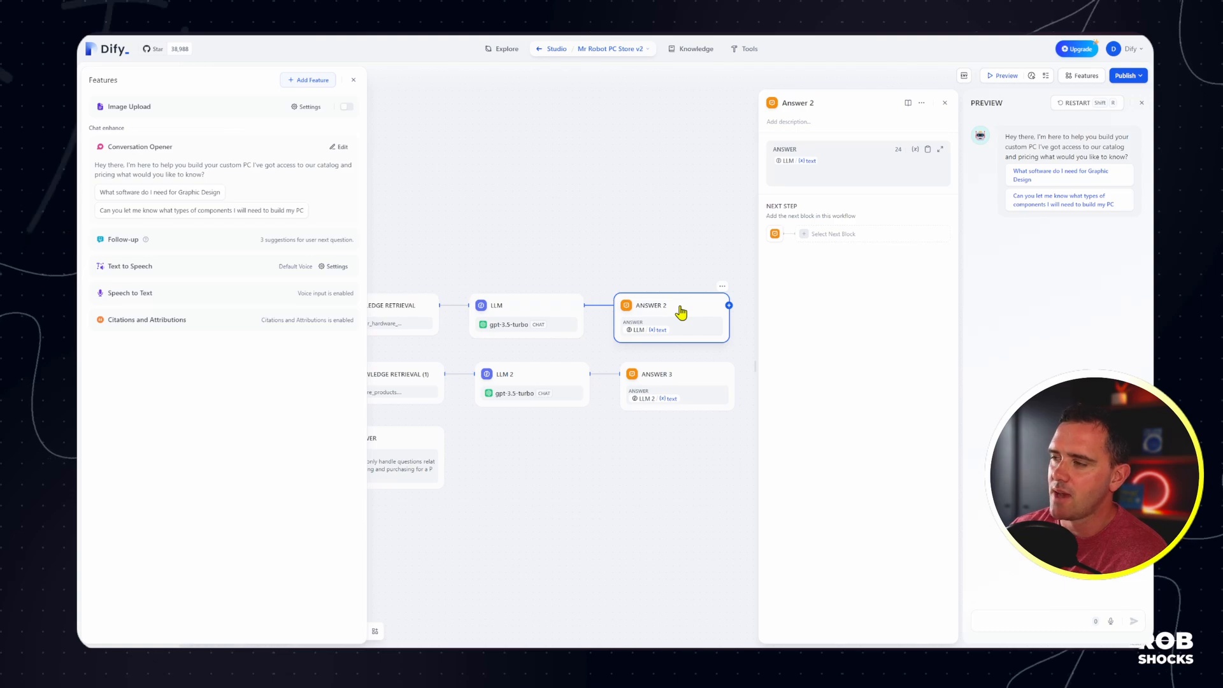
Step: Check which variables the hardware branch's Answer block can insert, leave its output as is, and review the software branch's Answer block
click(827, 163)
text(/)
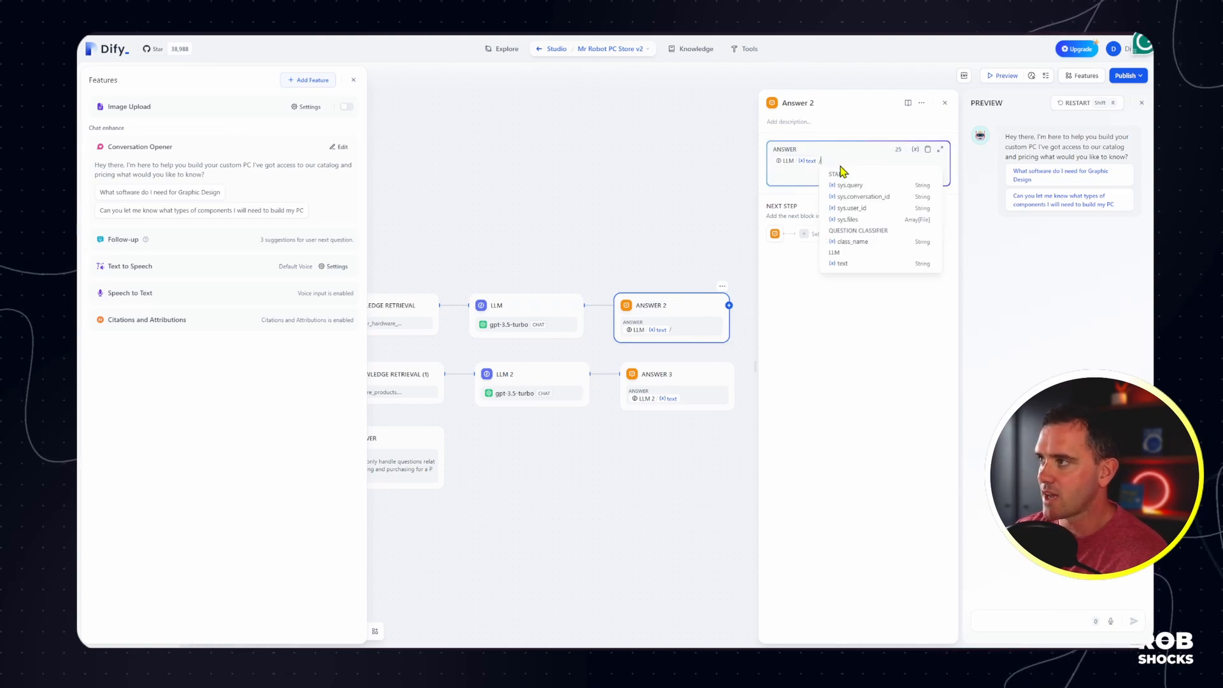
click(797, 333)
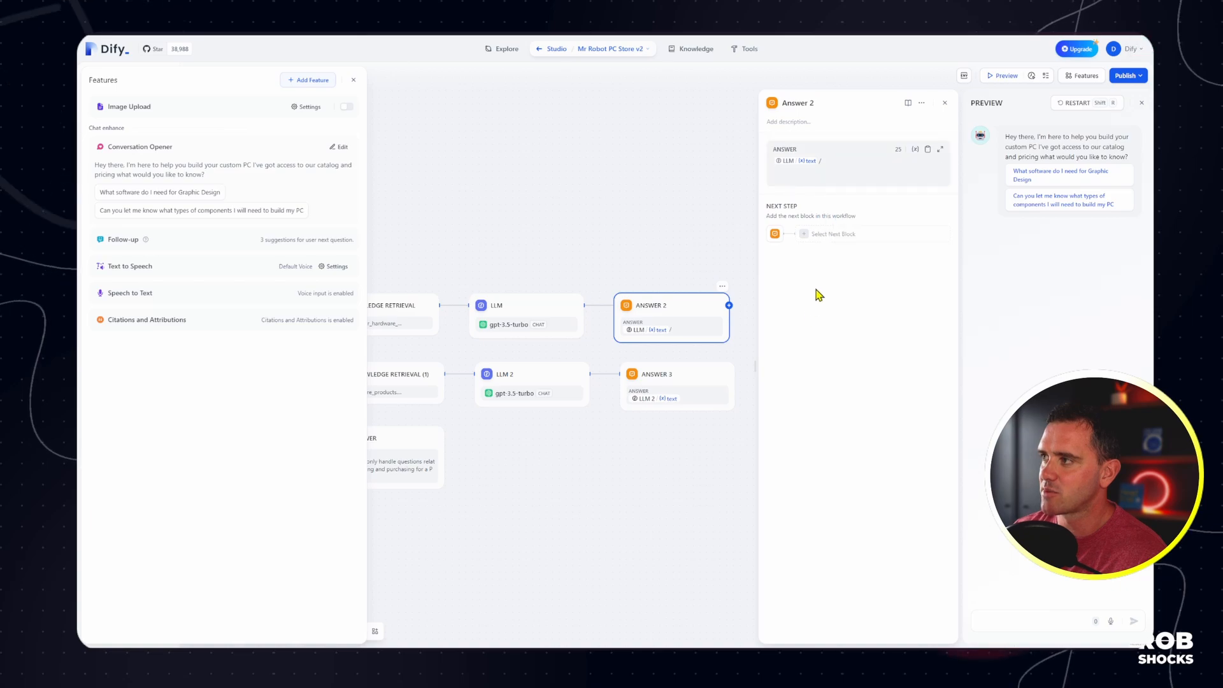
click(833, 161)
key(BackSpace)
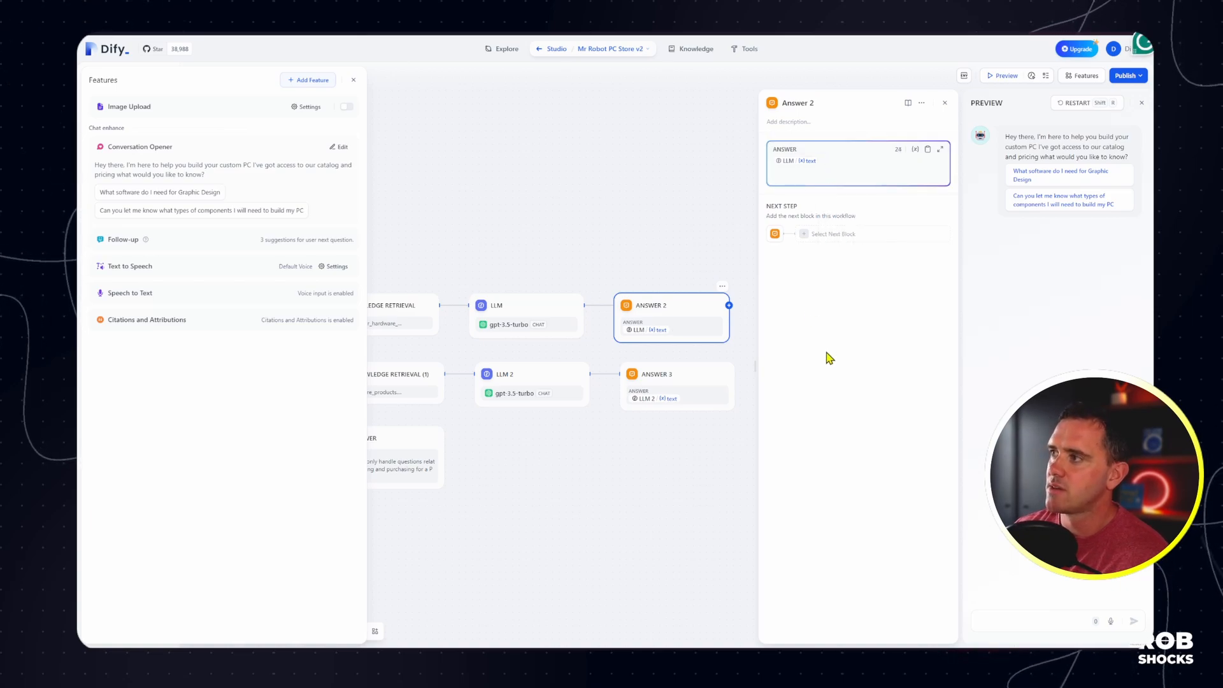
click(829, 358)
click(946, 103)
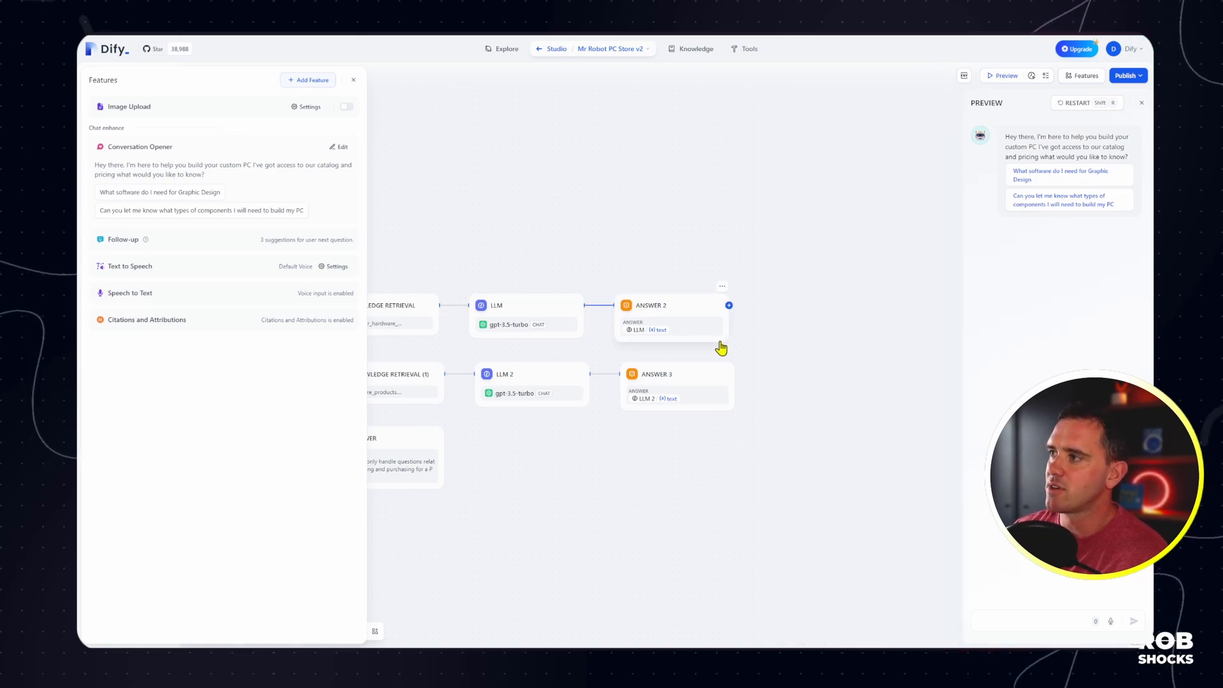
click(672, 381)
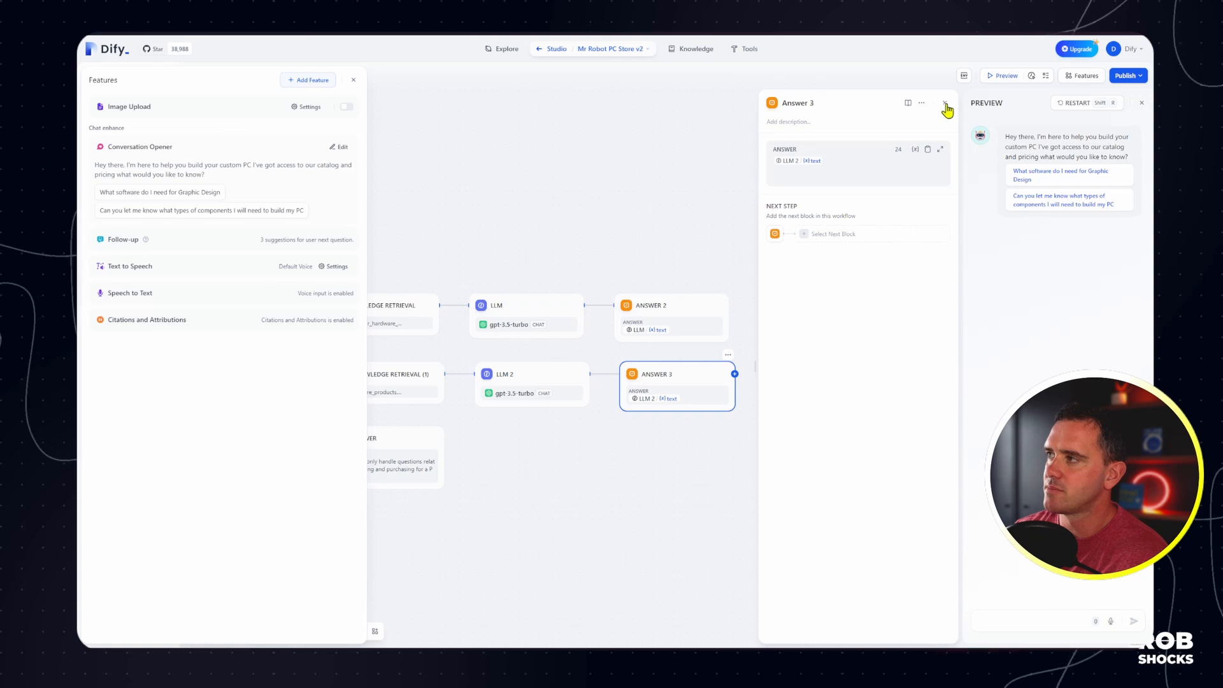
click(945, 104)
Step: Test the chatflow in the preview chat by asking "What mother boards do you have?"
click(1004, 77)
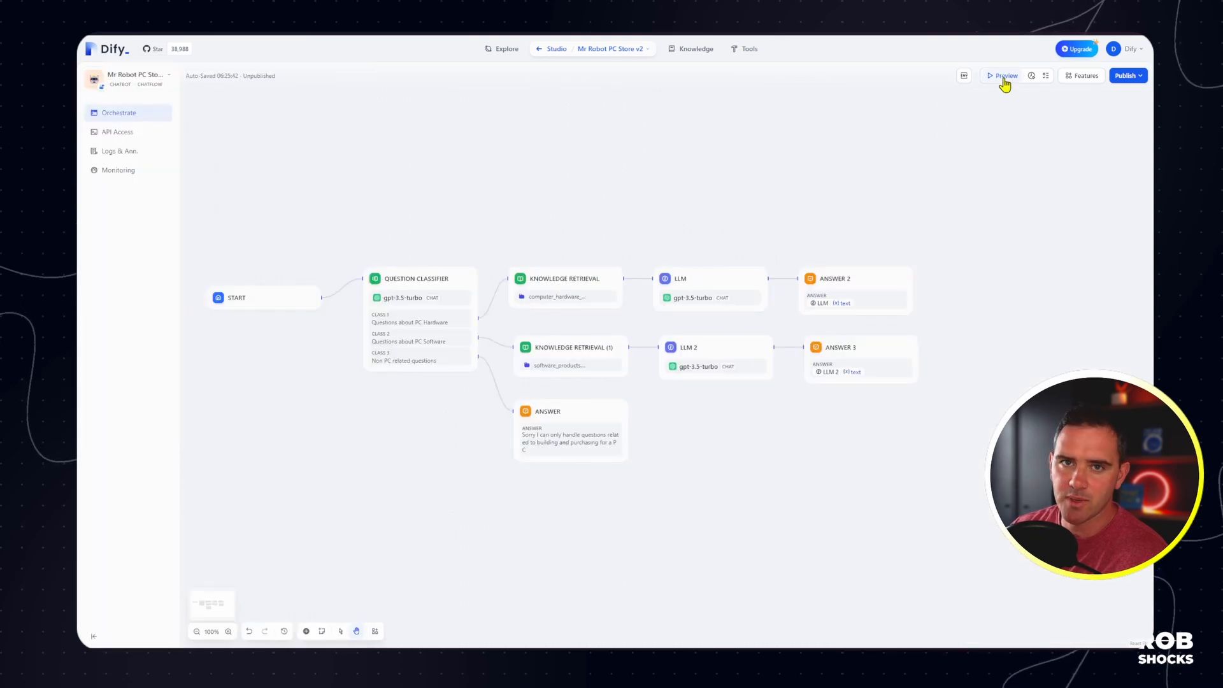
click(1004, 78)
click(1016, 623)
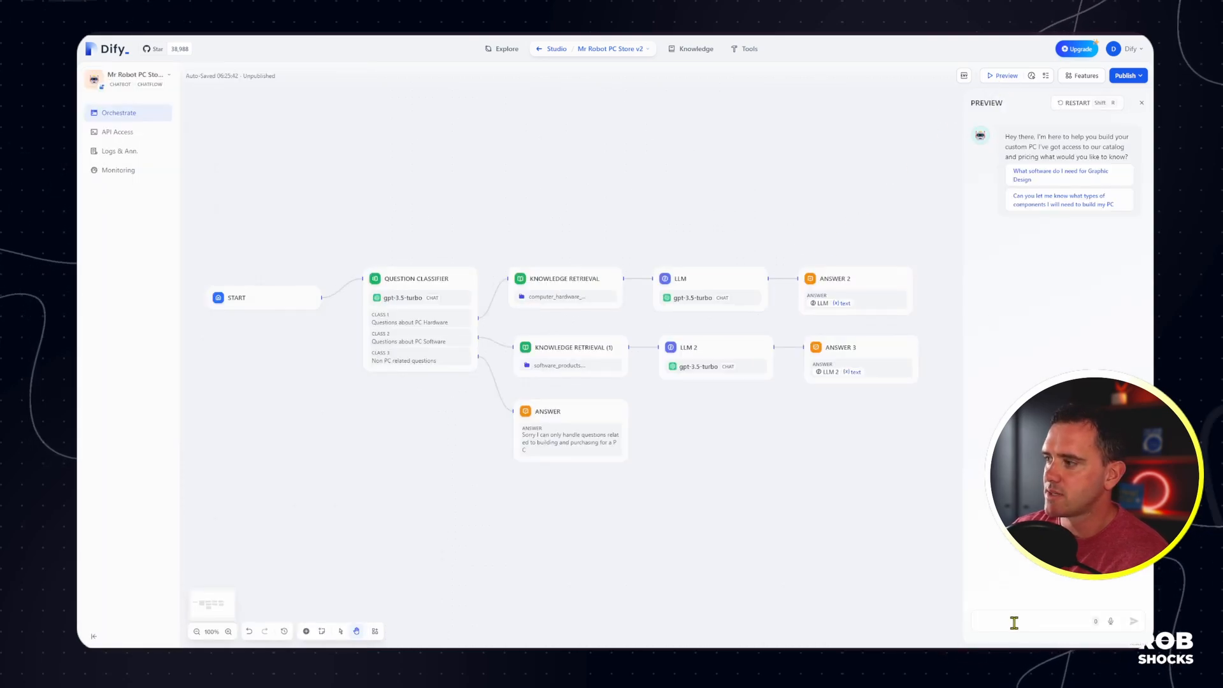
text(W)
key(BackSpace)
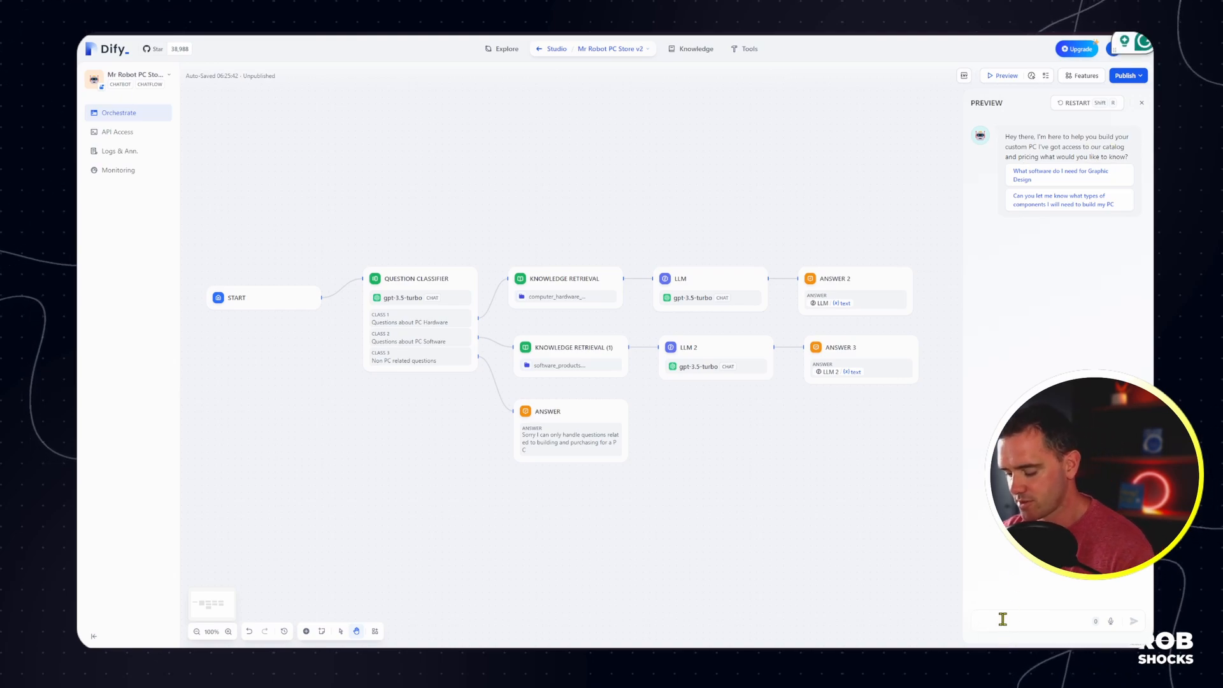
text(What mother bo)
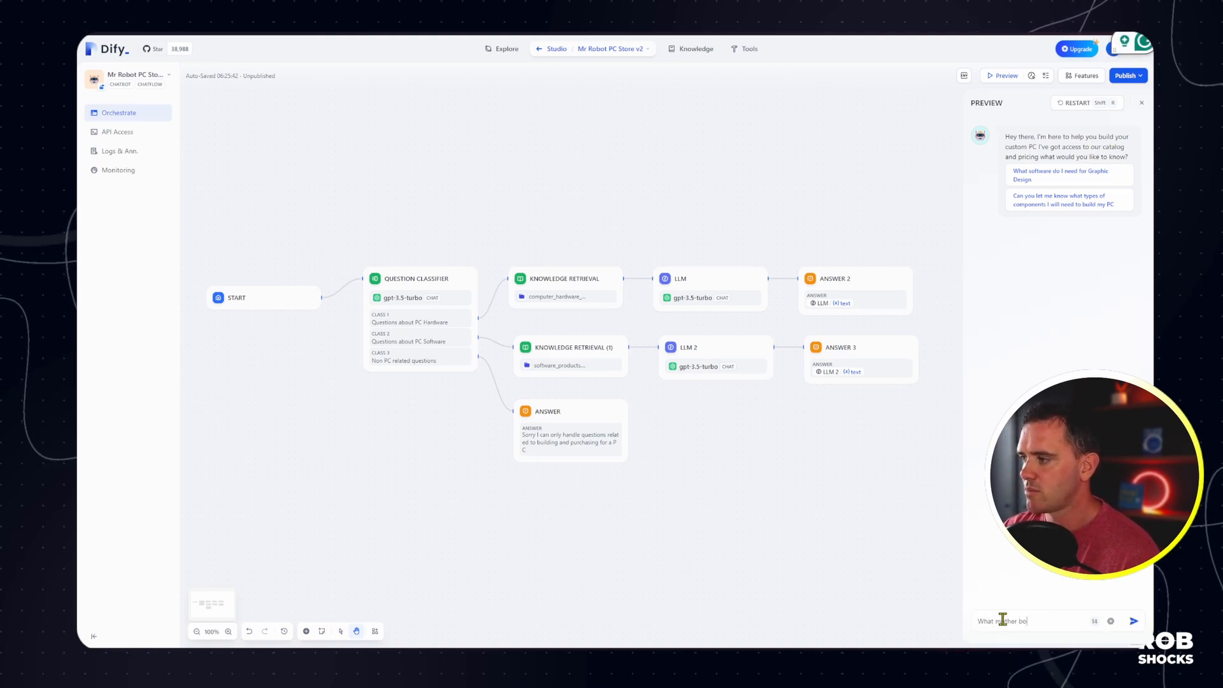
text(ards do you have)
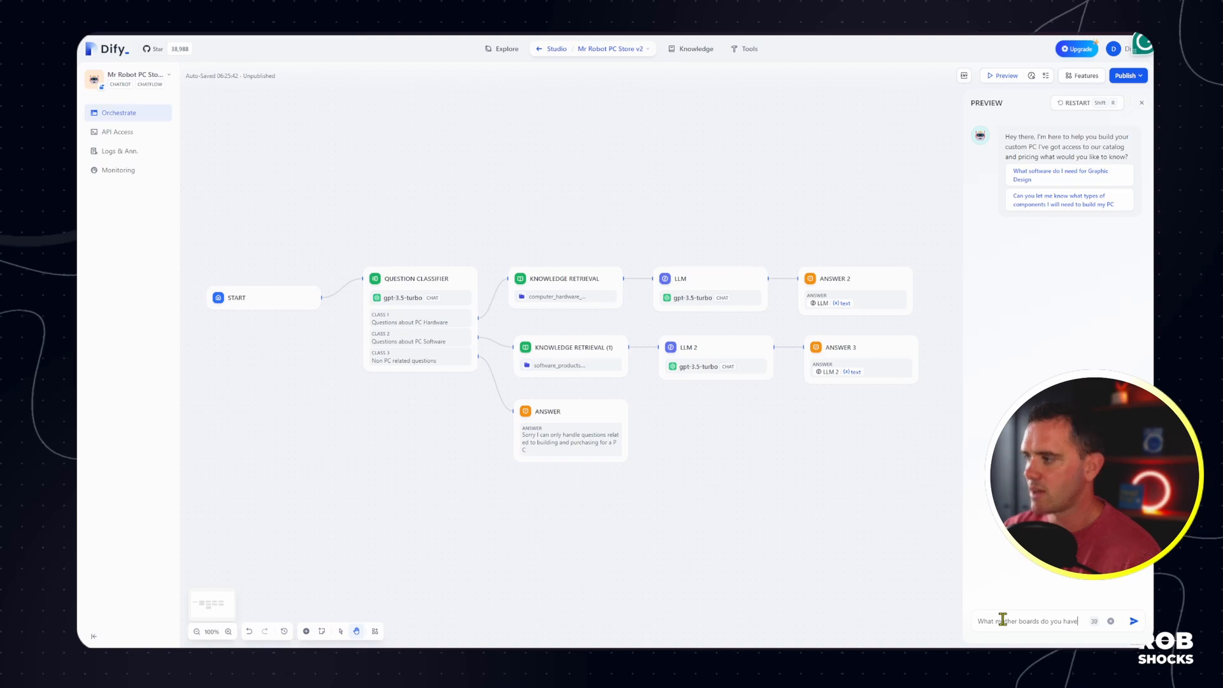
text(?)
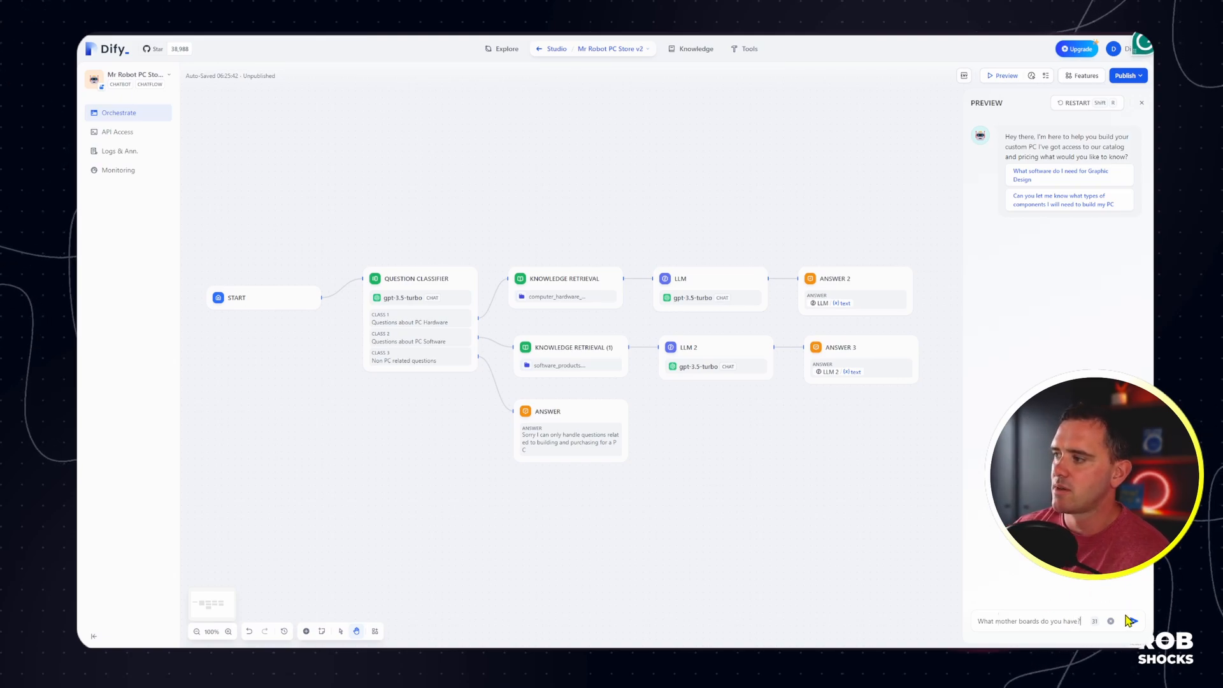
click(1133, 625)
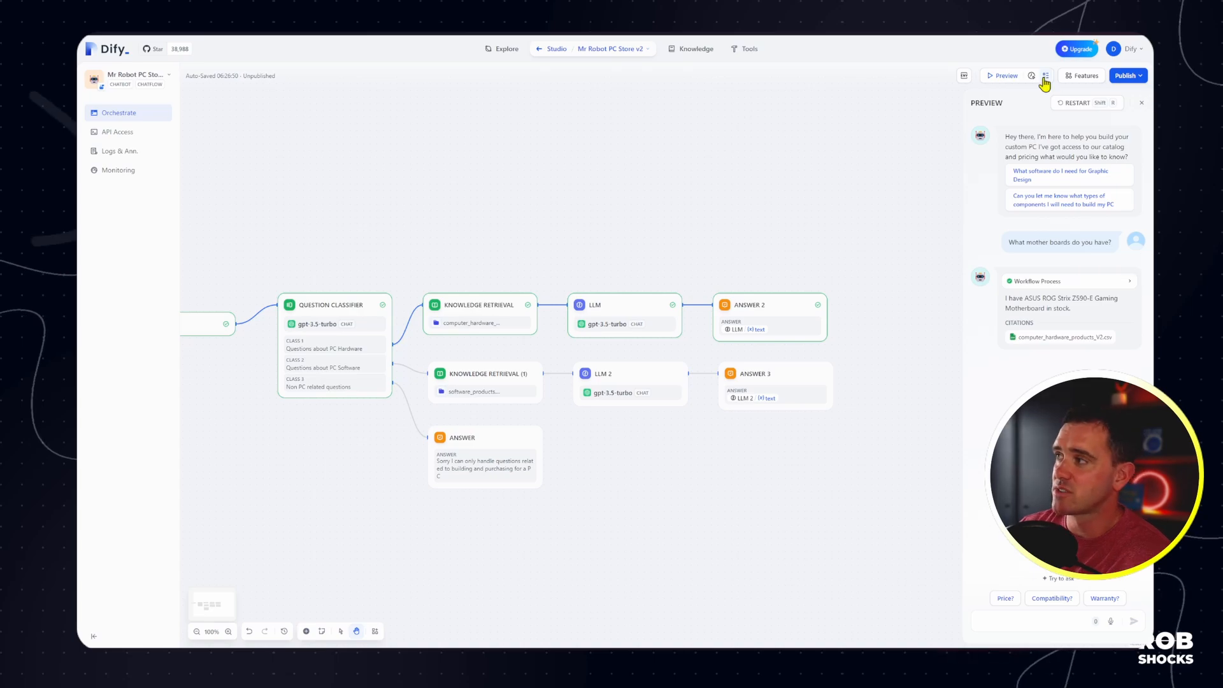
Step: Check the Citations and Attributions option among the chatflow's available features without changing it
click(1081, 76)
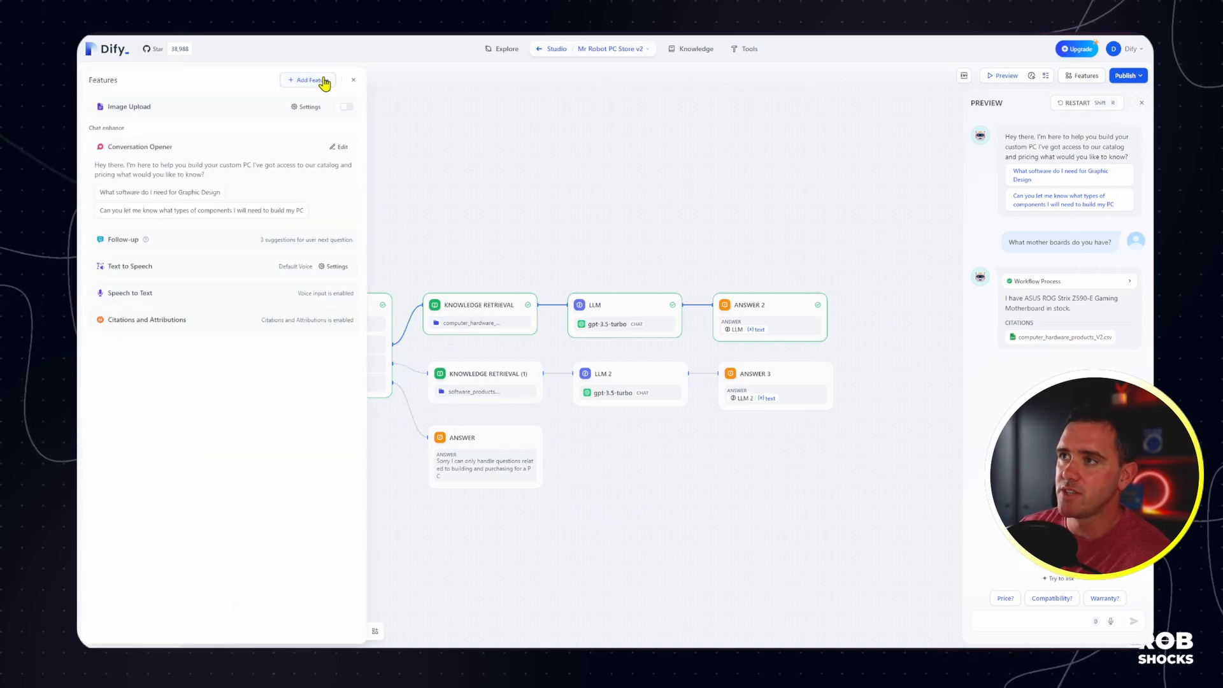
click(309, 81)
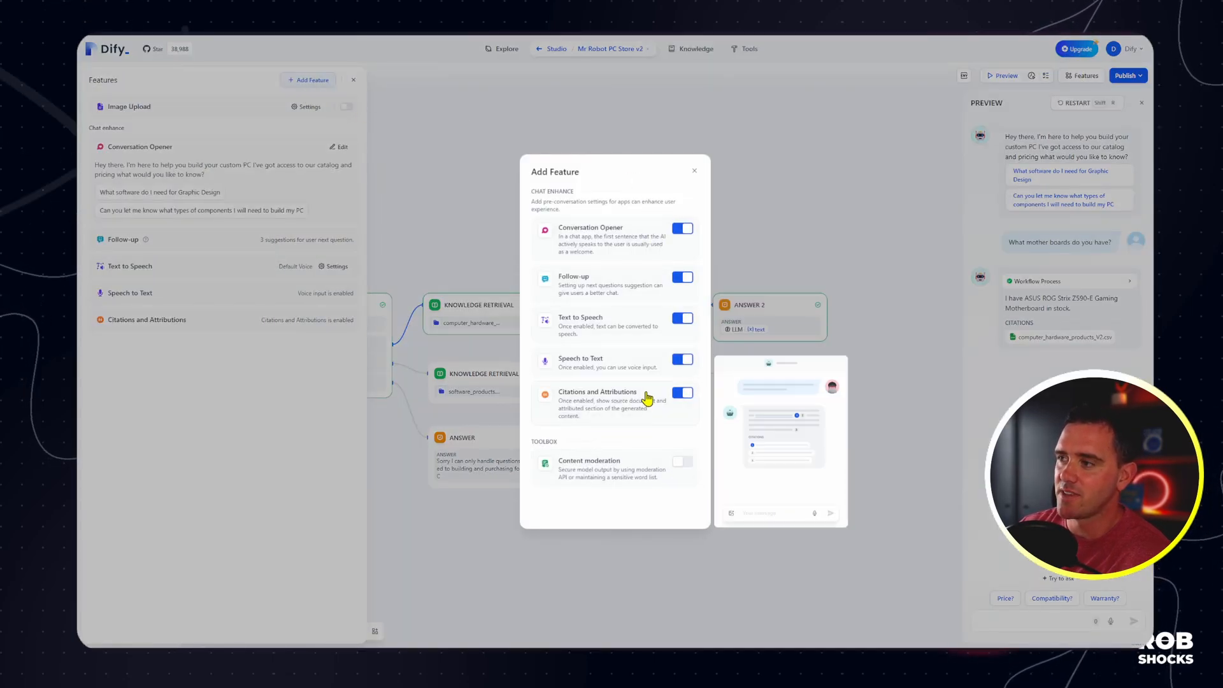
click(802, 142)
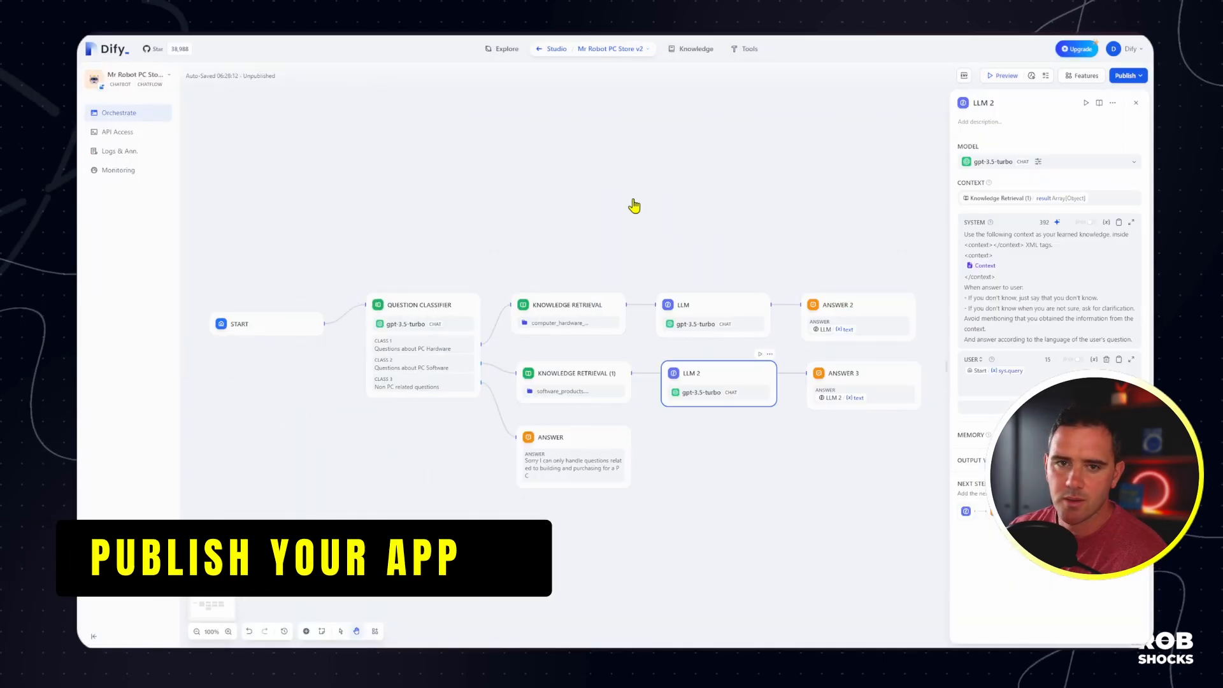
Step: Publish the chatflow and review its website embedding options: the iframe, the chat bubble script and the Chrome extension
click(1129, 76)
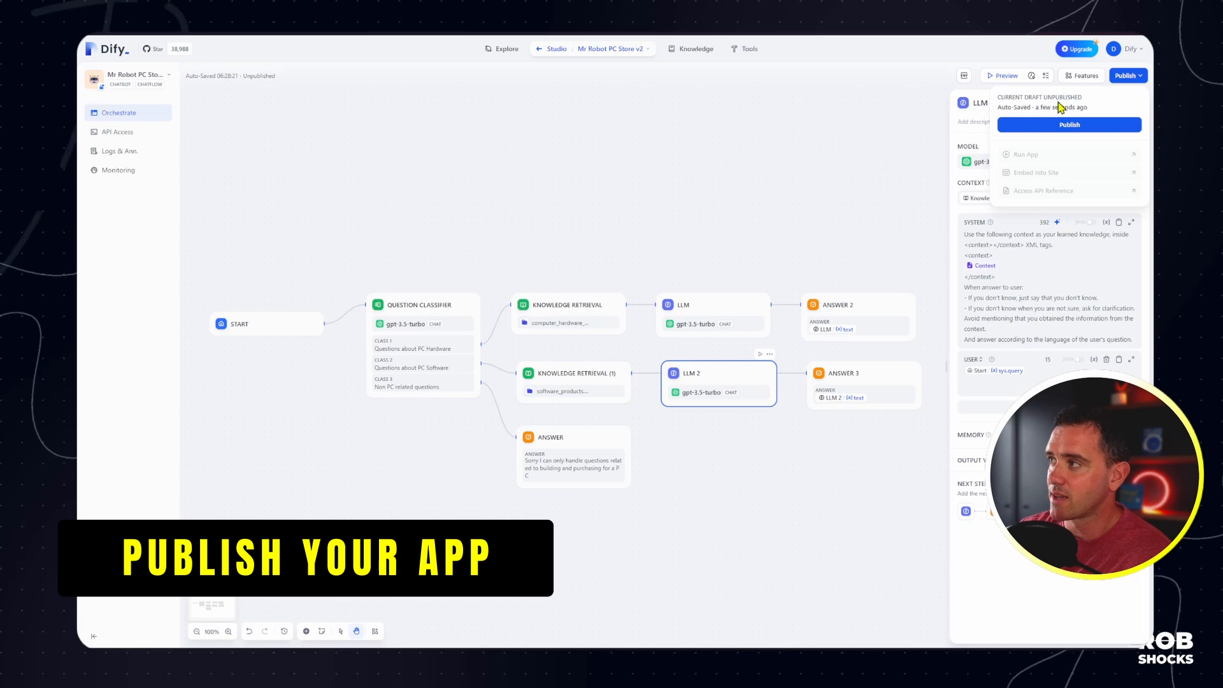
click(1061, 123)
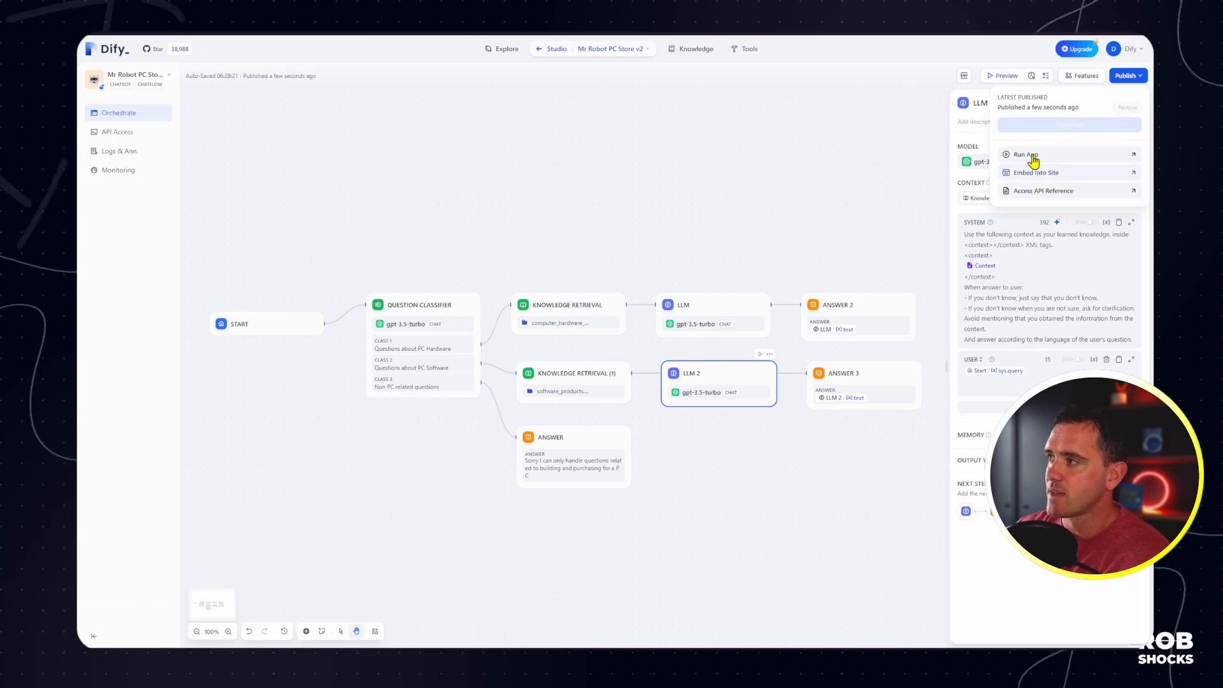
click(1058, 173)
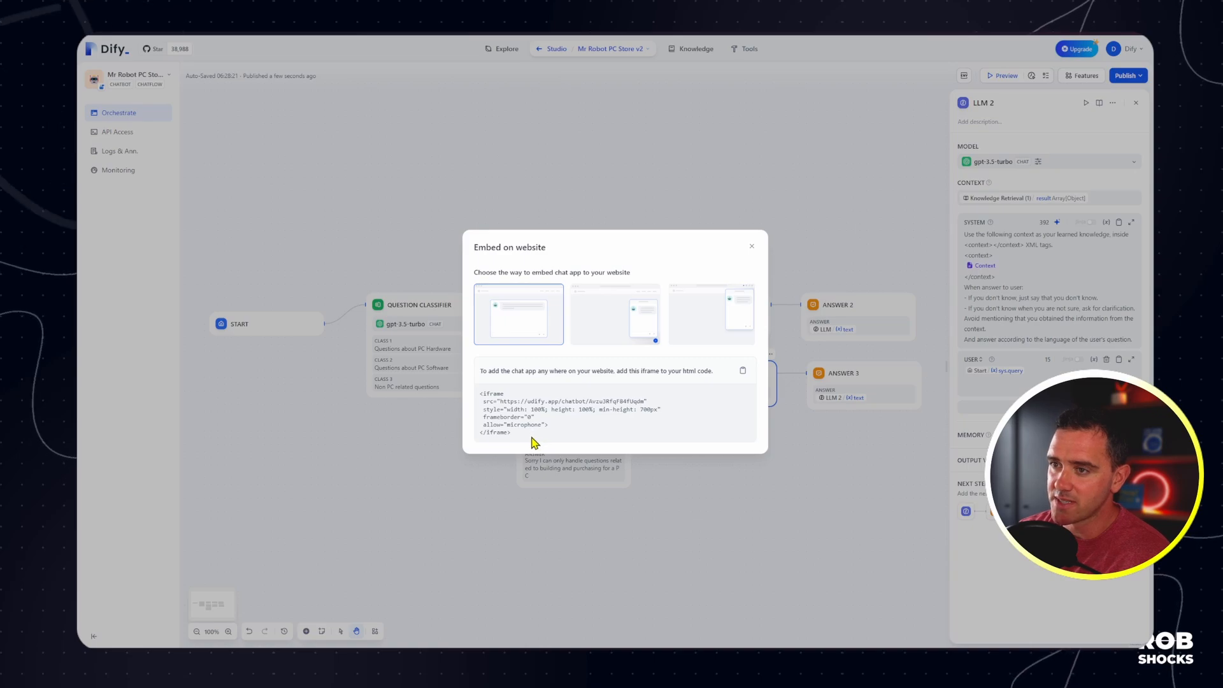
click(651, 324)
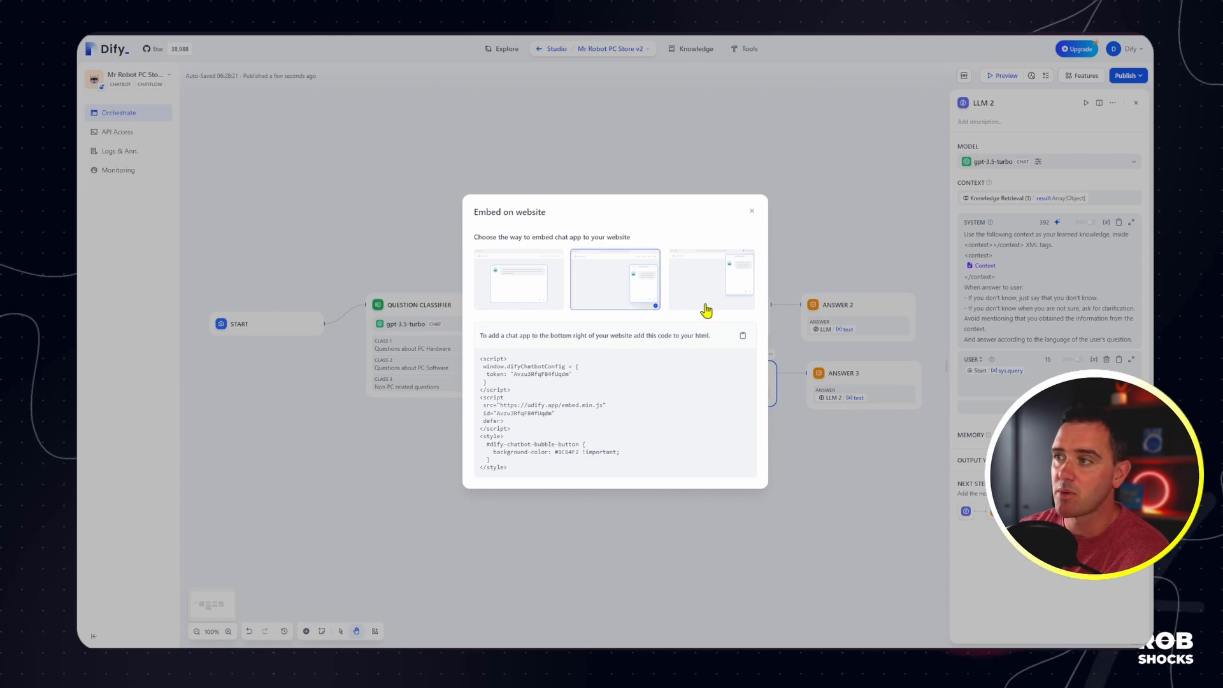
click(713, 285)
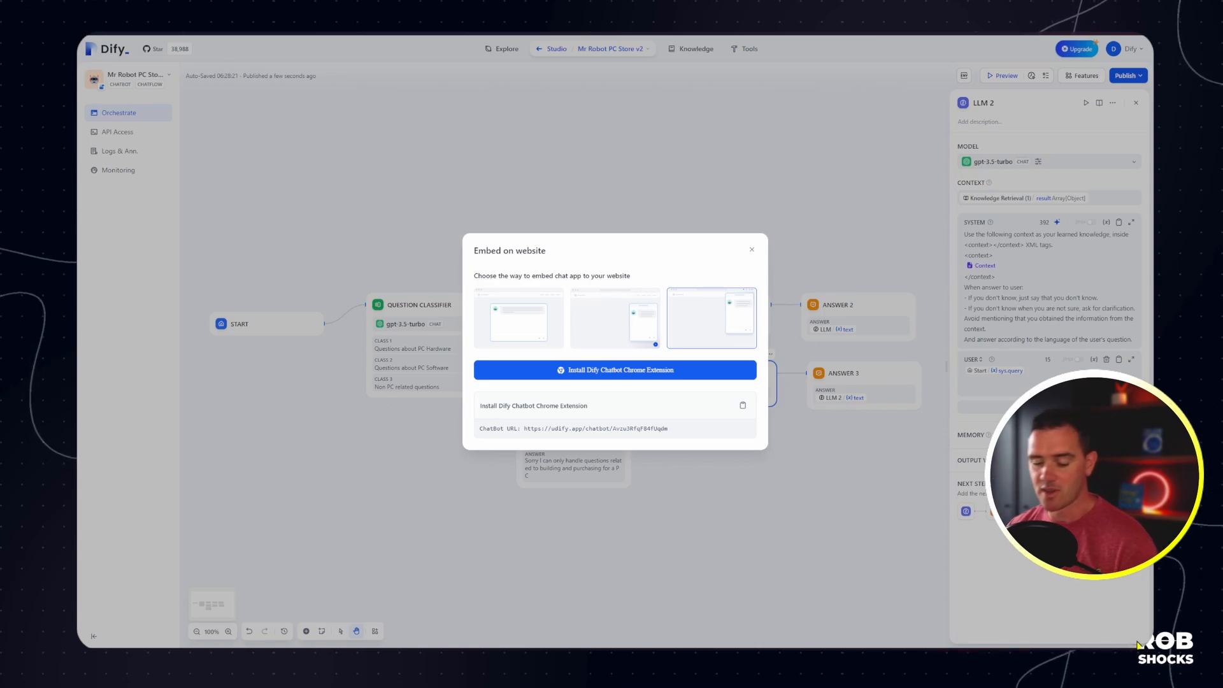
click(751, 251)
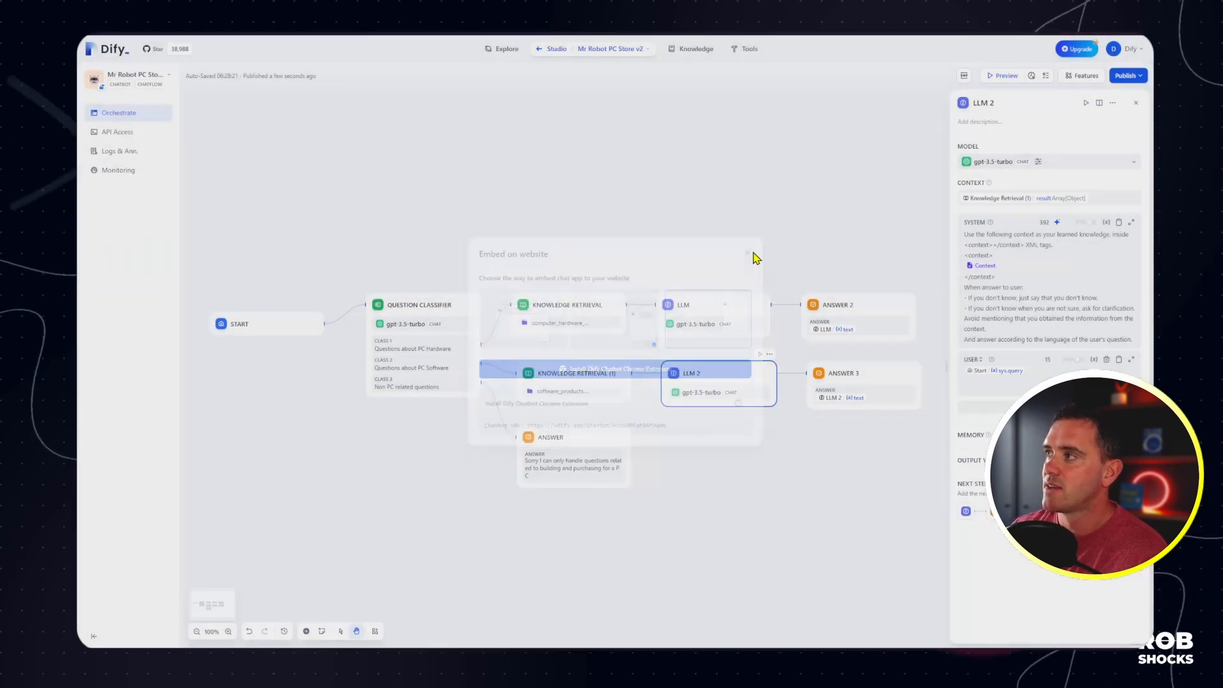
Step: Run the published app, start a chat, ask "Do you have microsoft office and how much is i t" and check the reply
click(1139, 76)
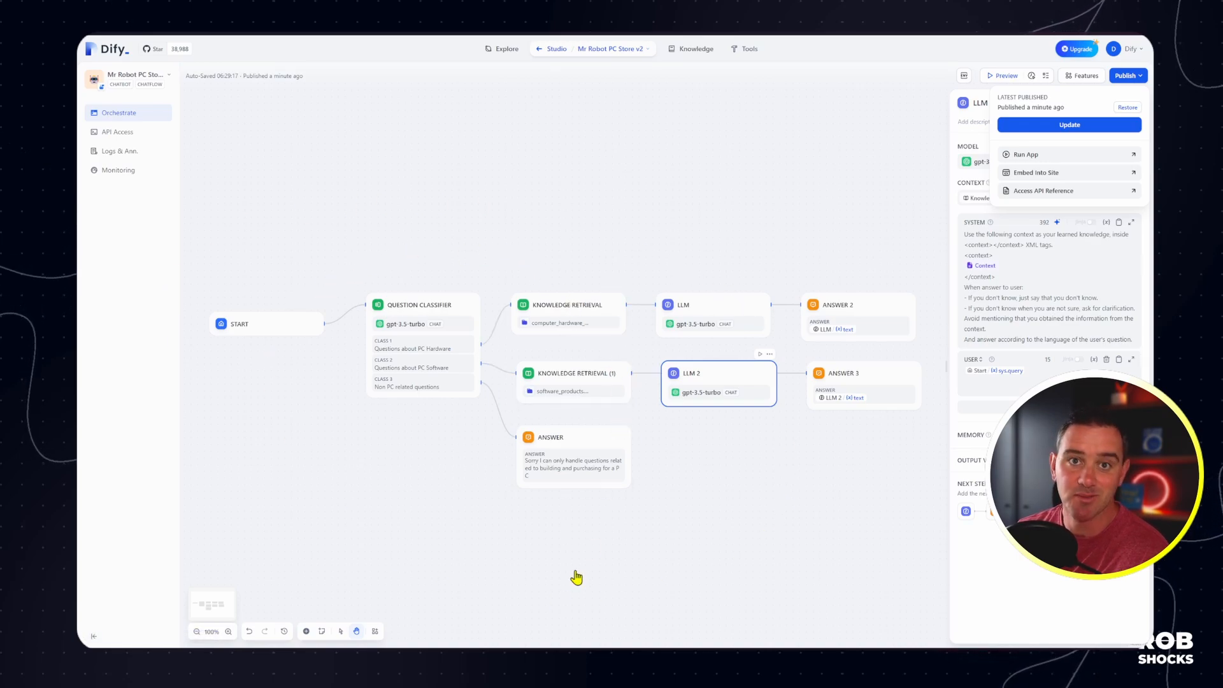
click(1043, 156)
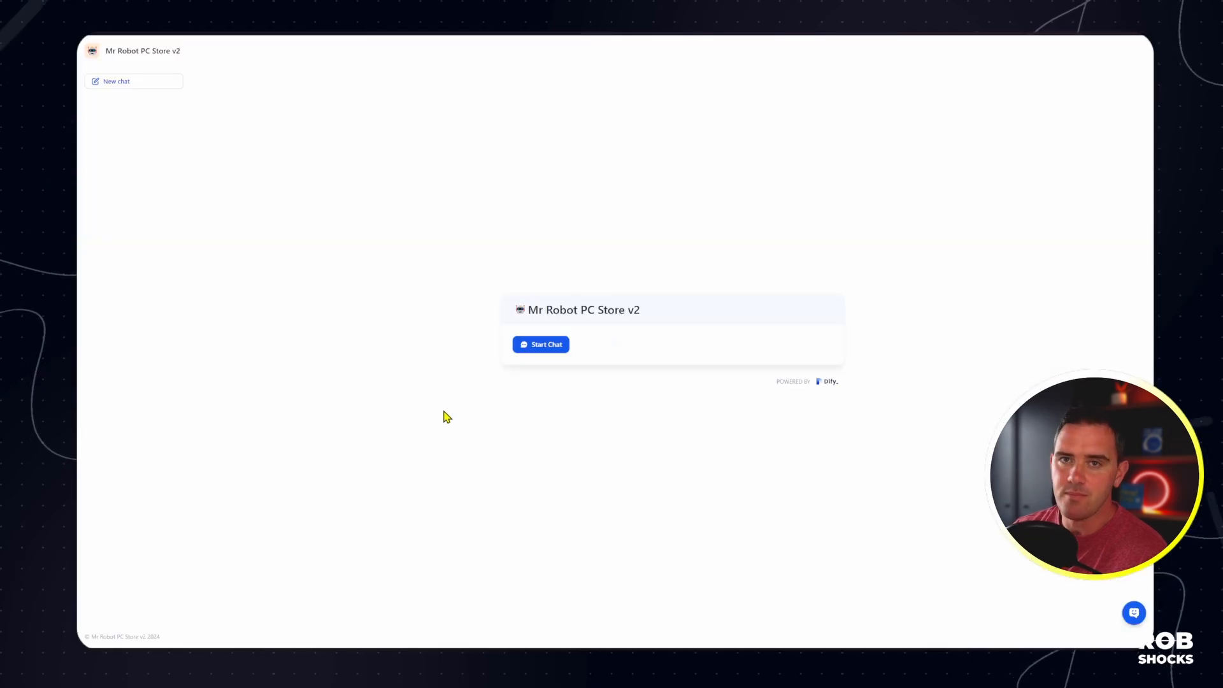
click(547, 346)
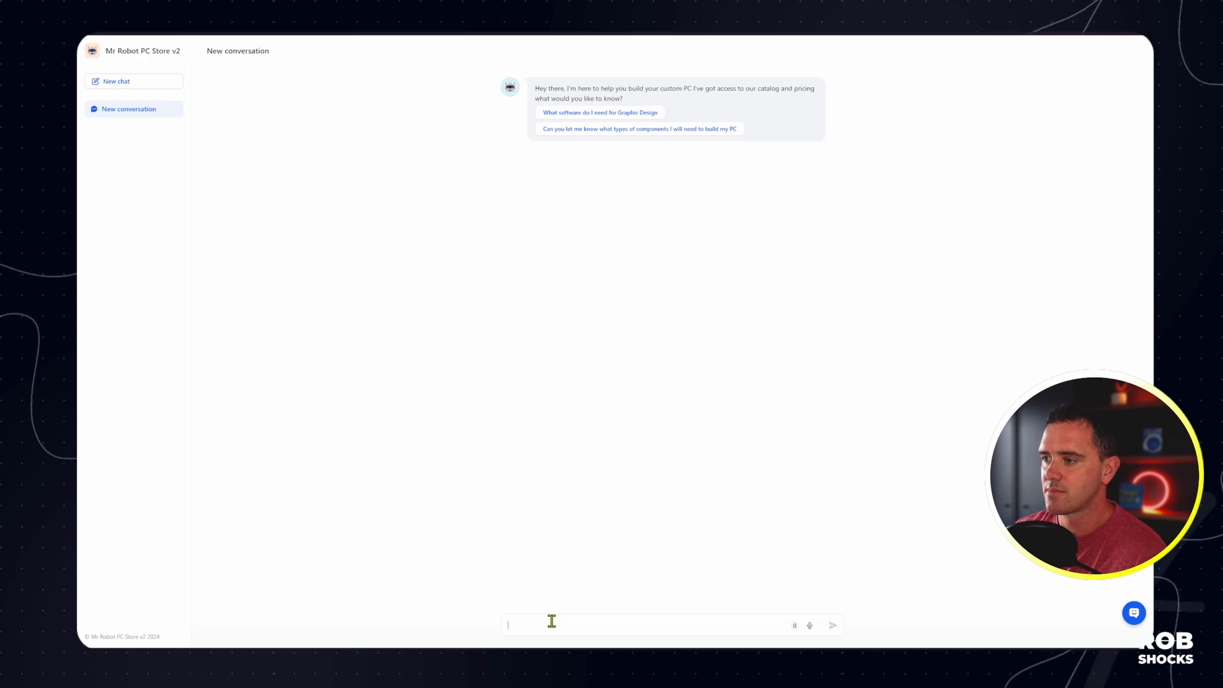
text(W)
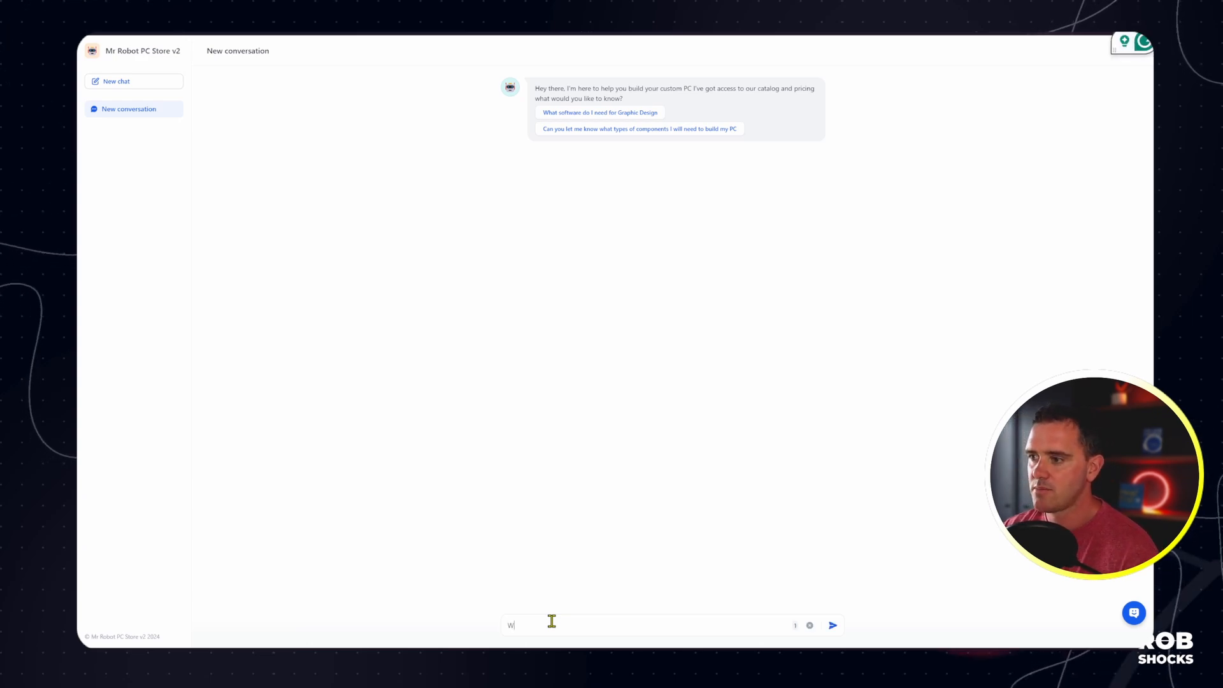
text(o you have m)
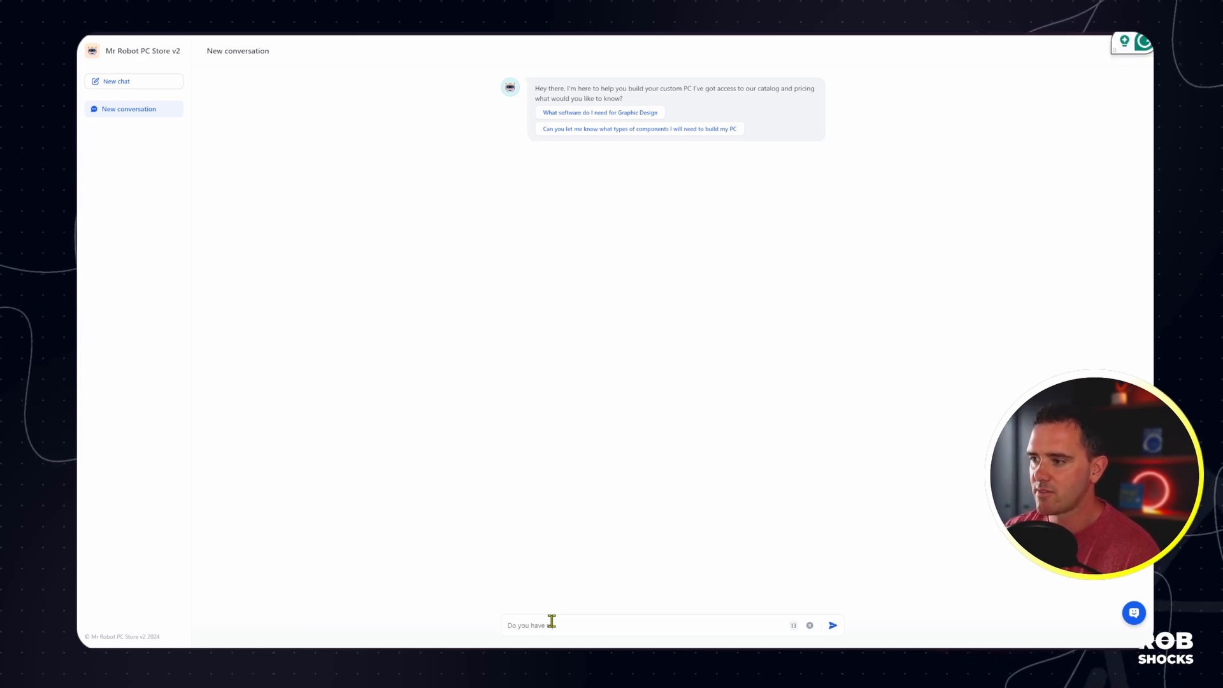
text(icrosoft office and how mu)
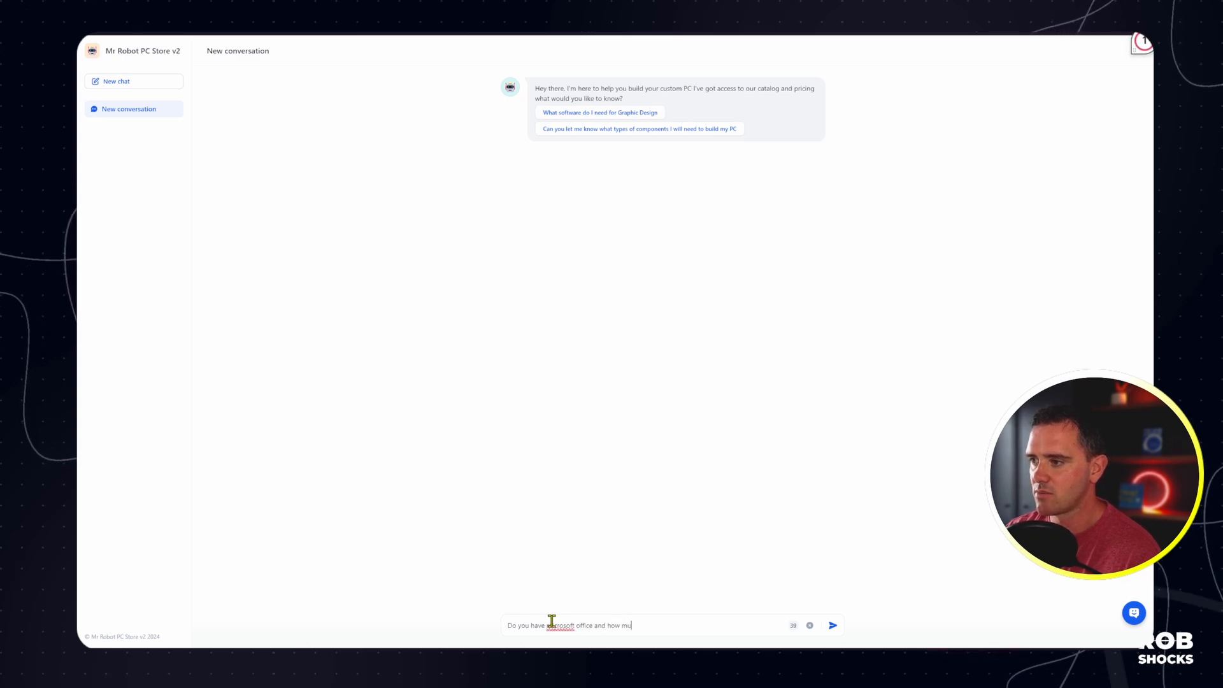
text(ch is i t)
key(Return)
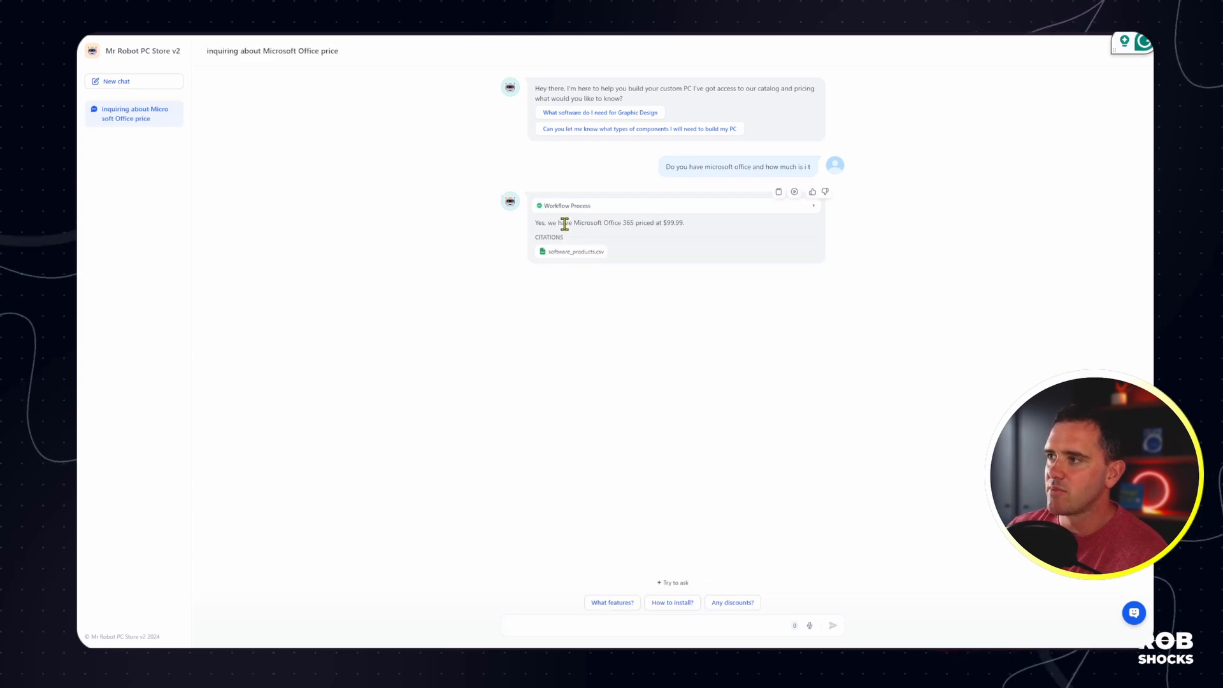
drag(578, 223, 686, 224)
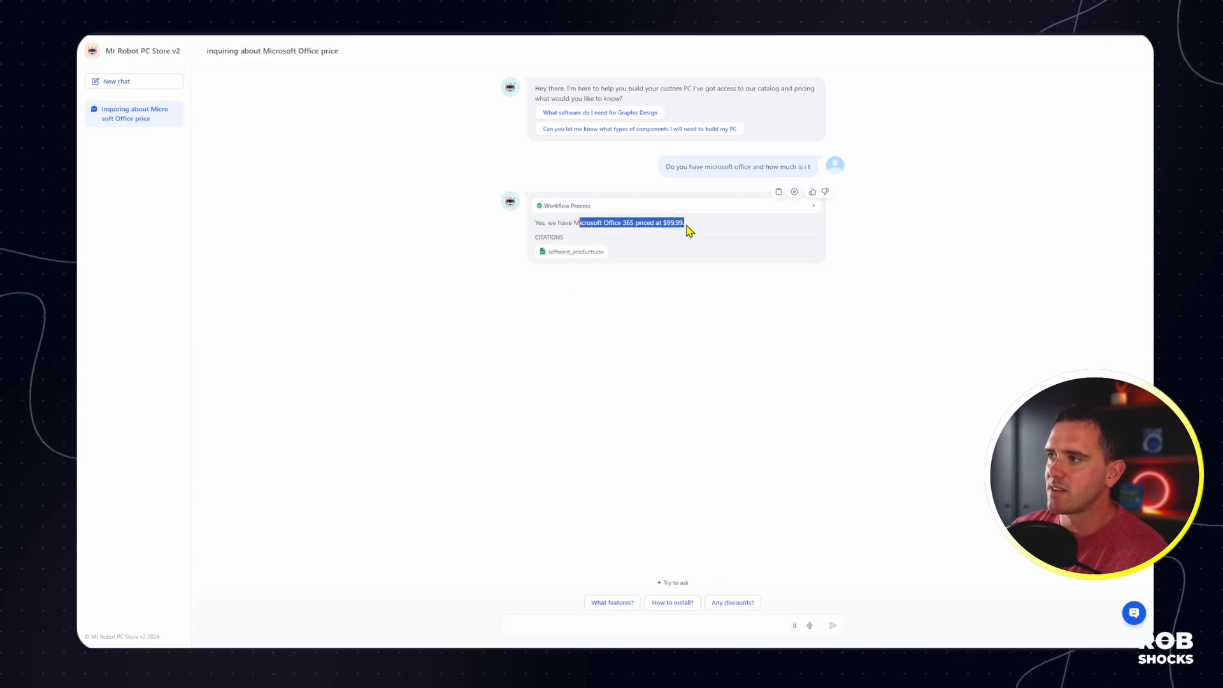
click(473, 320)
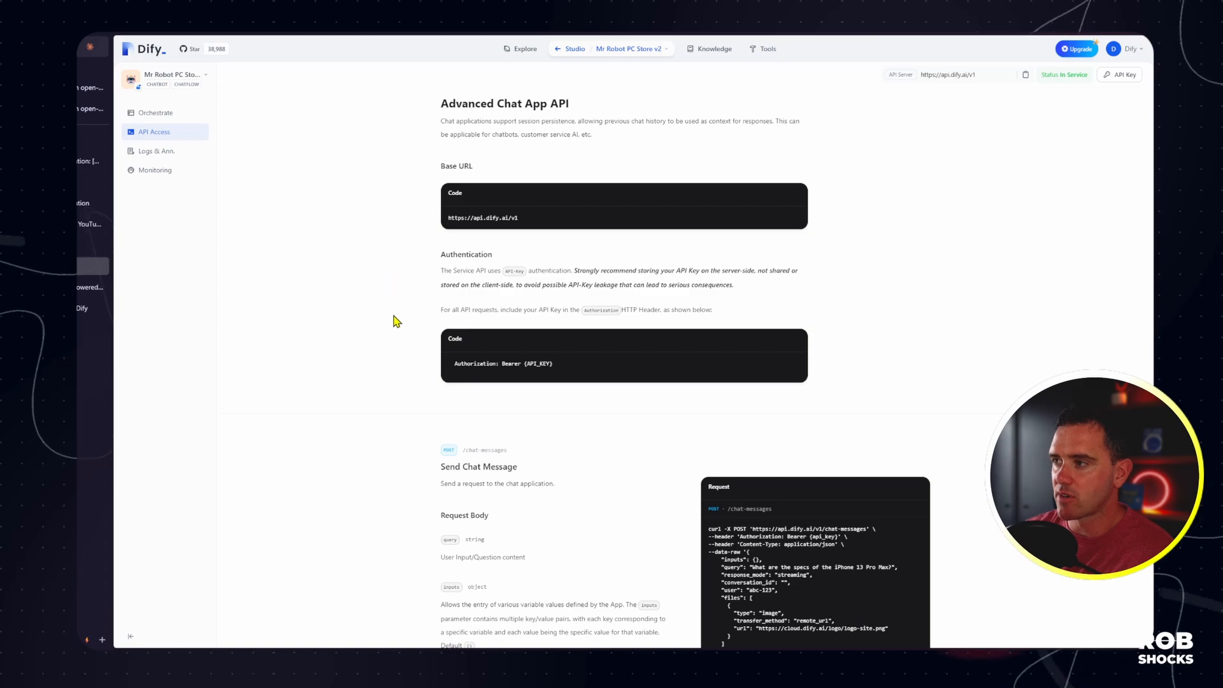
Step: Look over the Advanced Chat App API reference for the published app
scroll(357, 300, down, 4)
scroll(392, 321, up, 4)
scroll(392, 322, down, 5)
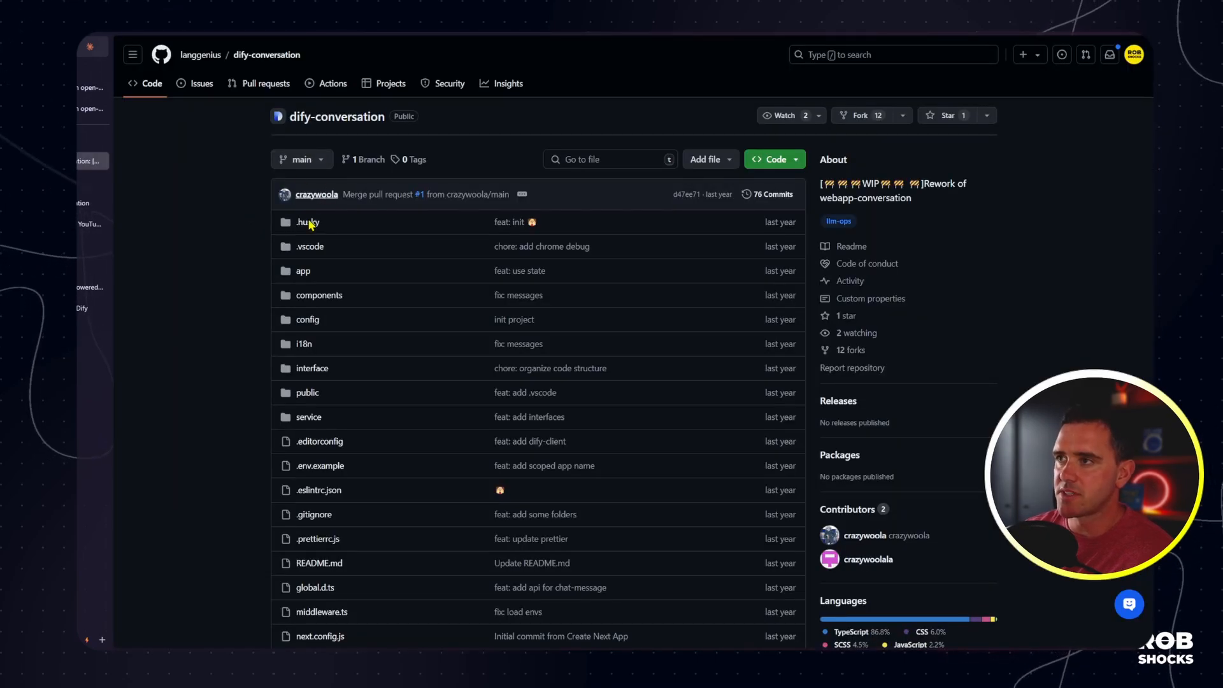
Step: Examine the file list and README of the langgenius/dify-conversation repository on GitHub
scroll(258, 326, down, 6)
scroll(258, 325, down, 5)
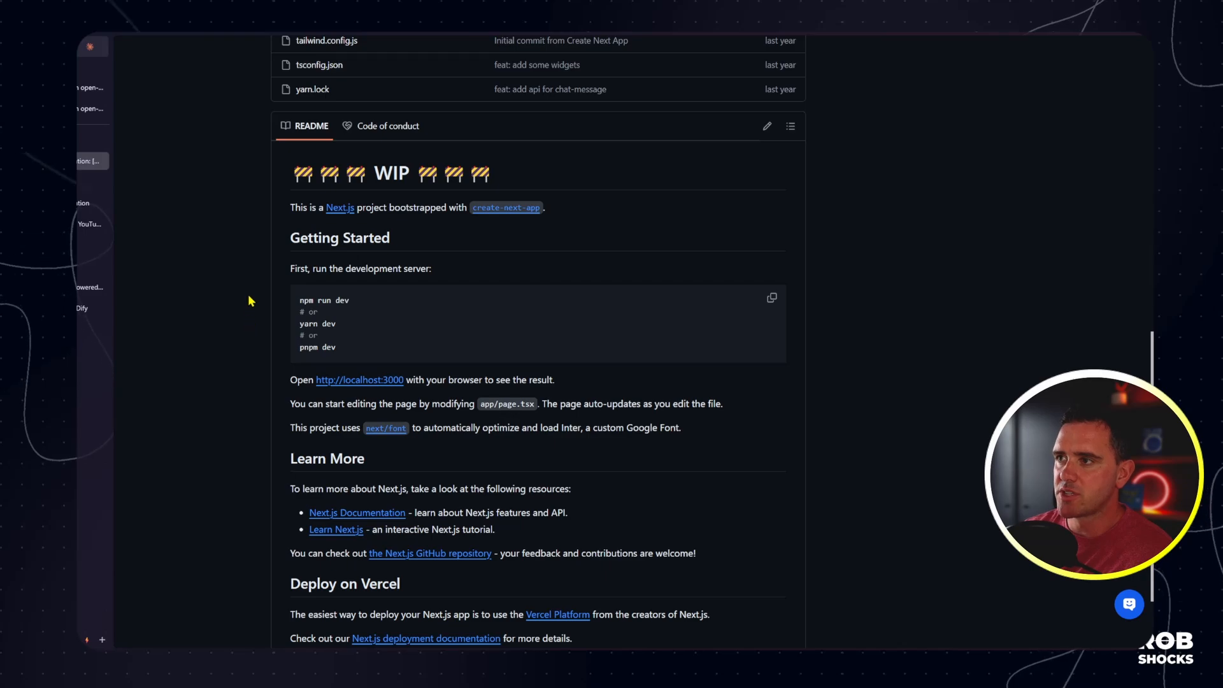
scroll(260, 331, down, 3)
scroll(258, 331, up, 1)
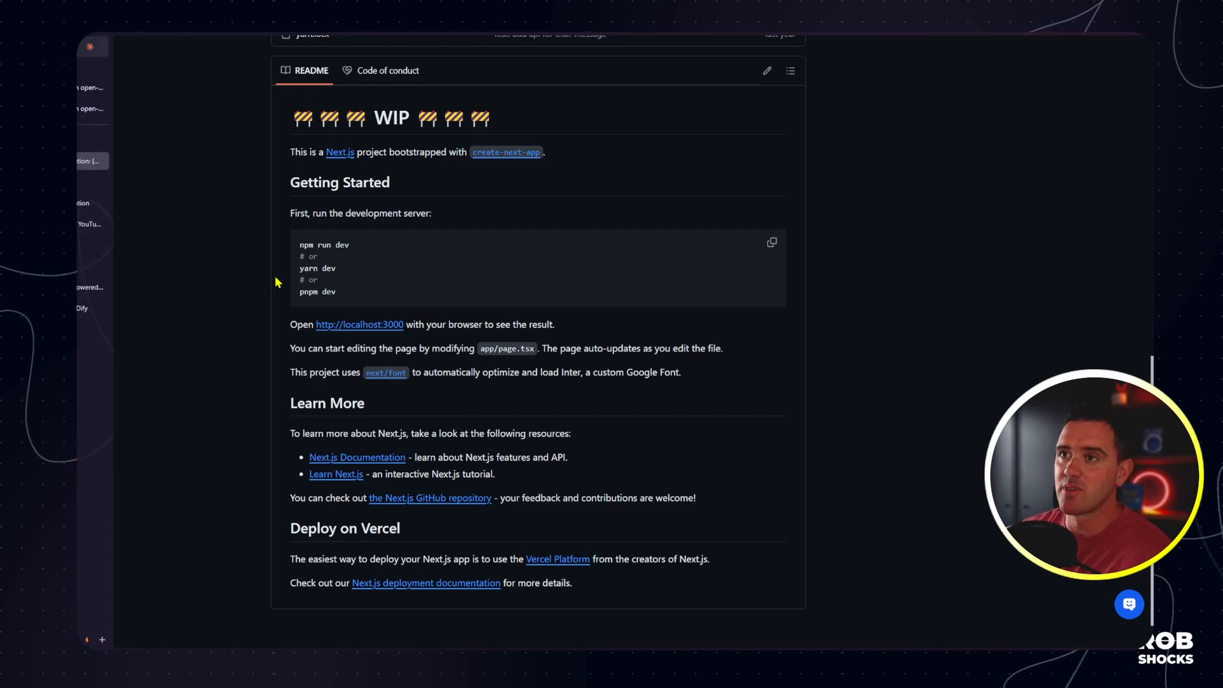
scroll(273, 287, up, 12)
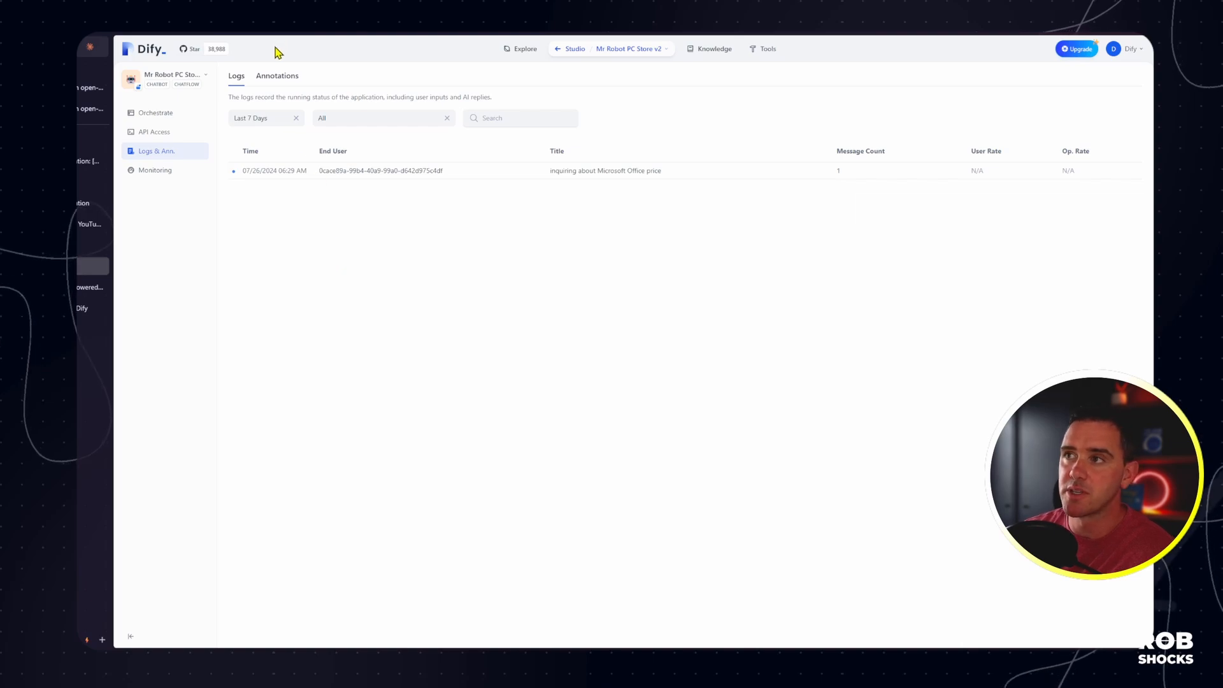
Step: Switch back to Dify and open the published app's Monitoring page to view its usage analytics
click(181, 170)
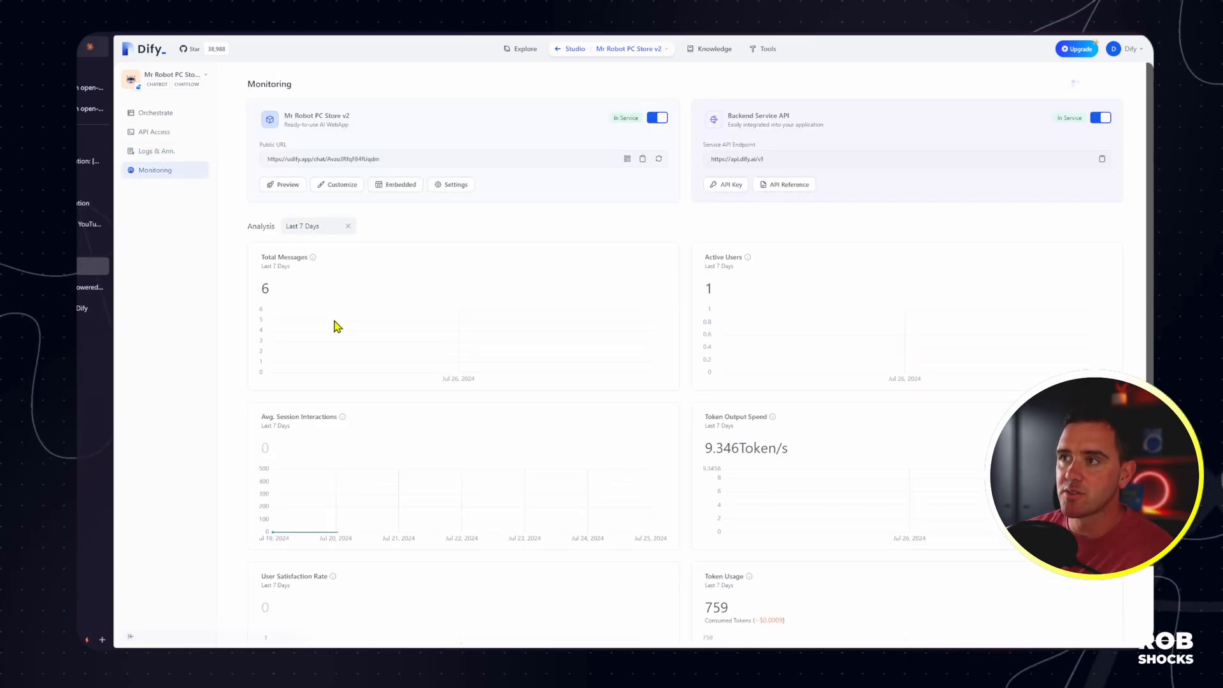
Step: Look over the remaining Monitoring charts and return to the Orchestrate canvas to review the chatflow's nodes
scroll(245, 367, down, 2)
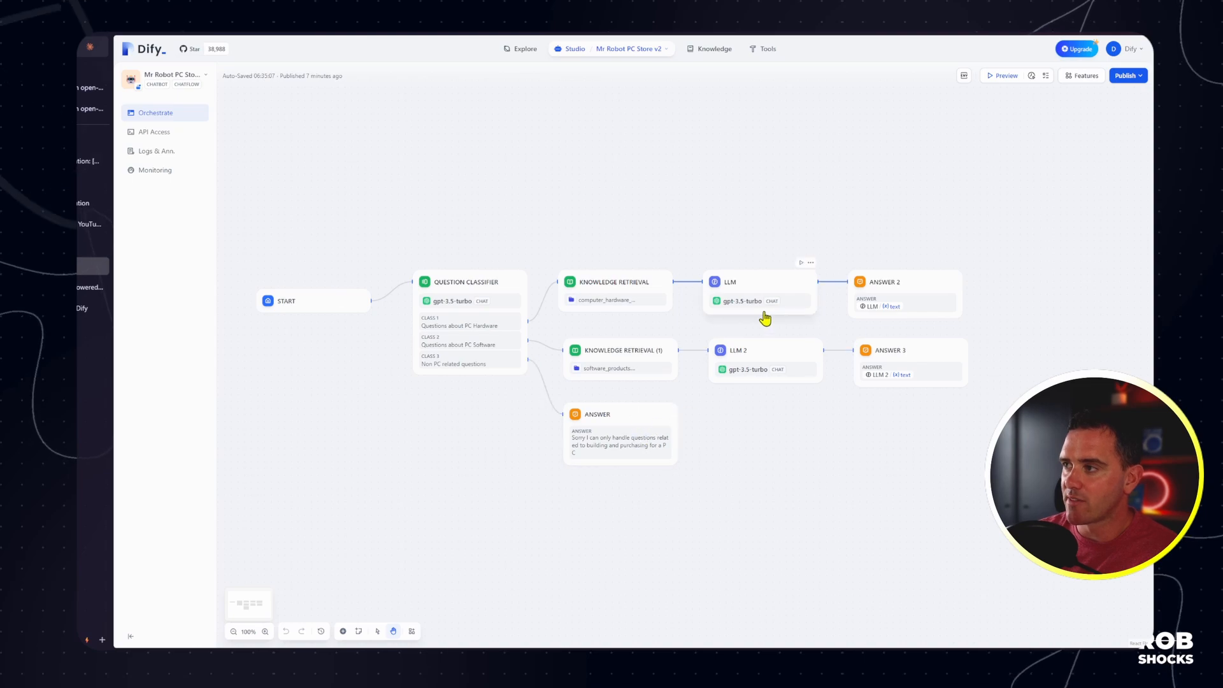
mouse_move(889, 486)
mouse_down()
mouse_move(877, 487)
mouse_move(893, 488)
mouse_up()
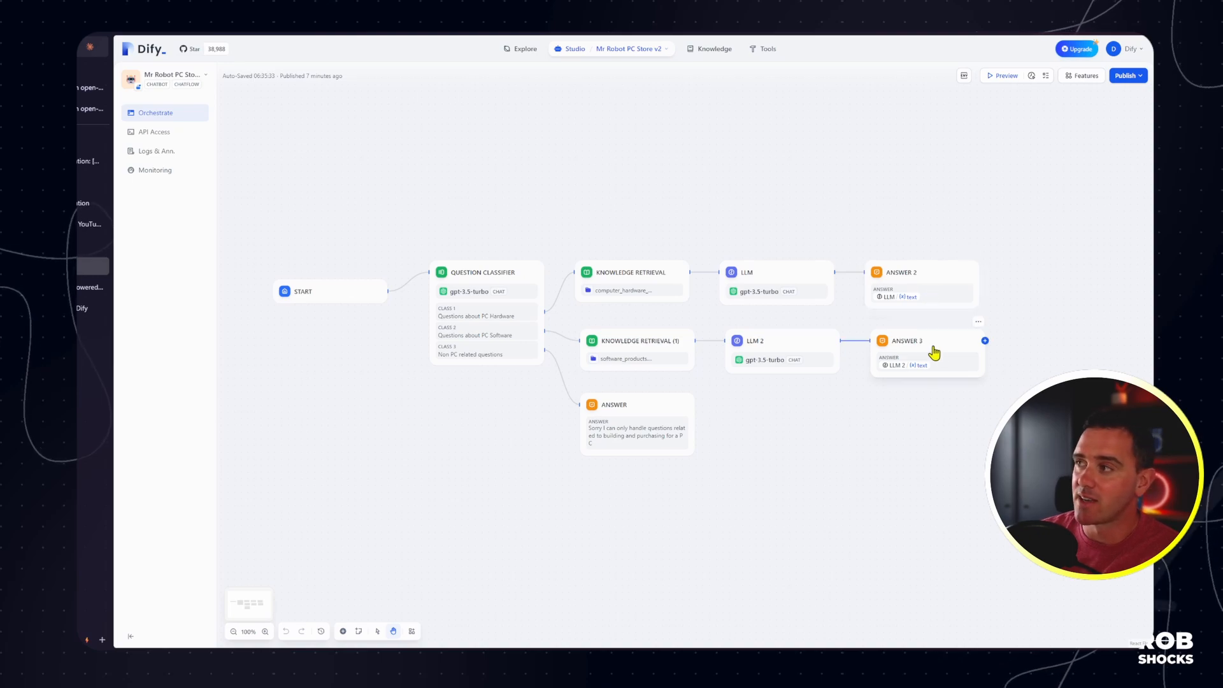
drag(314, 210, 324, 224)
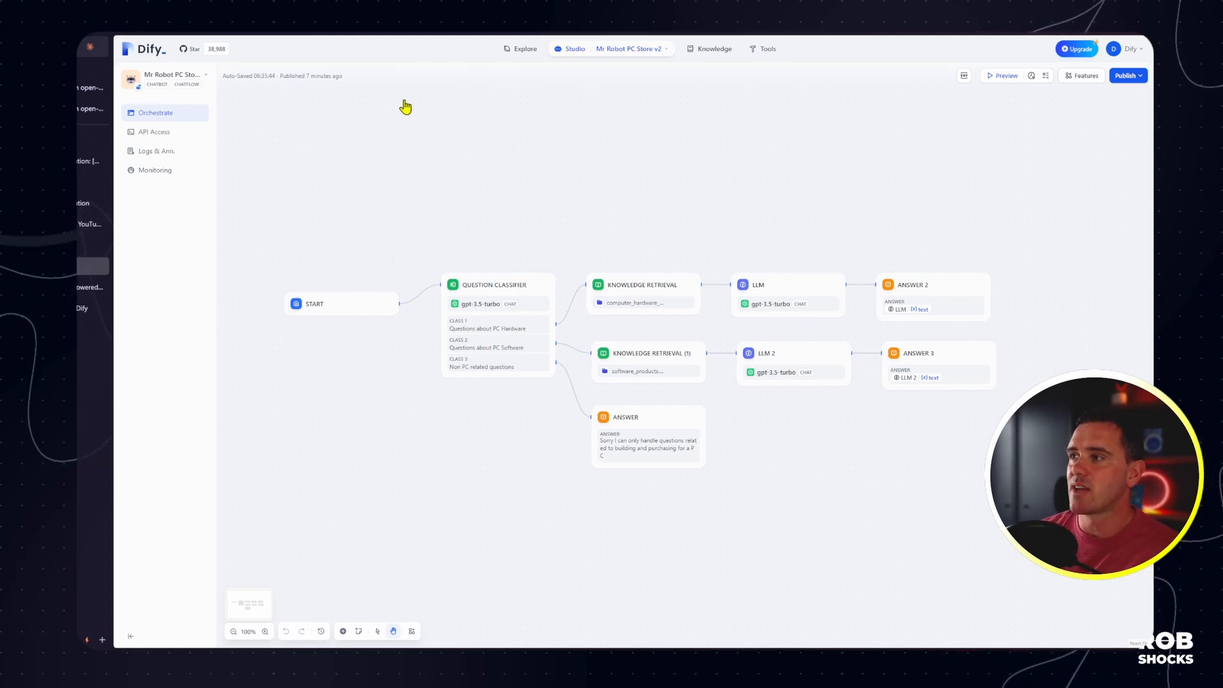
Step: Examine the blocks that can be added to the chatflow, including Variable Aggregator, Parameter Extractor and HTTP Request
click(343, 630)
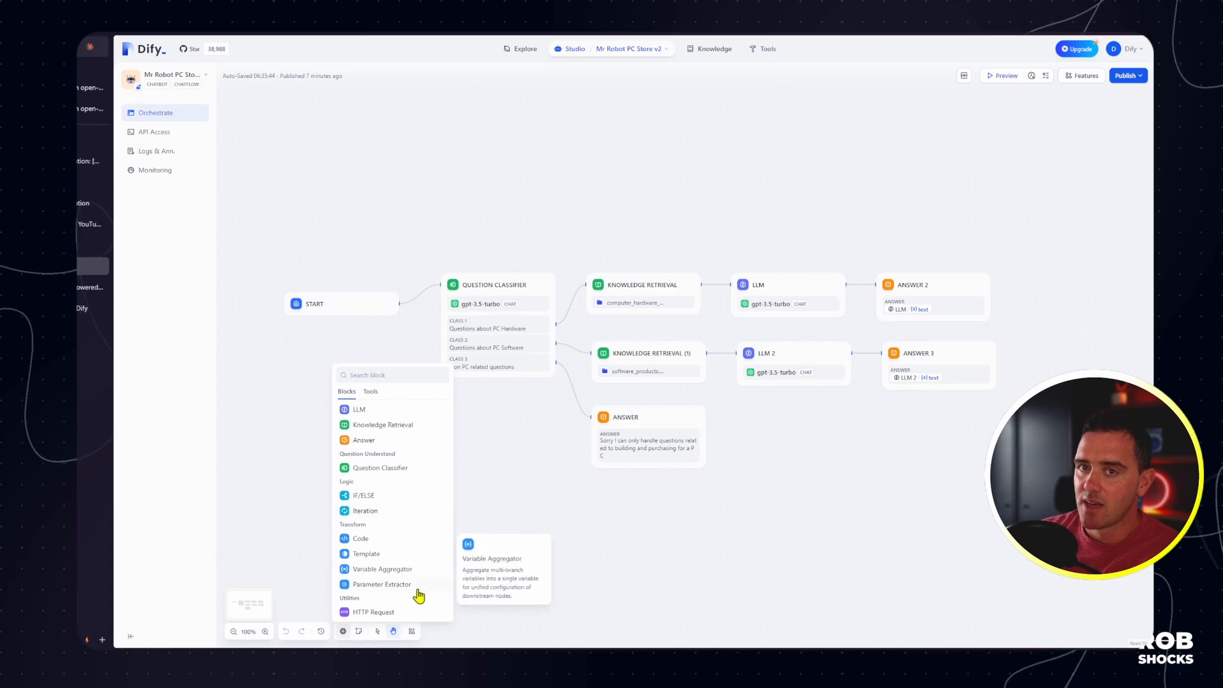
mouse_move(391, 577)
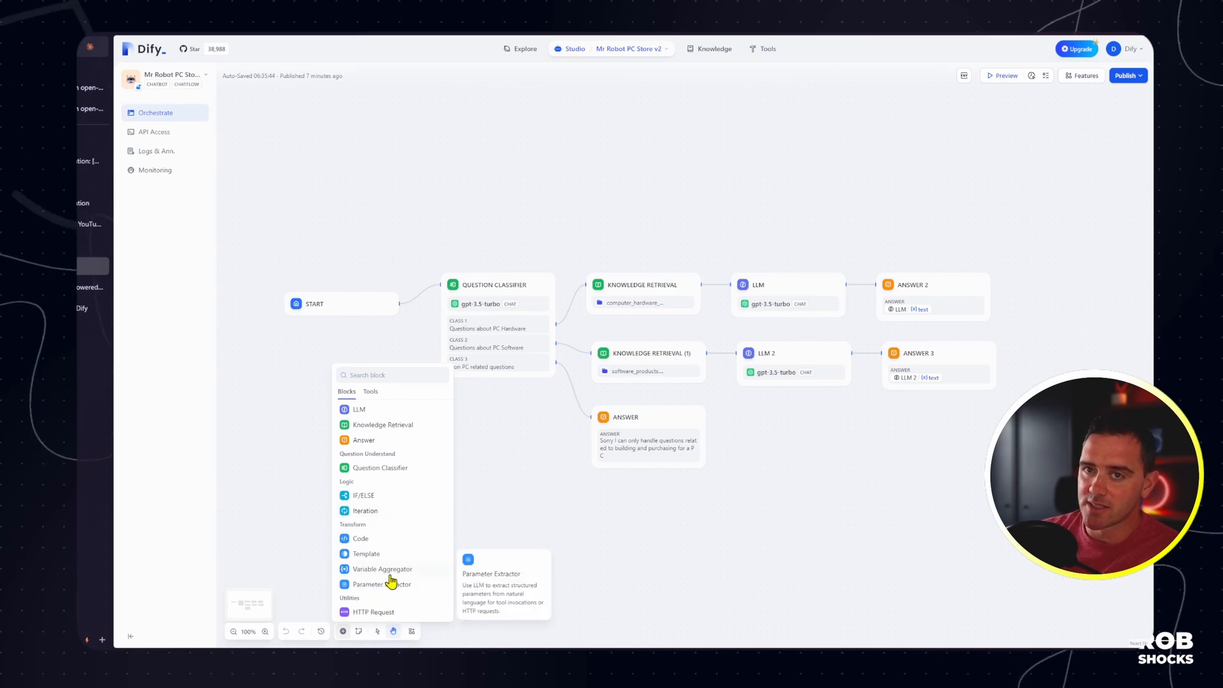
mouse_move(383, 618)
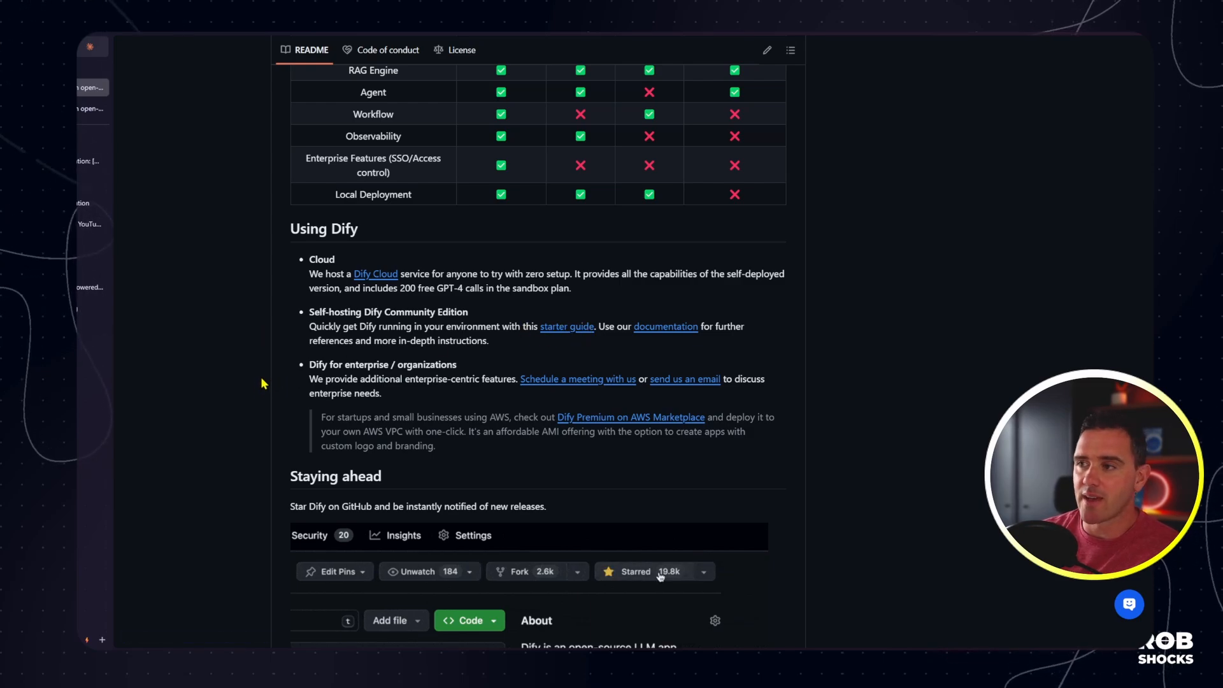
Step: Switch to the Dify README on GitHub and read its hosting options, enterprise offering and Quick start instructions
scroll(255, 425, down, 1)
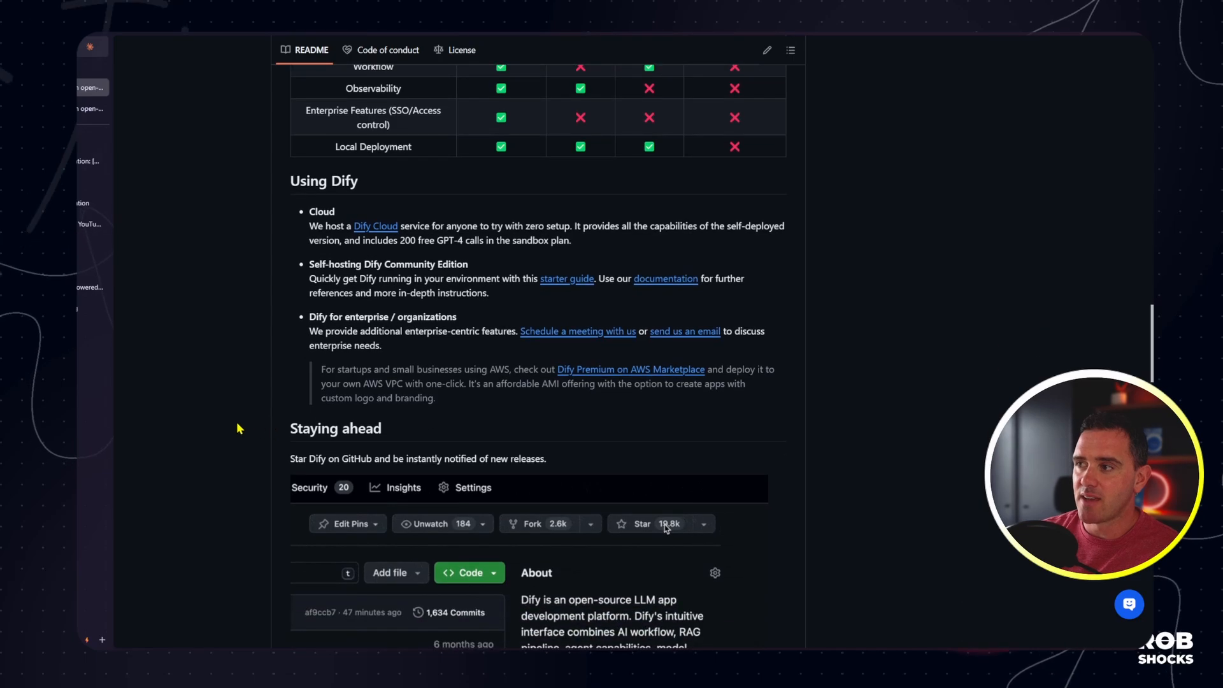
drag(341, 317, 455, 319)
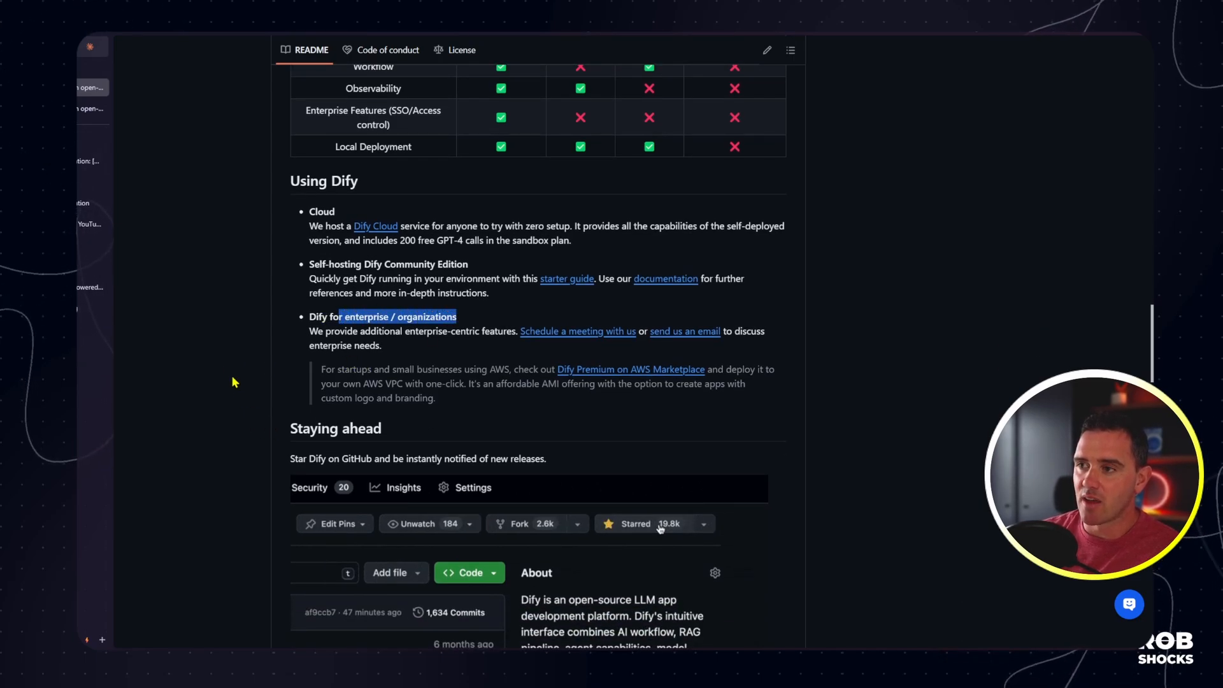
scroll(239, 406, down, 2)
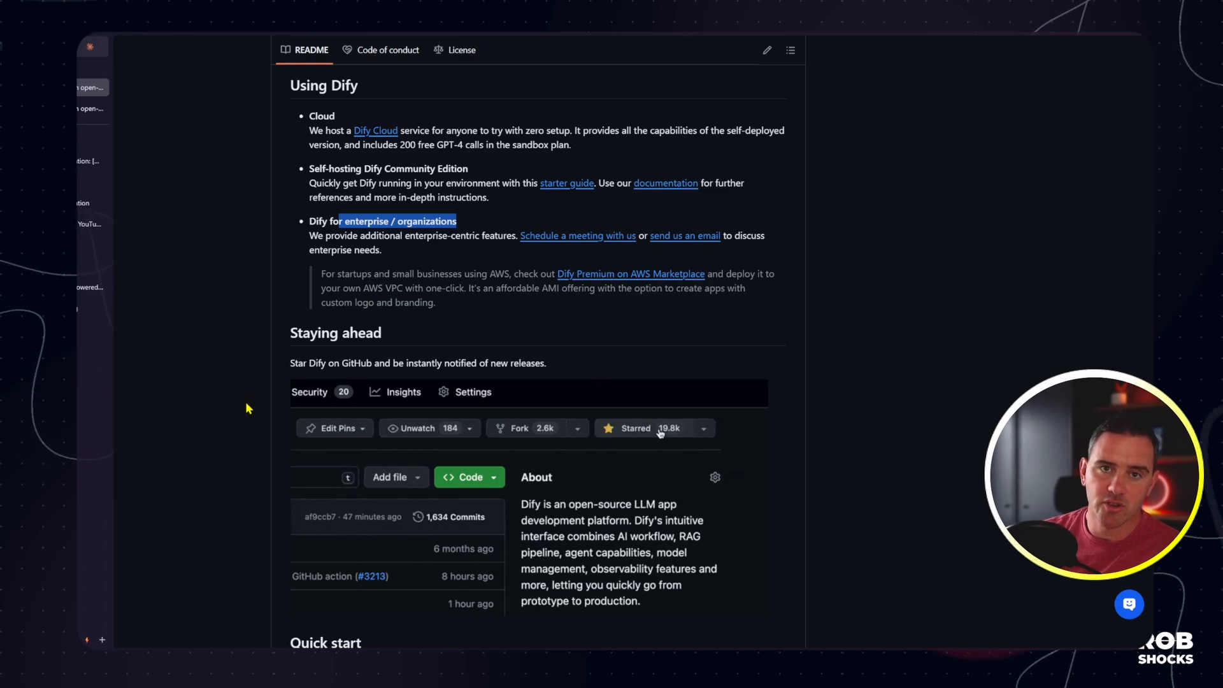
scroll(253, 427, down, 1)
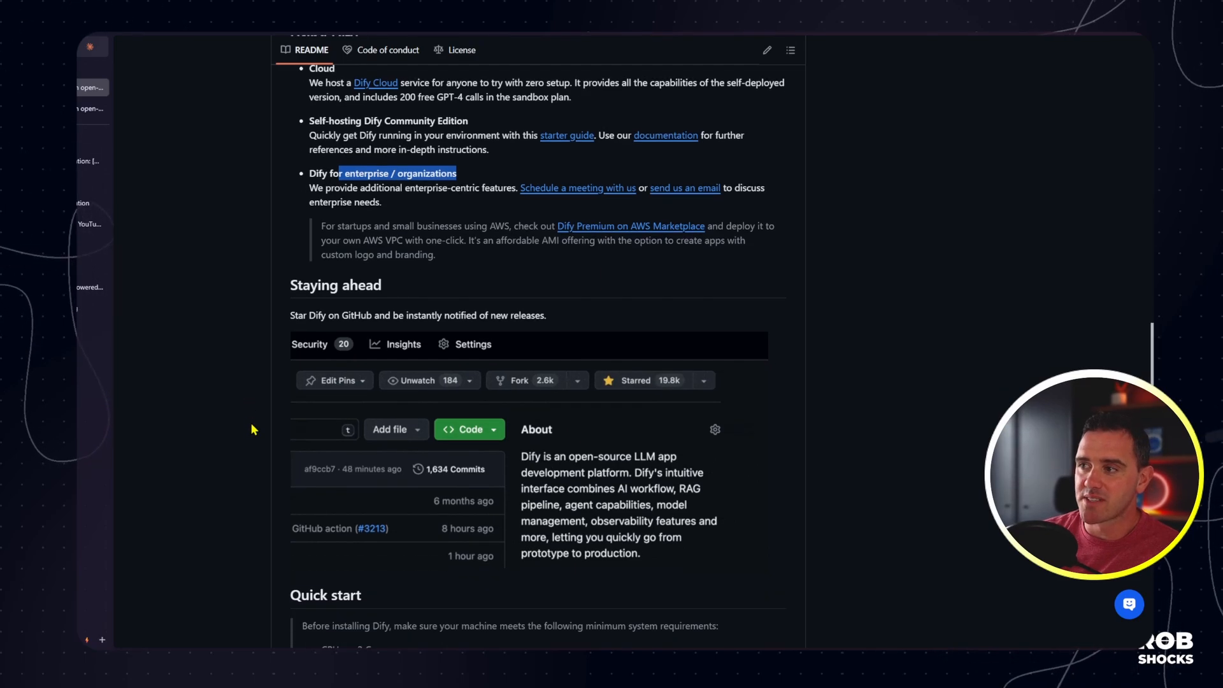
scroll(254, 426, up, 2)
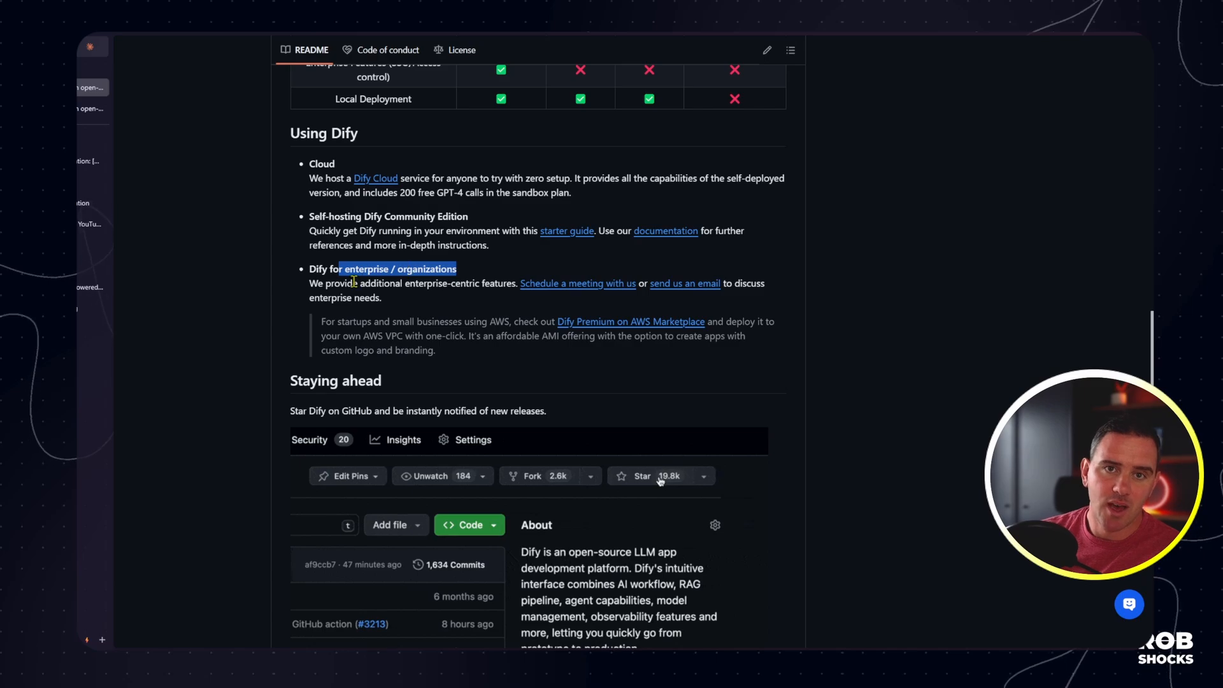
scroll(284, 441, down, 6)
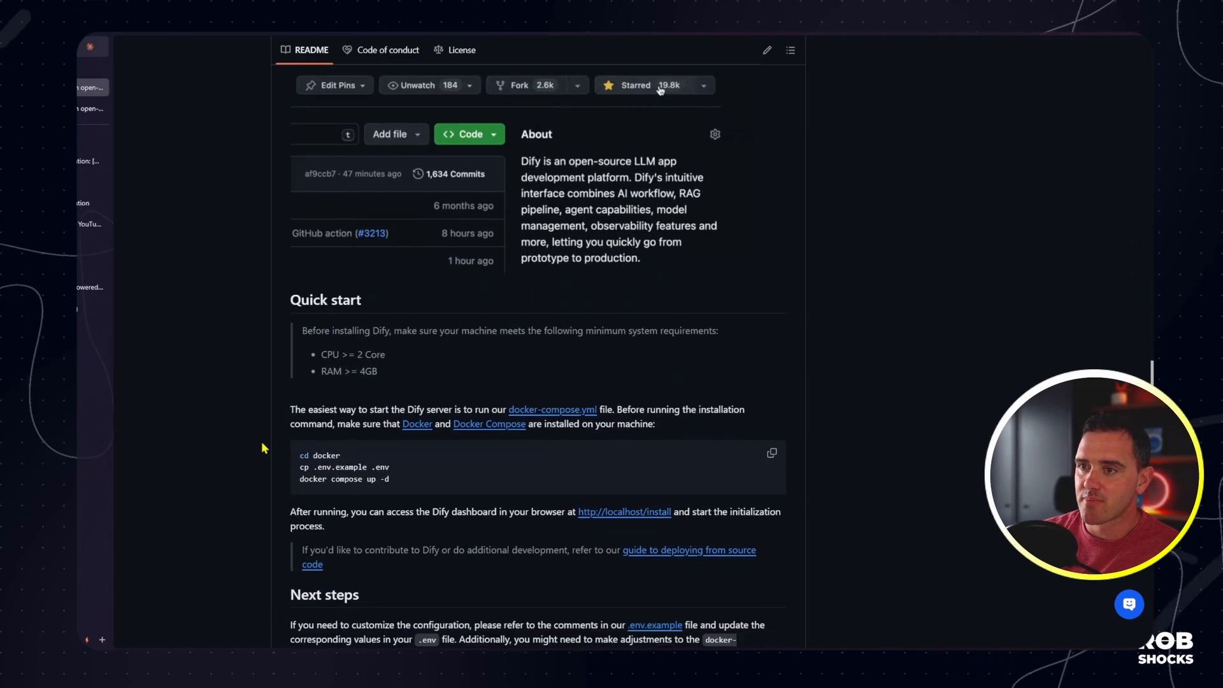